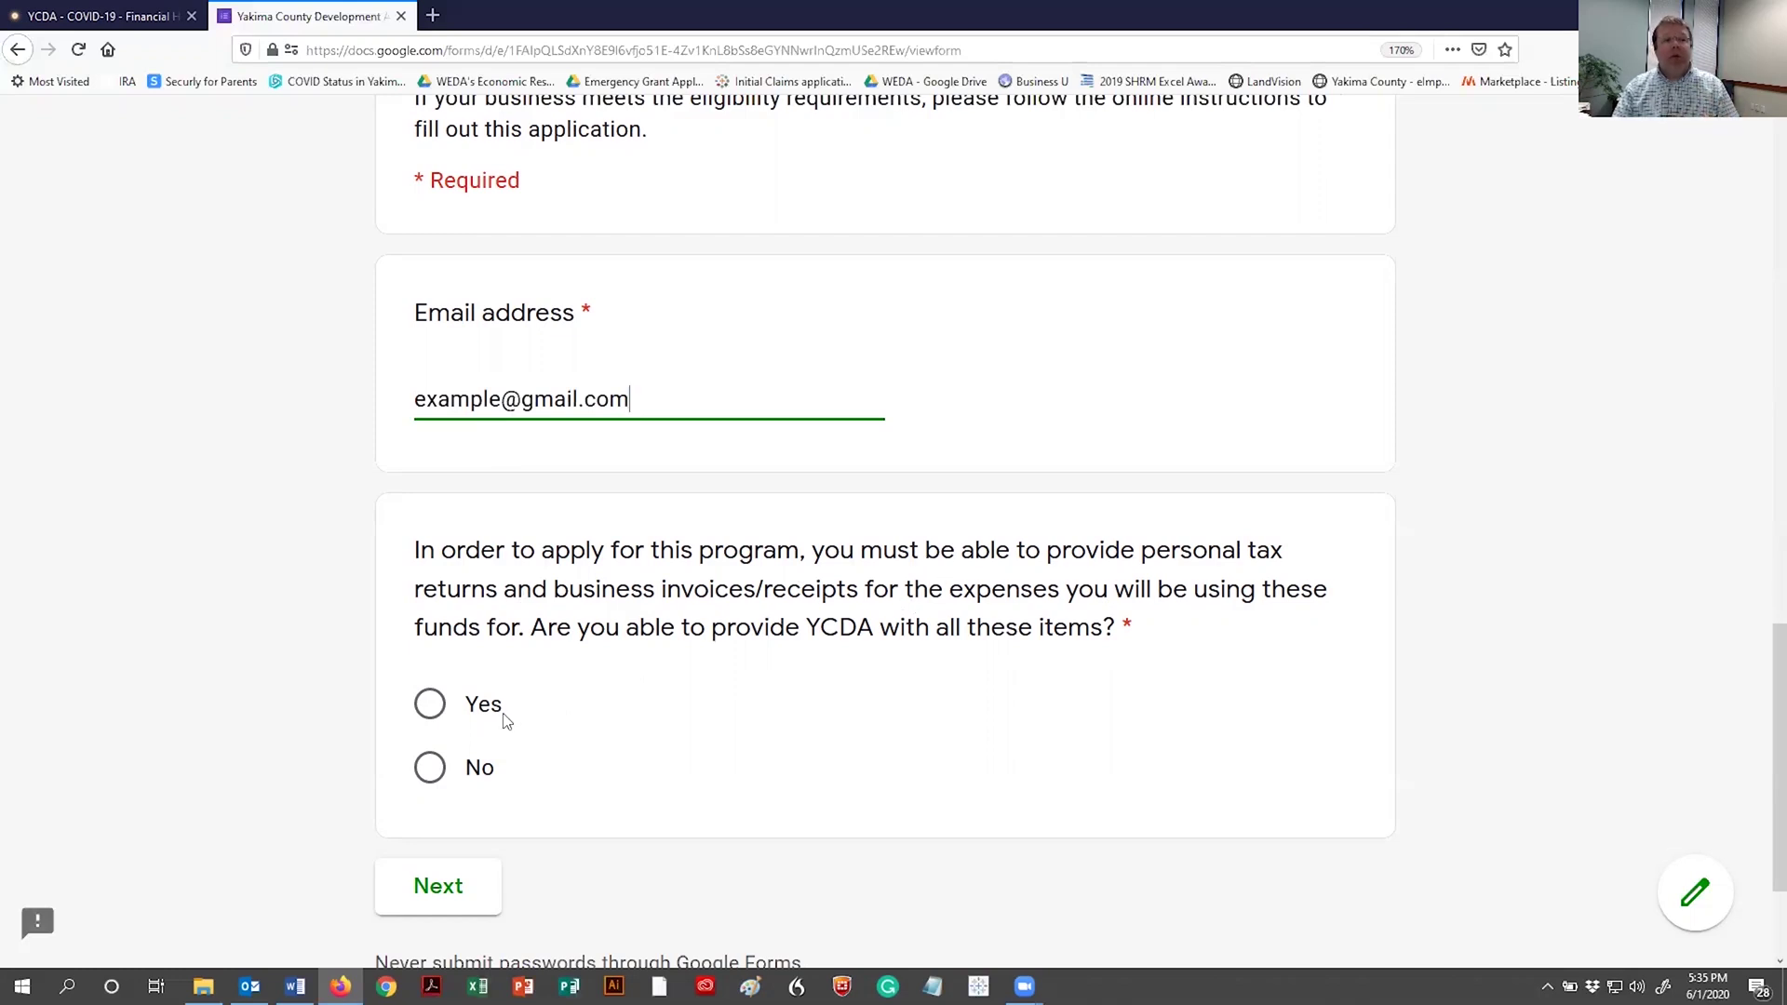
# Answer Yes to being able to provide tax returns and business invoices/receipts, and continue to the next section
pyautogui.click(437, 772)
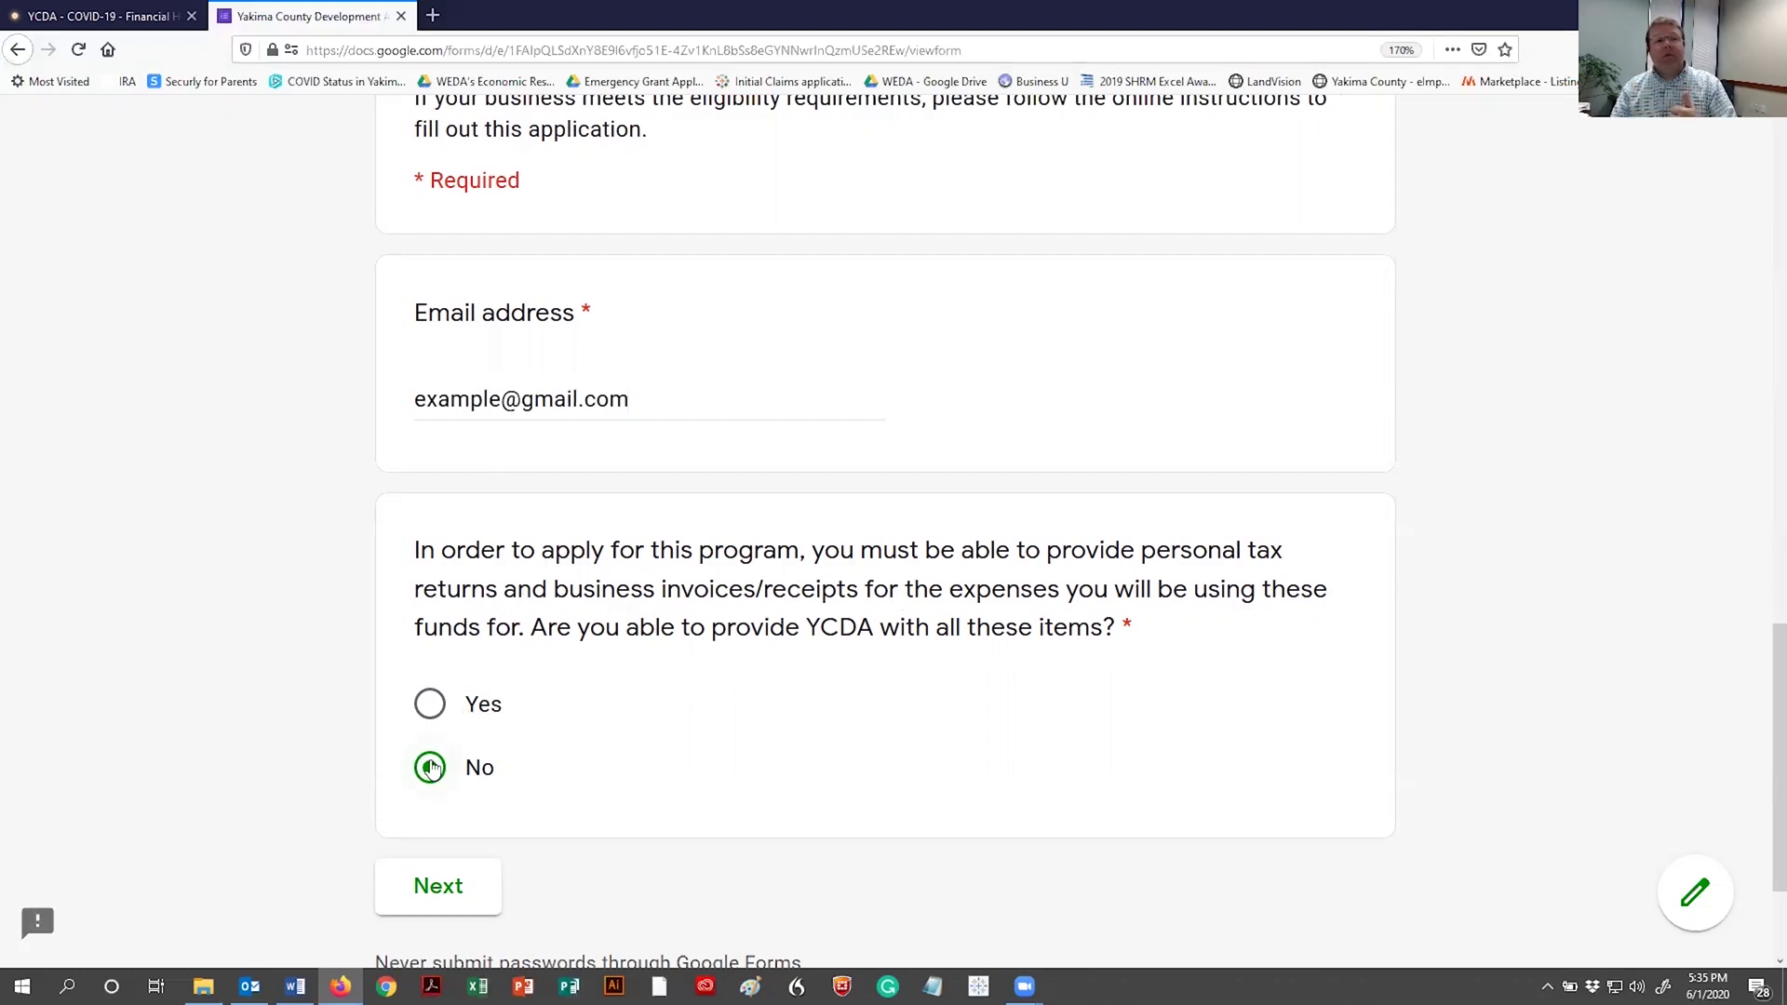
pyautogui.click(432, 710)
pyautogui.click(451, 886)
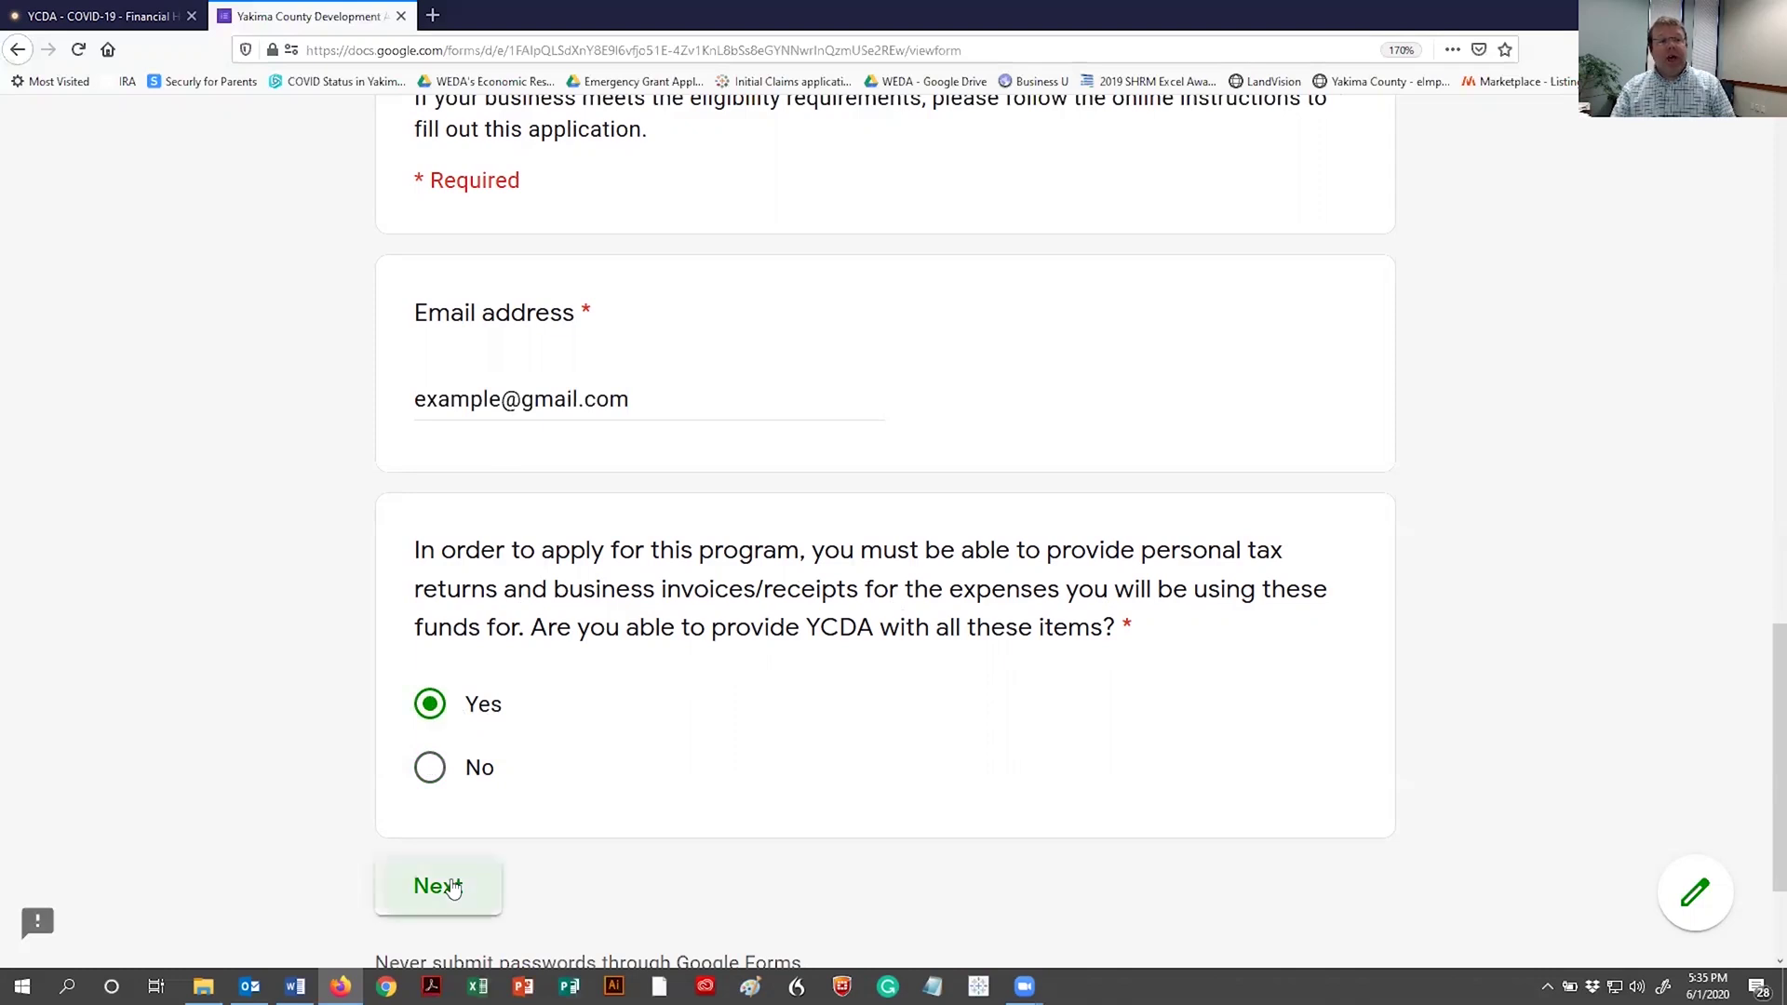
# Choose 5 as the number of people in the household and continue to the next section
pyautogui.scroll(-3, 648, 590)
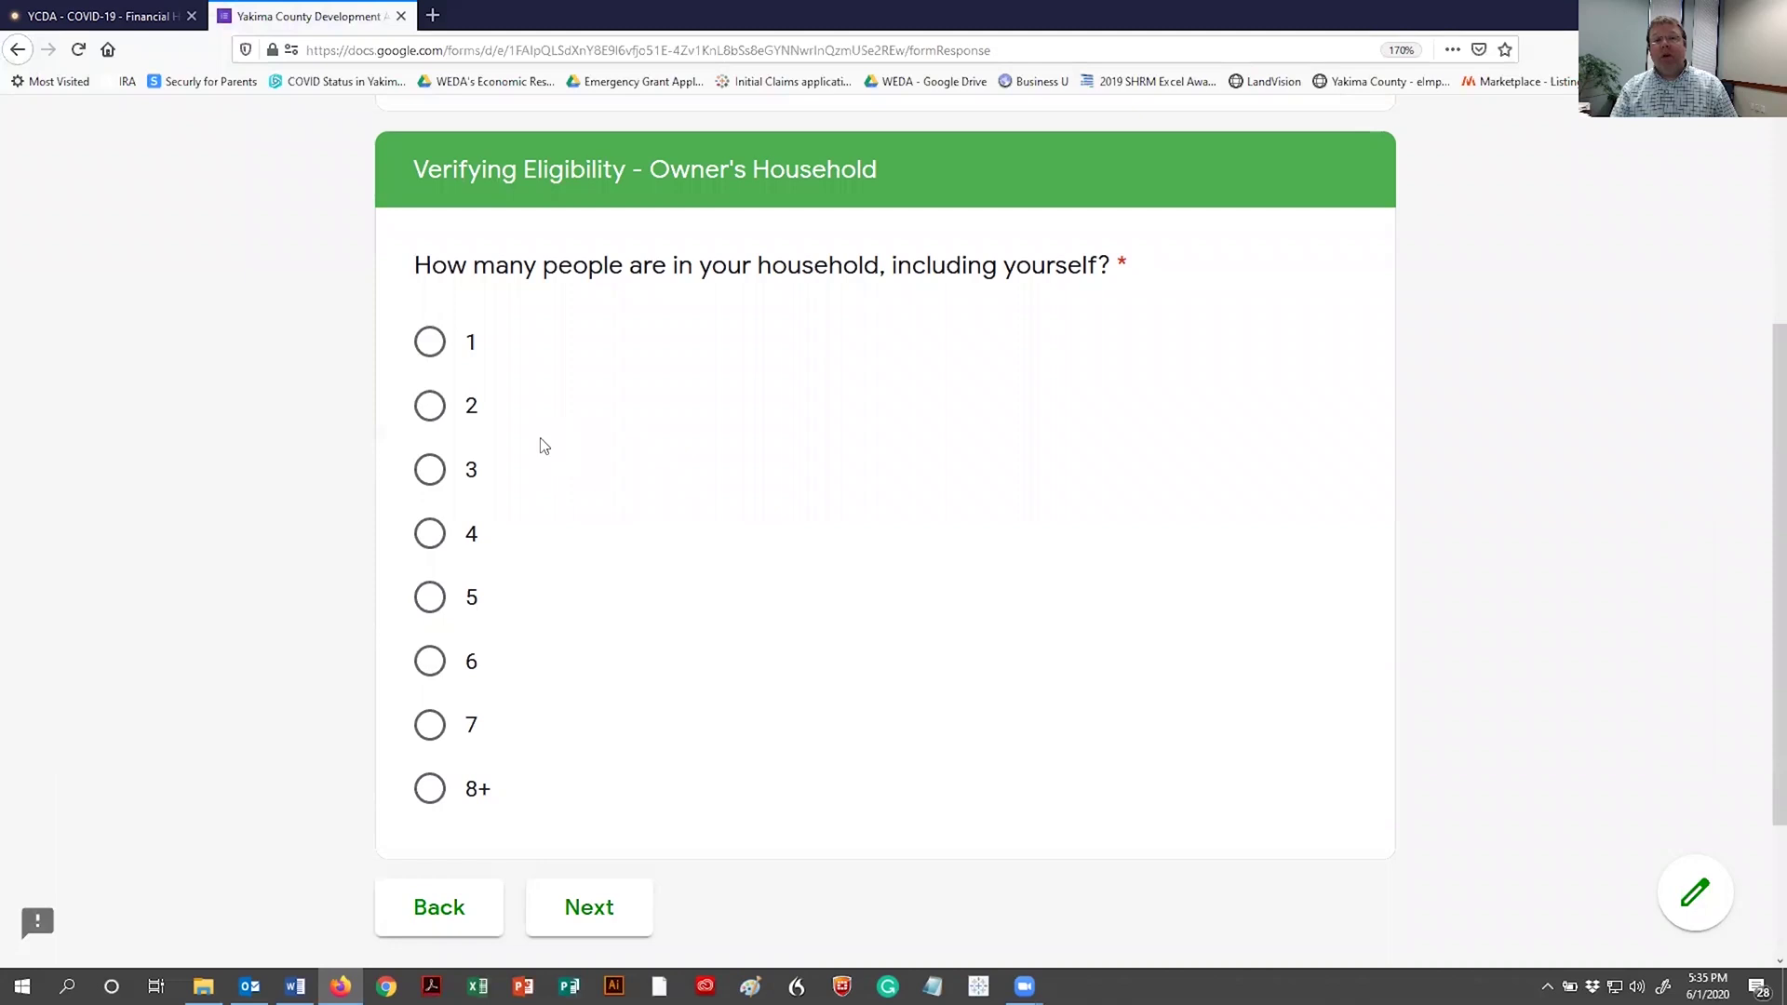
pyautogui.click(438, 606)
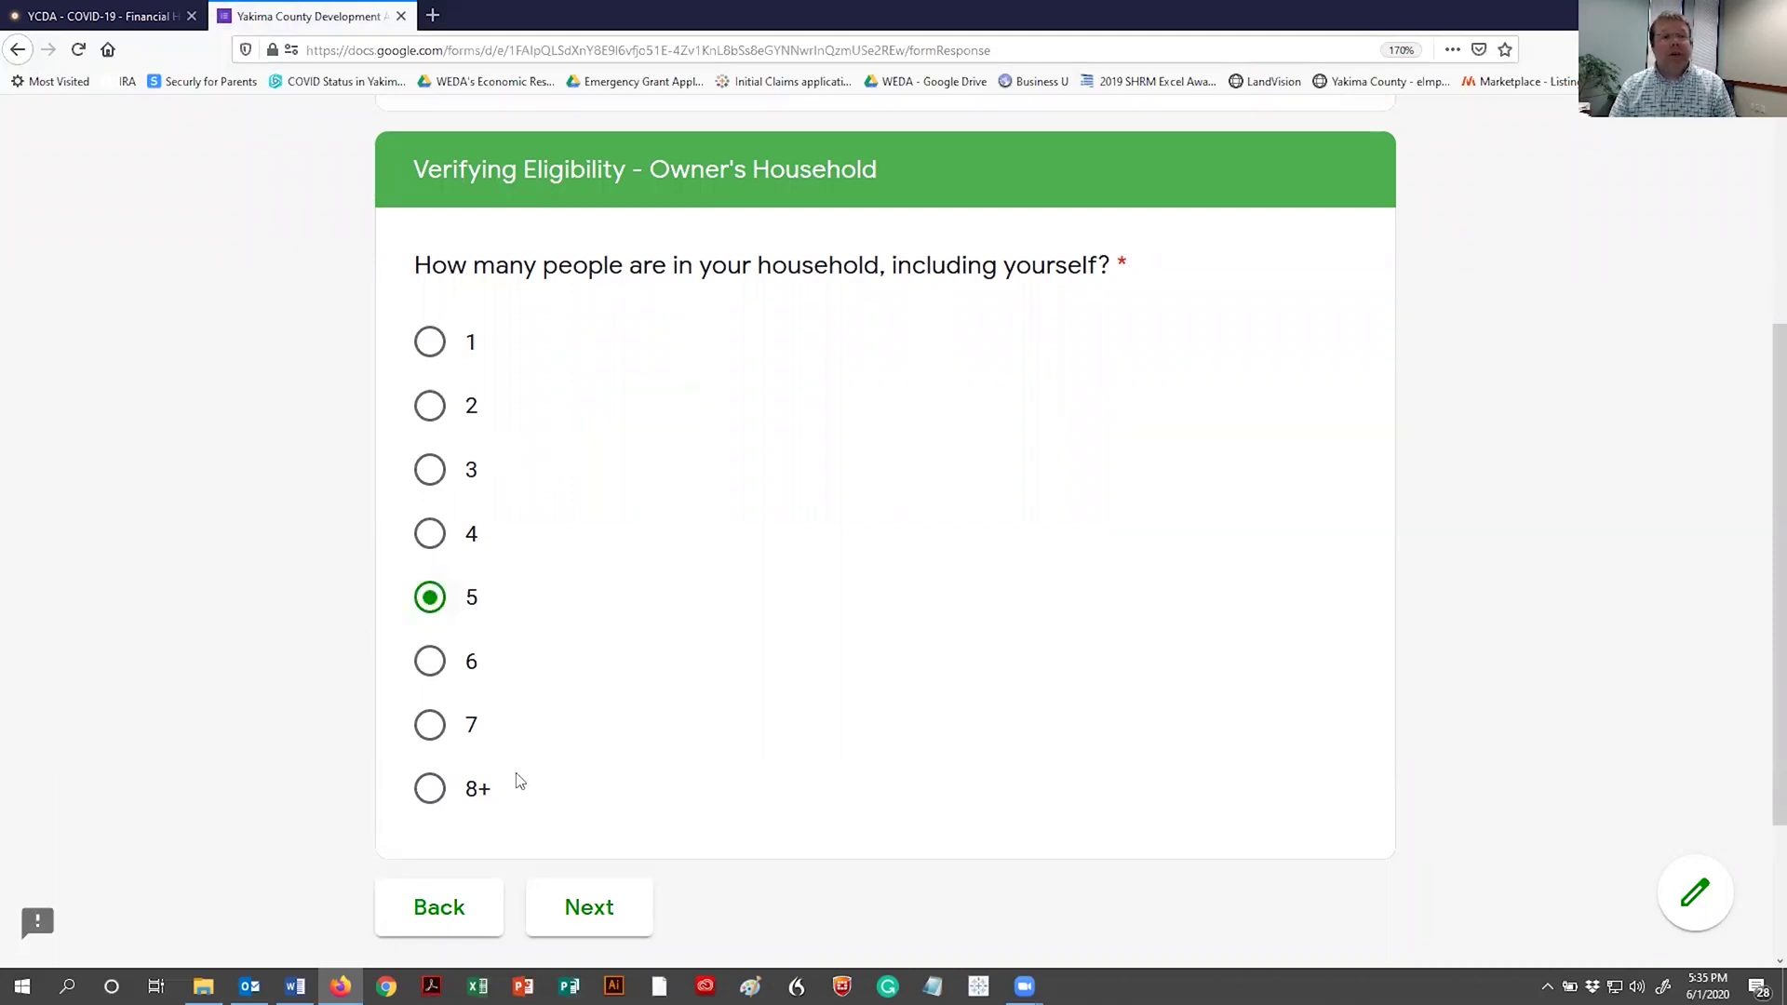
pyautogui.click(586, 899)
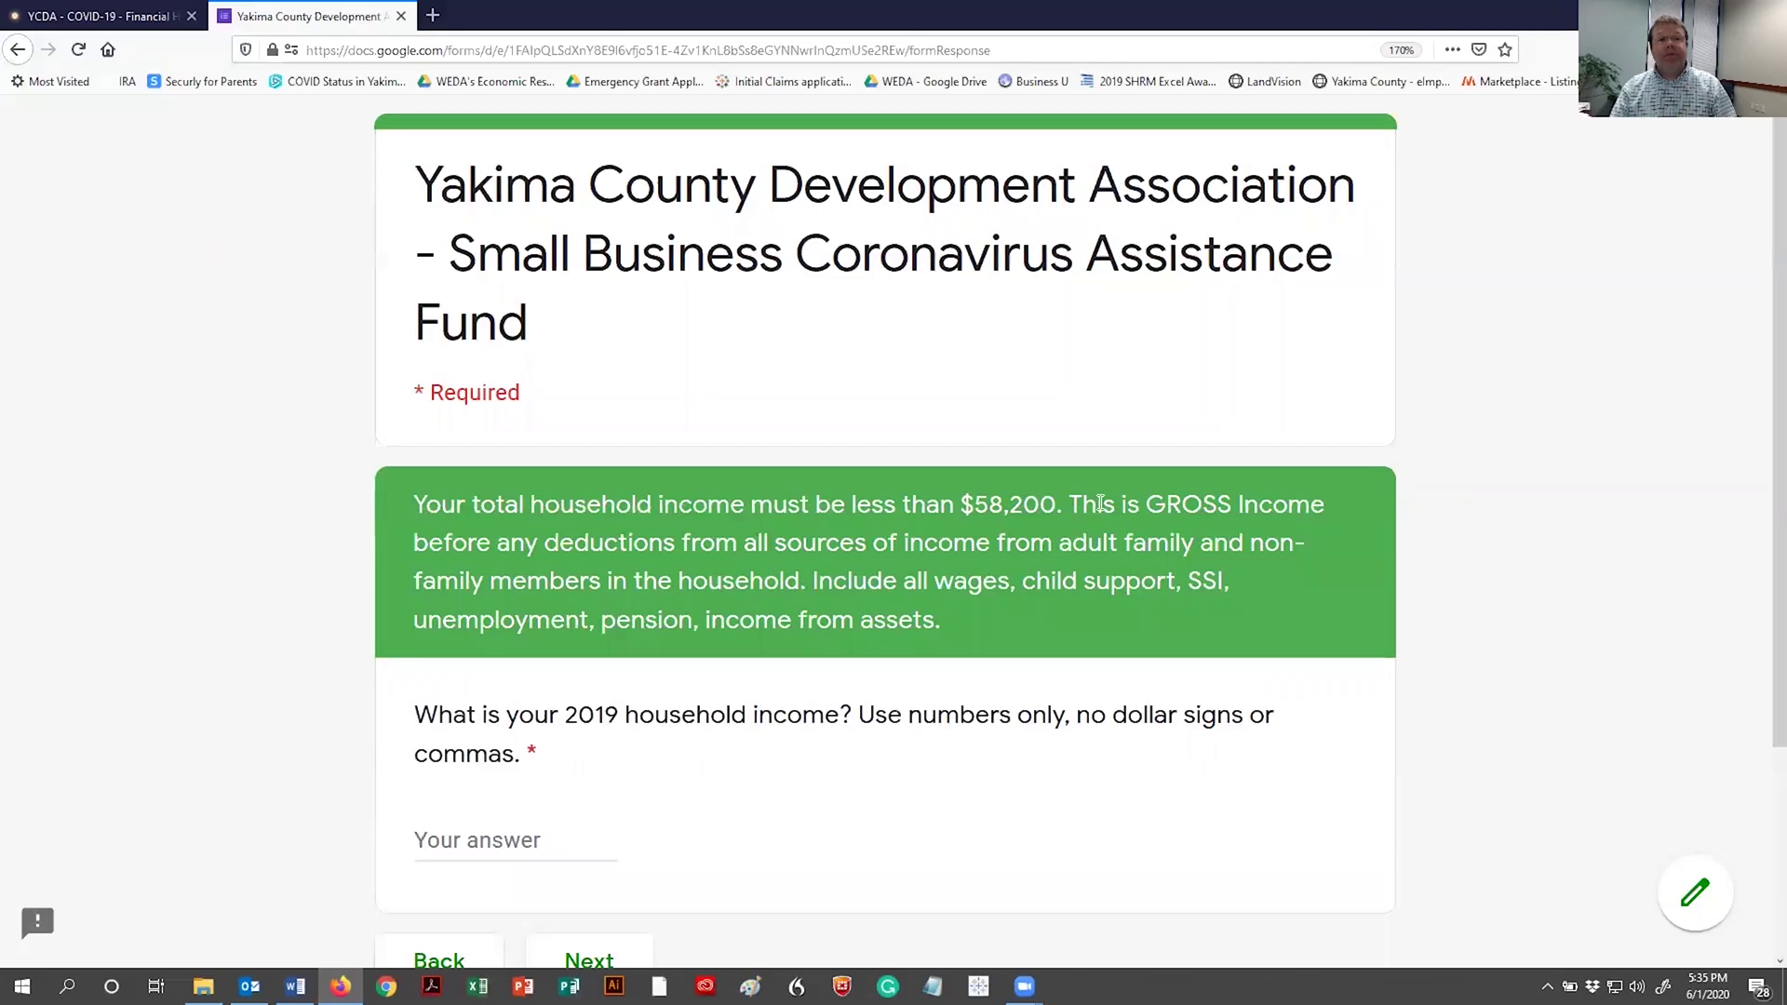
# Enter 50000 as the 2019 household income, using numbers only, and continue to the next section
pyautogui.moveTo(1082, 503); pyautogui.dragTo(1313, 568)
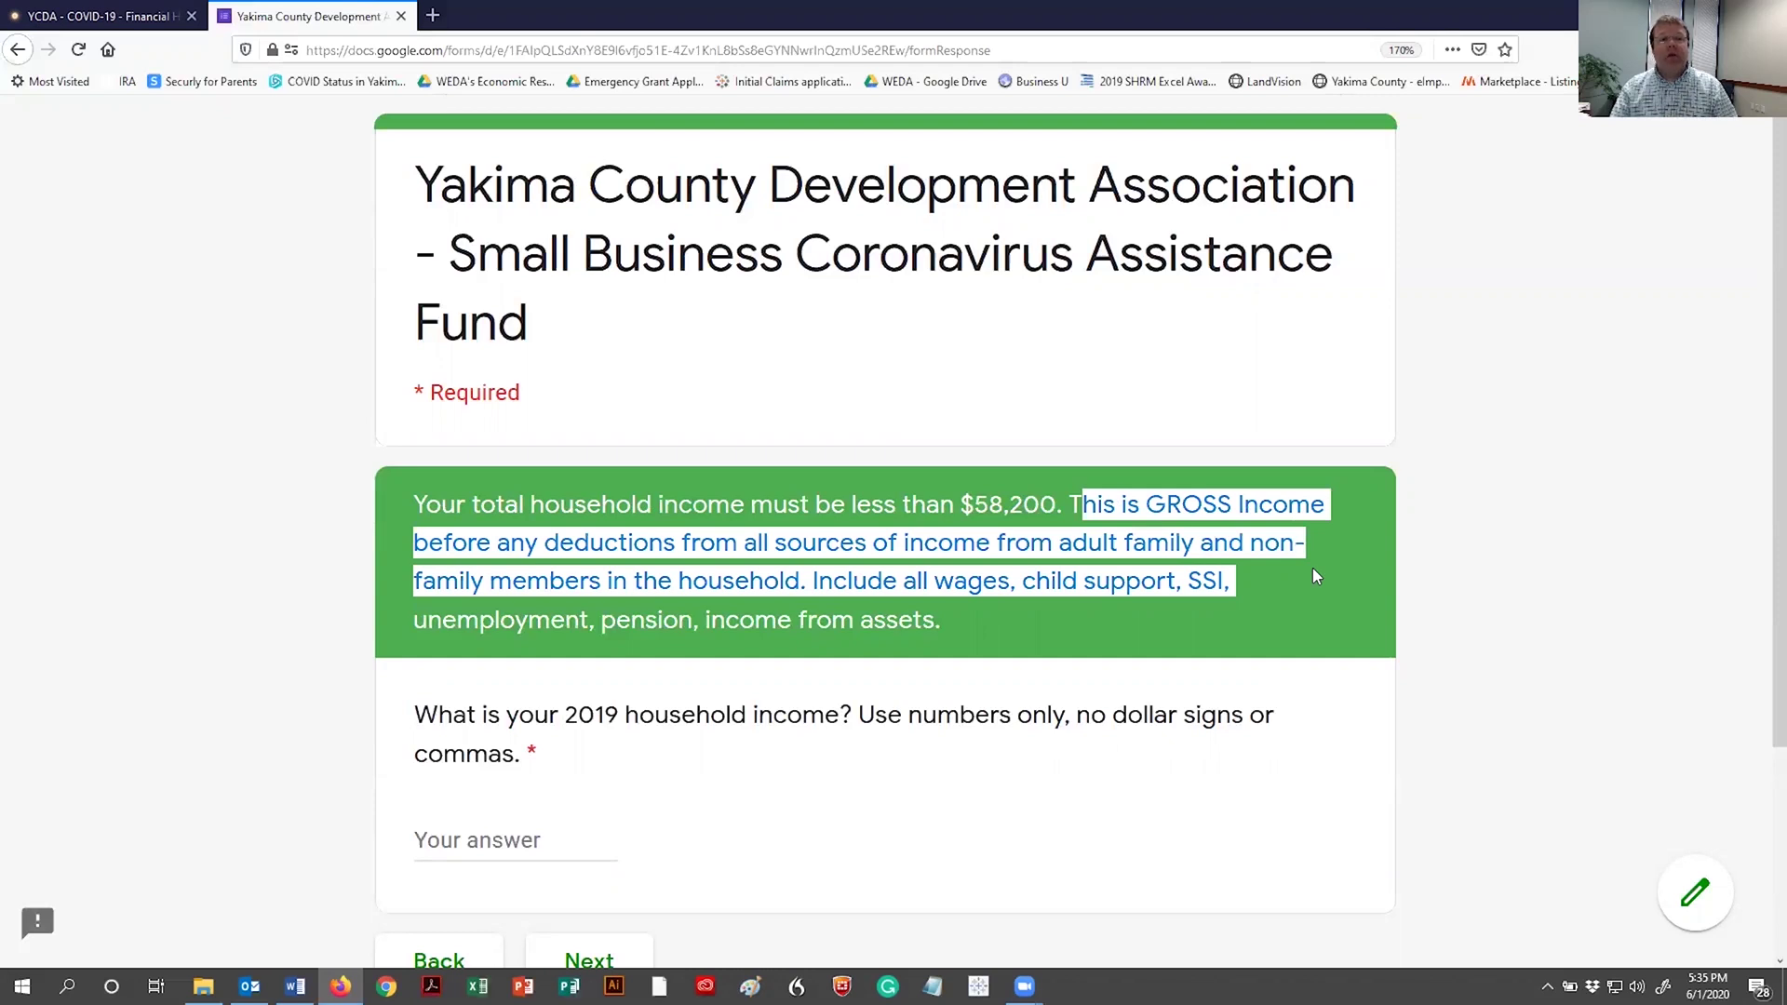
pyautogui.moveTo(974, 504); pyautogui.dragTo(1057, 505)
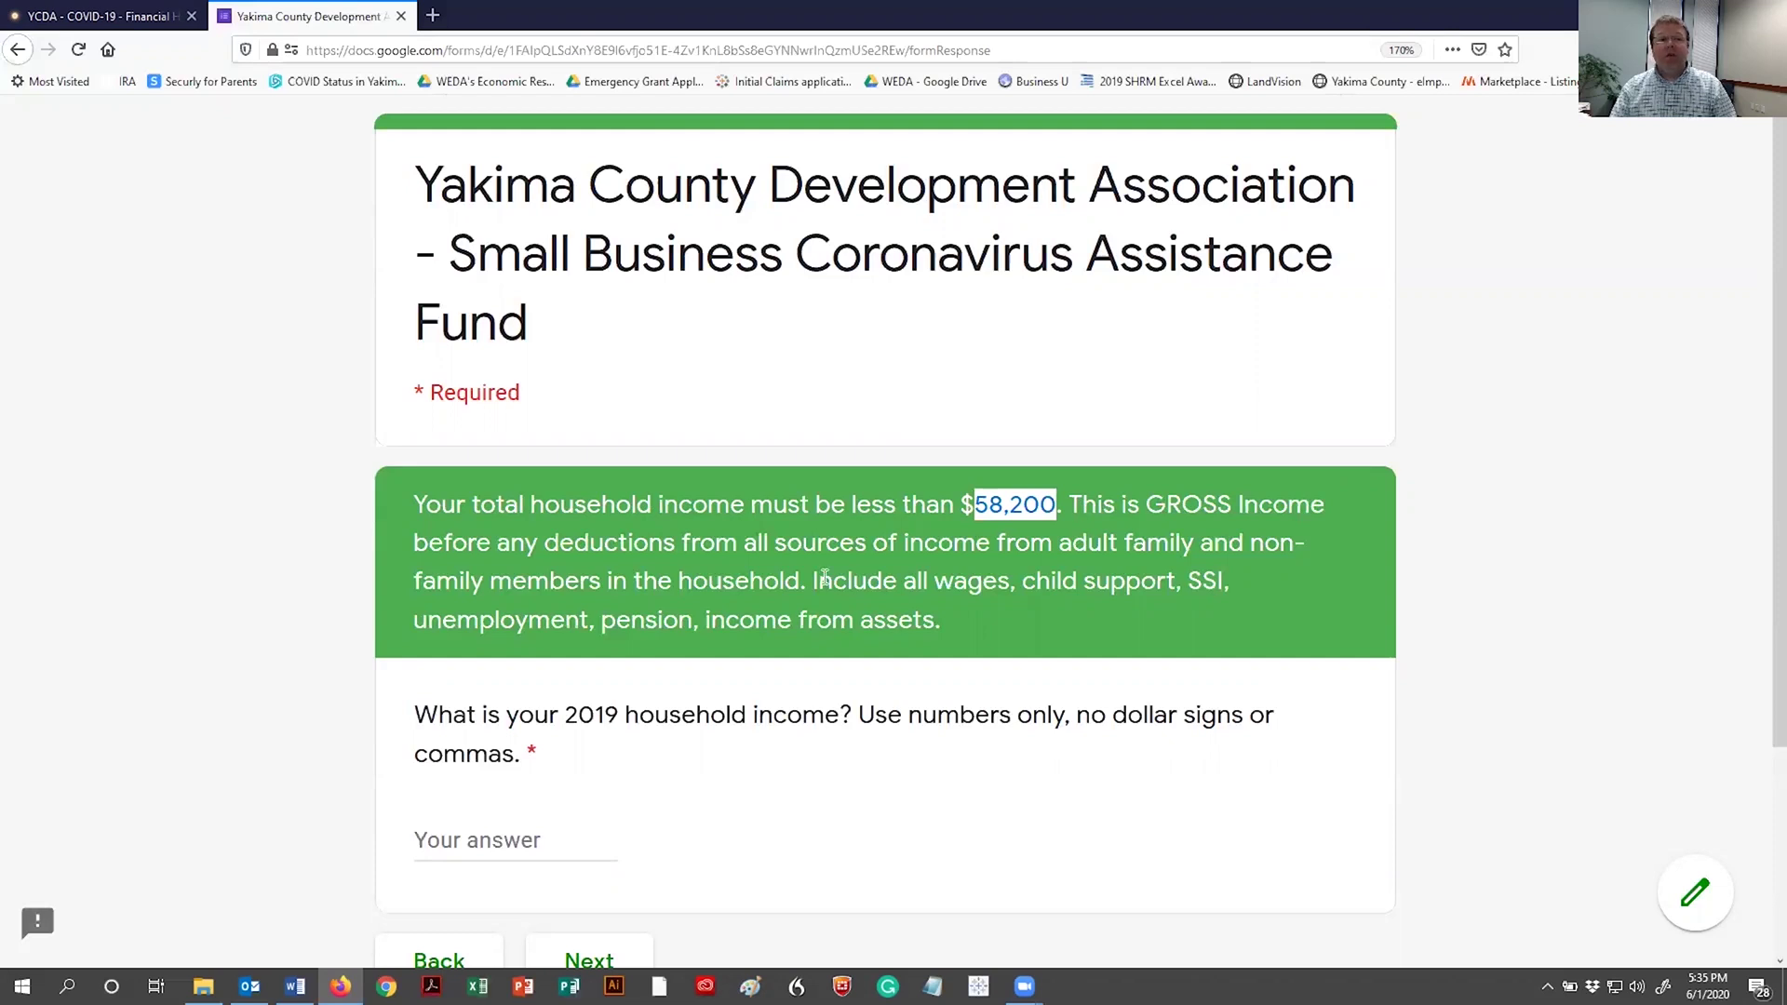
pyautogui.scroll(-3, 706, 623)
pyautogui.click(478, 663)
pyautogui.write('50000')
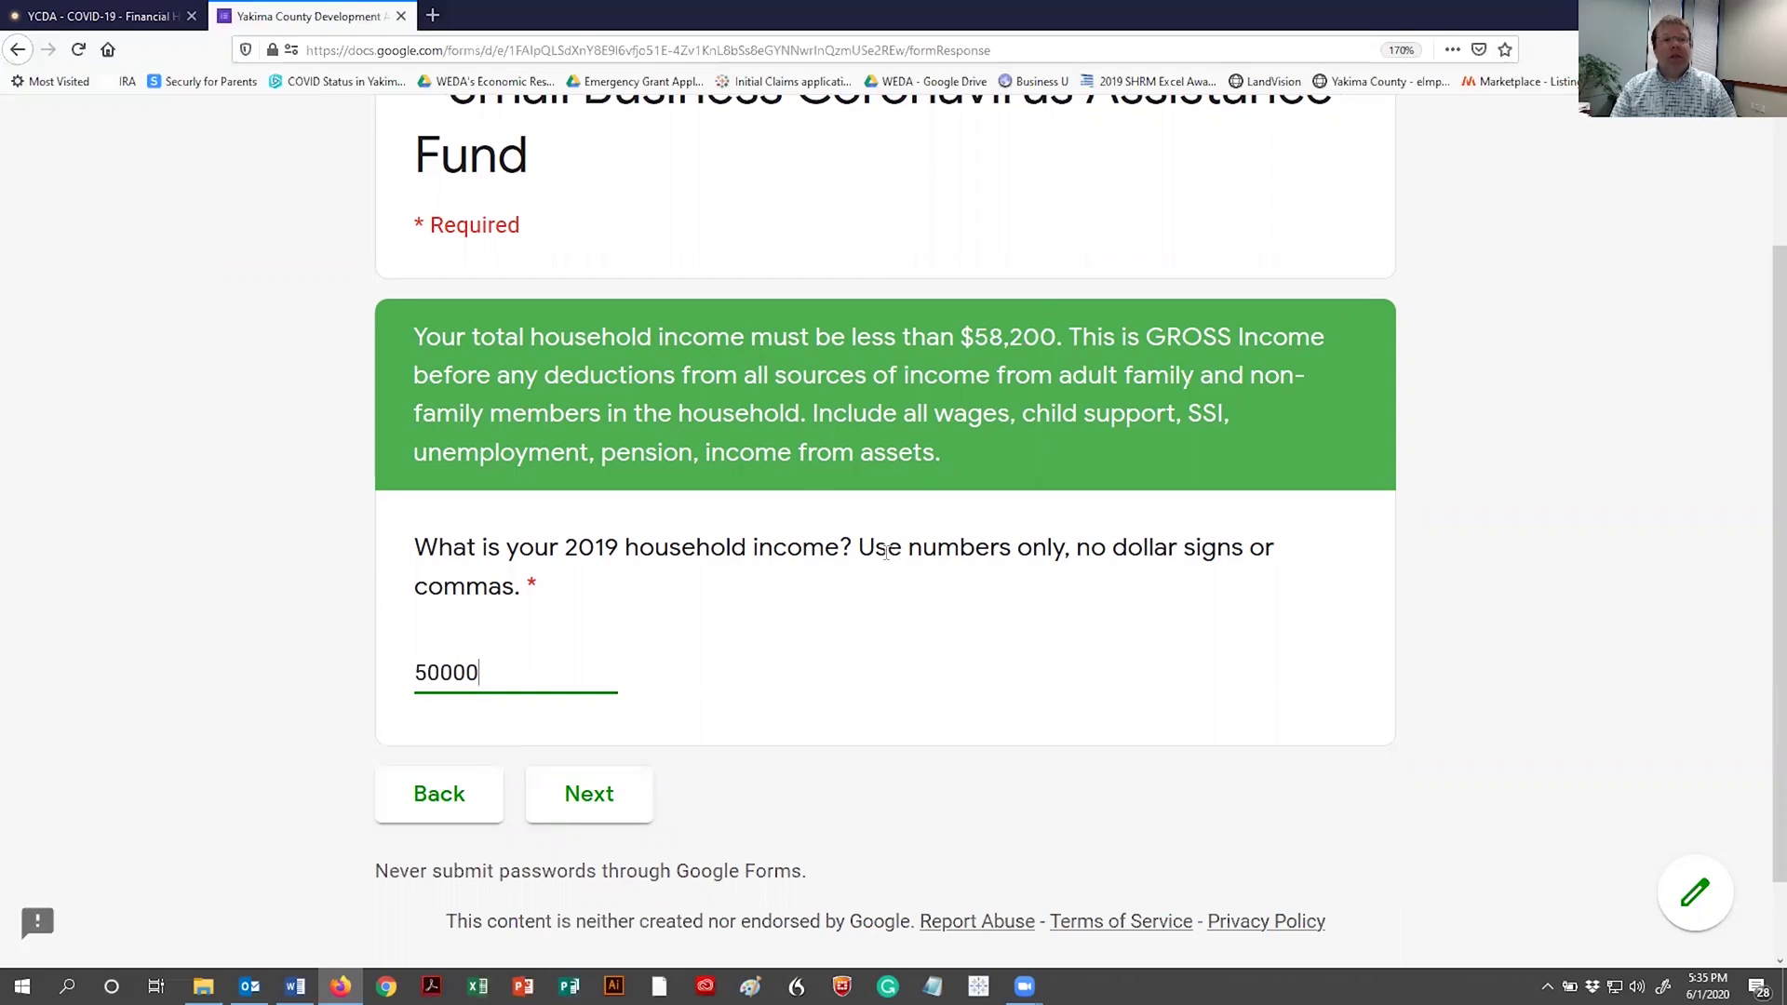
pyautogui.moveTo(859, 547); pyautogui.dragTo(1280, 582)
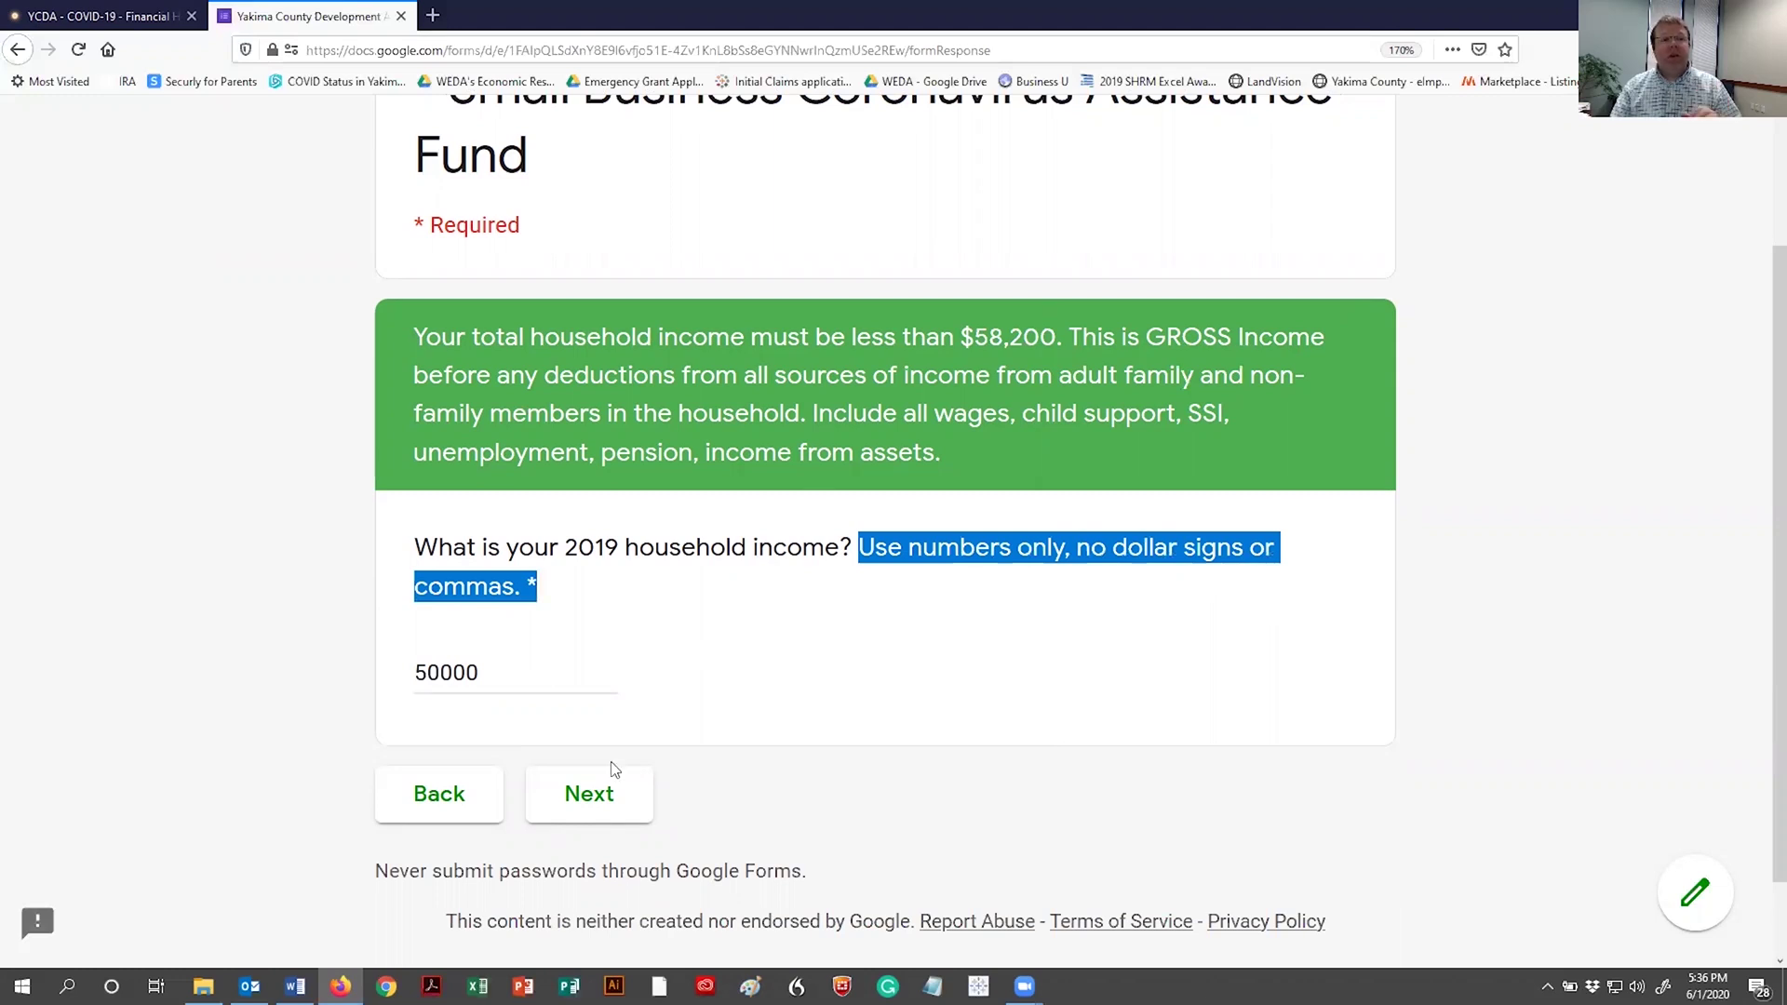
pyautogui.click(617, 796)
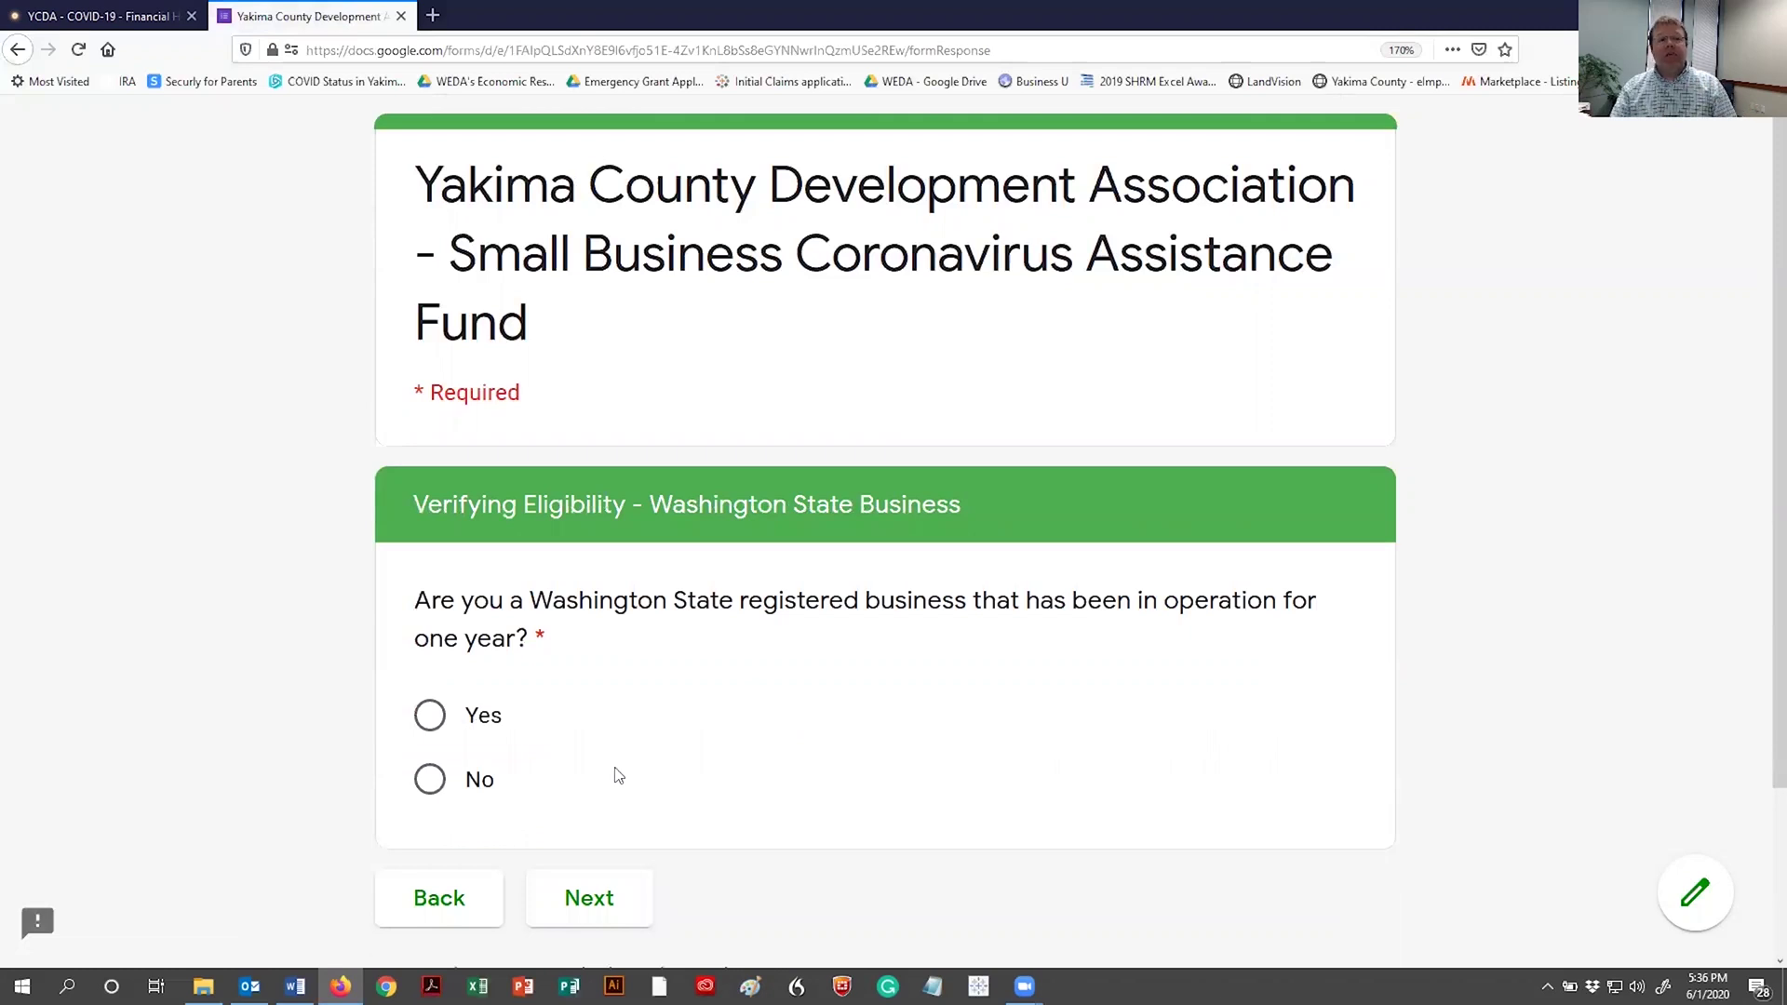
# Answer Yes to being a Washington State registered business and Yes to having five or fewer employees, continuing after each
pyautogui.click(437, 715)
pyautogui.click(591, 899)
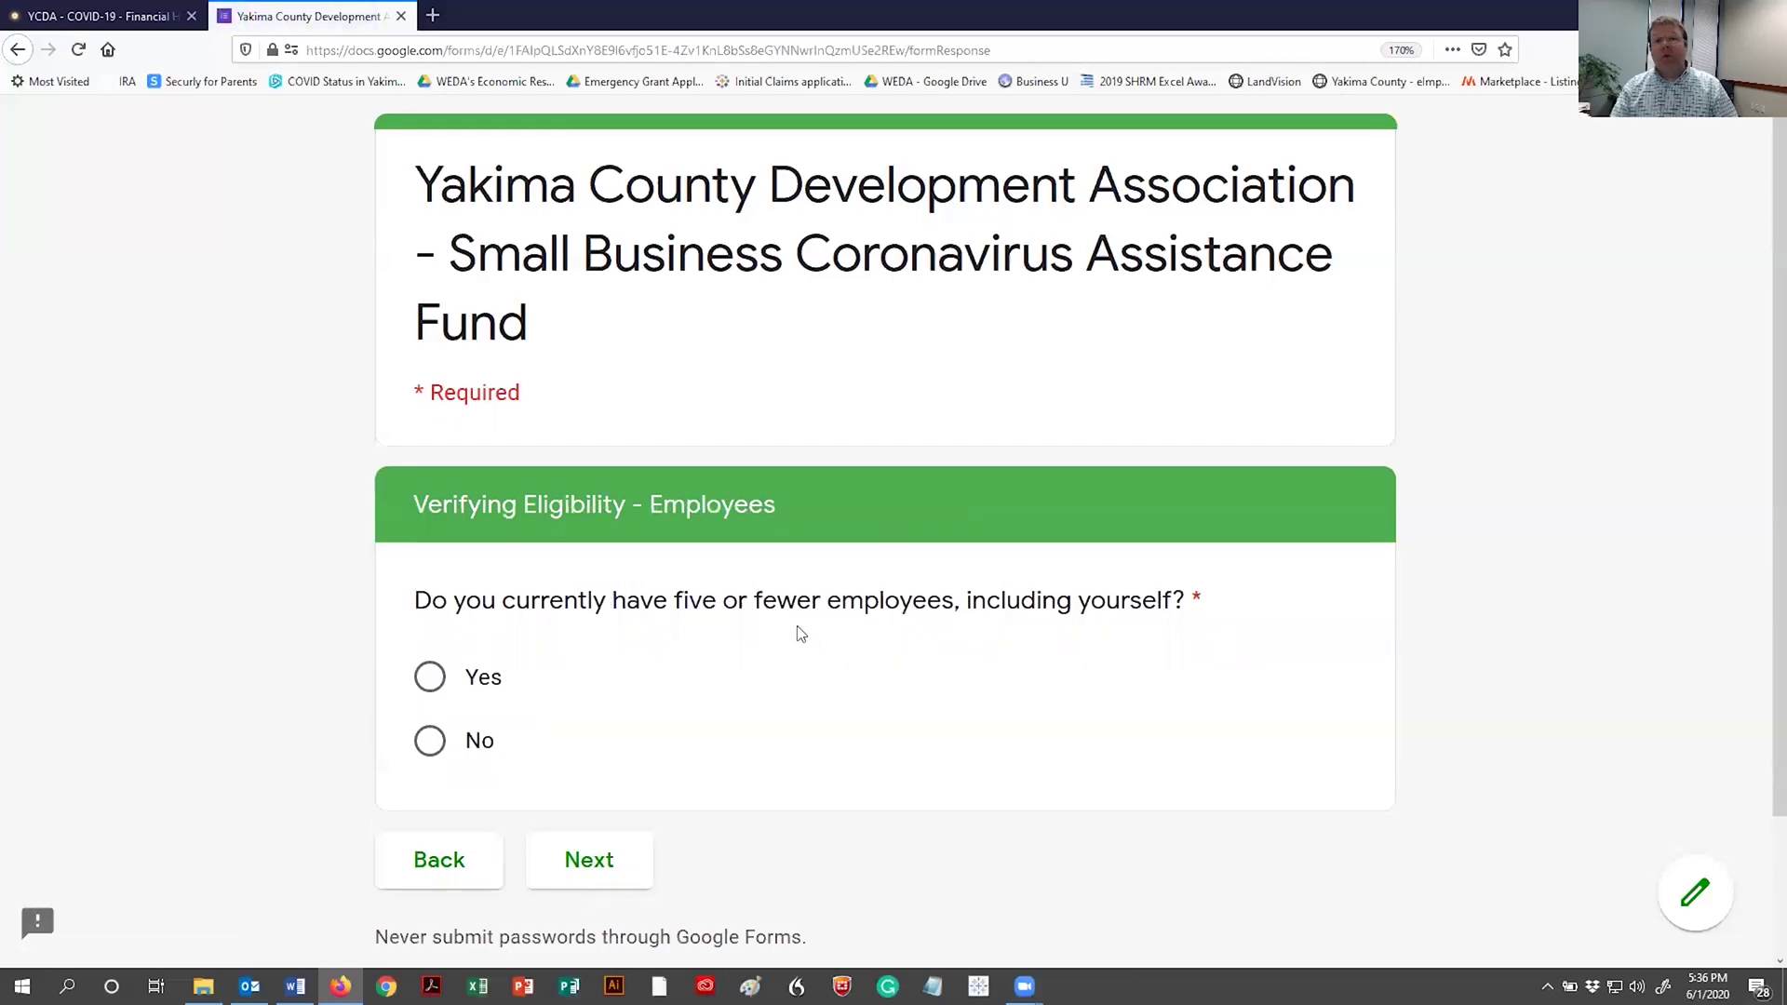
pyautogui.click(429, 677)
pyautogui.click(610, 862)
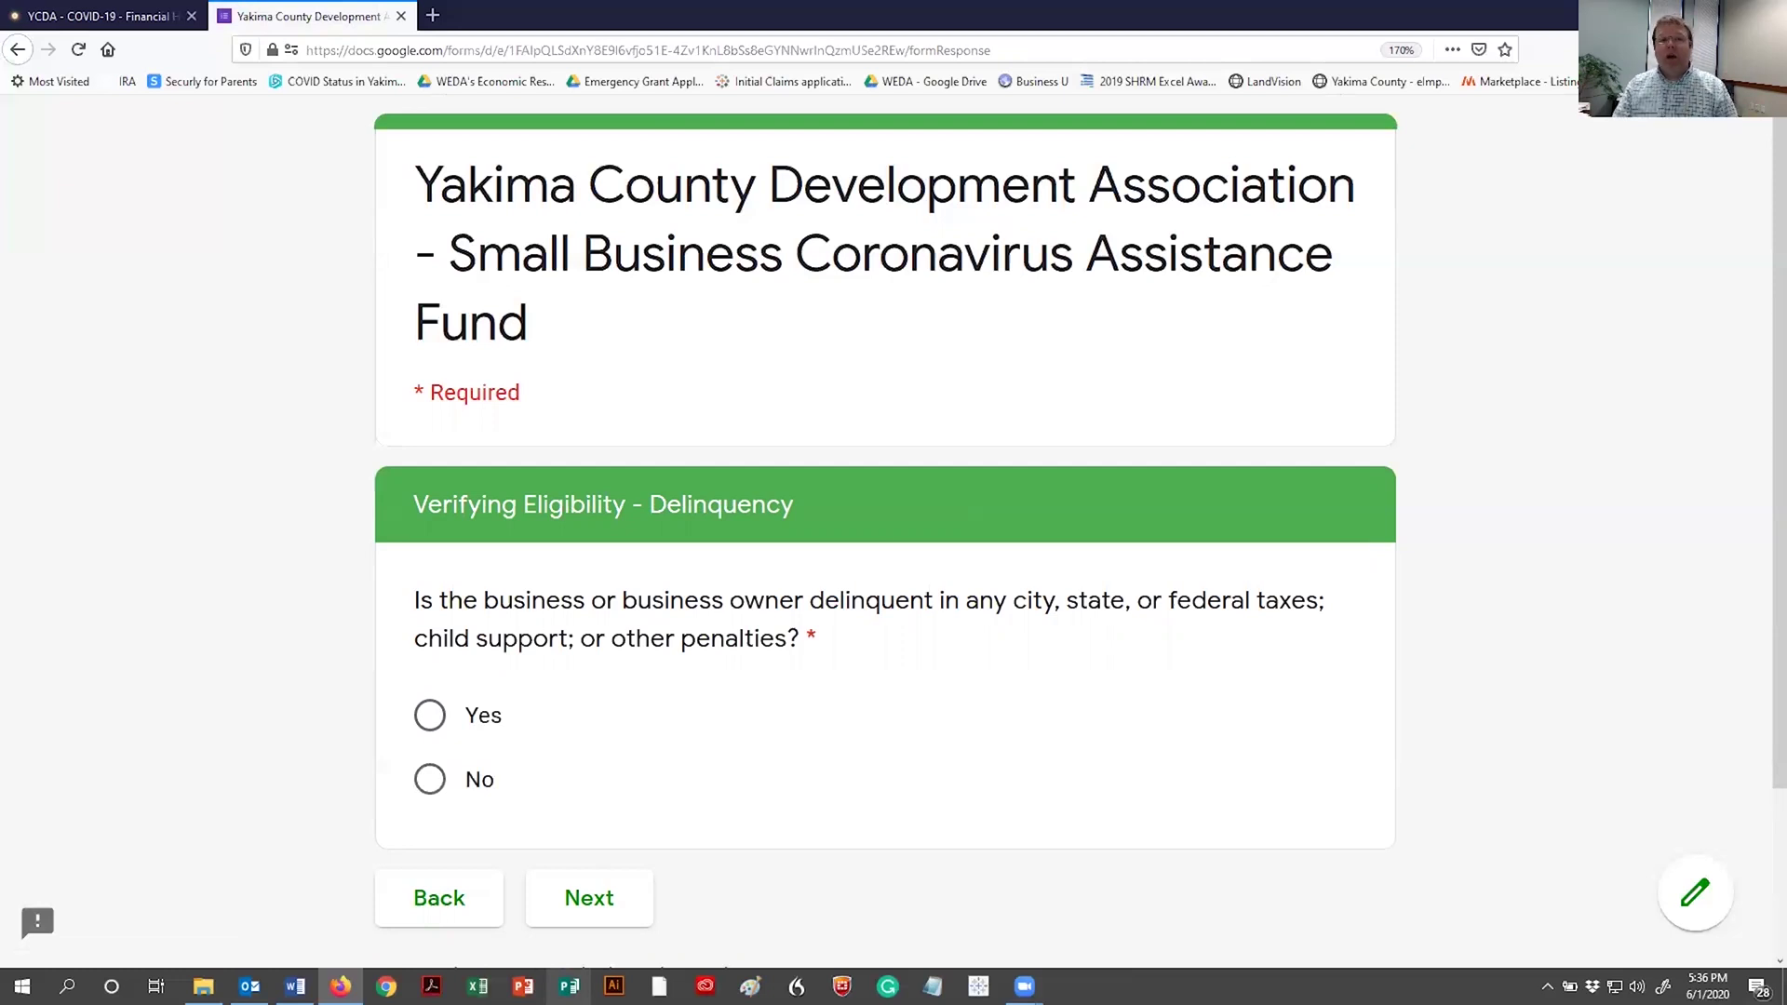
# Answer No to the delinquency question and choose 50% - 74% for the first-quarter revenue loss, continuing after each
pyautogui.click(431, 785)
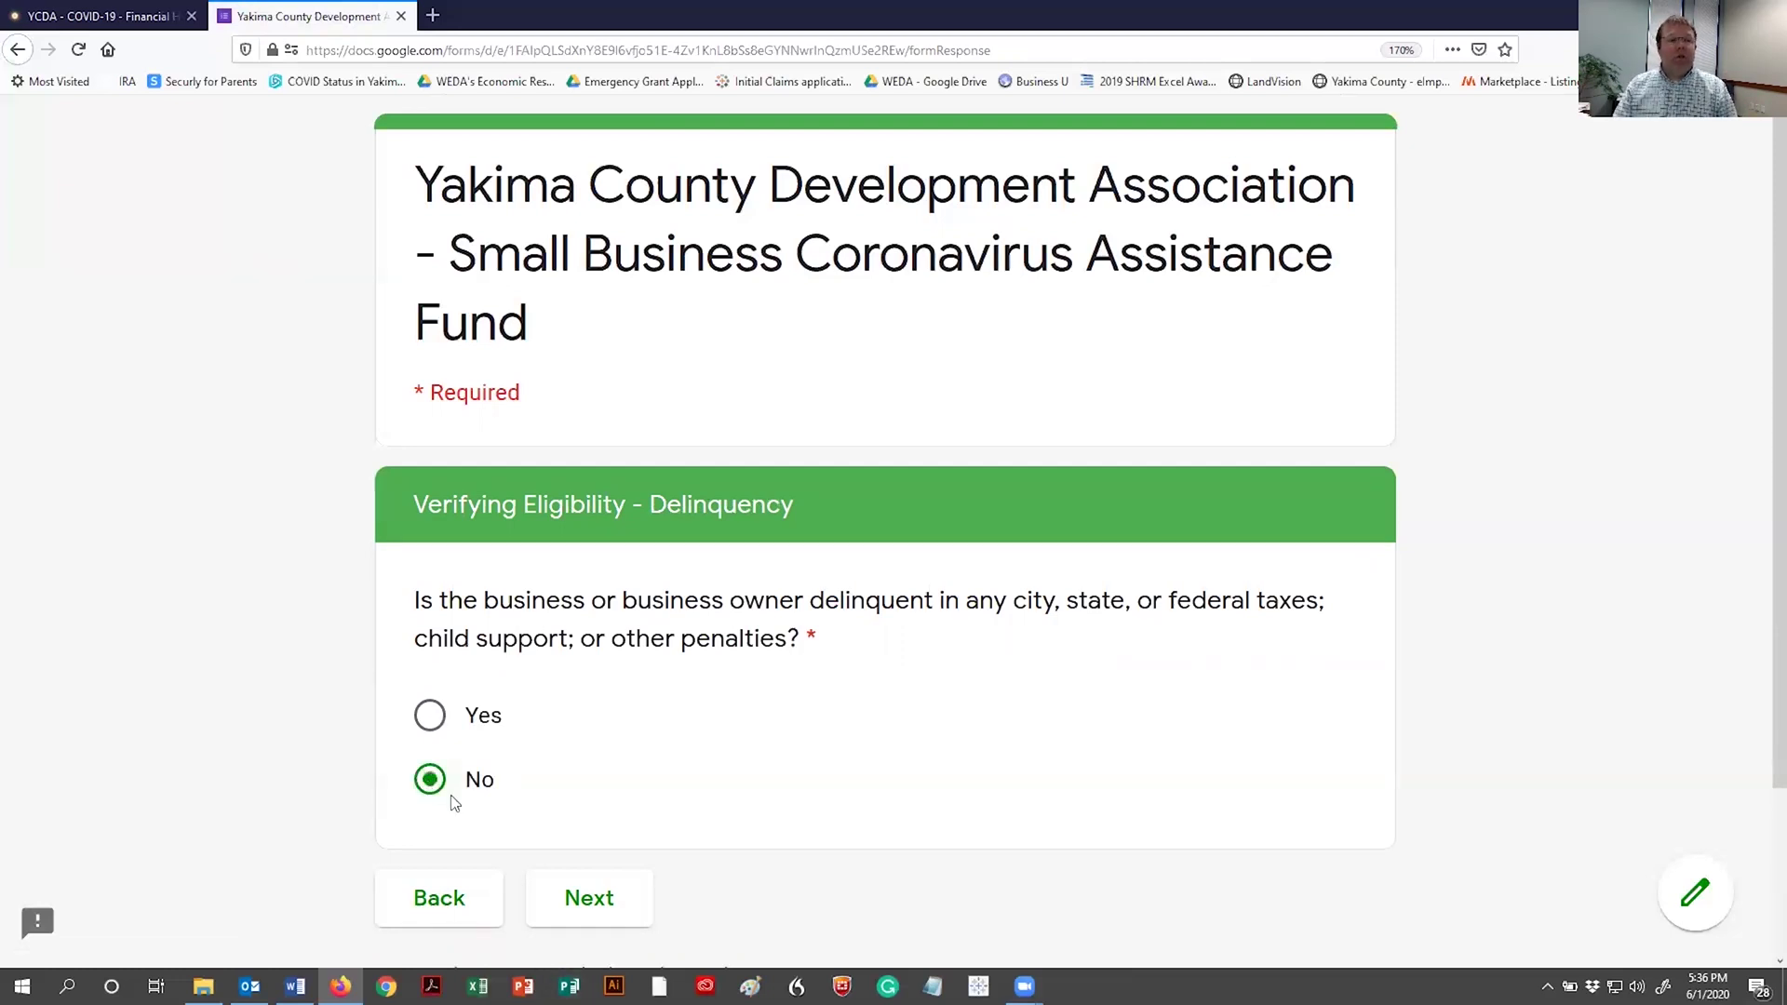
pyautogui.click(574, 899)
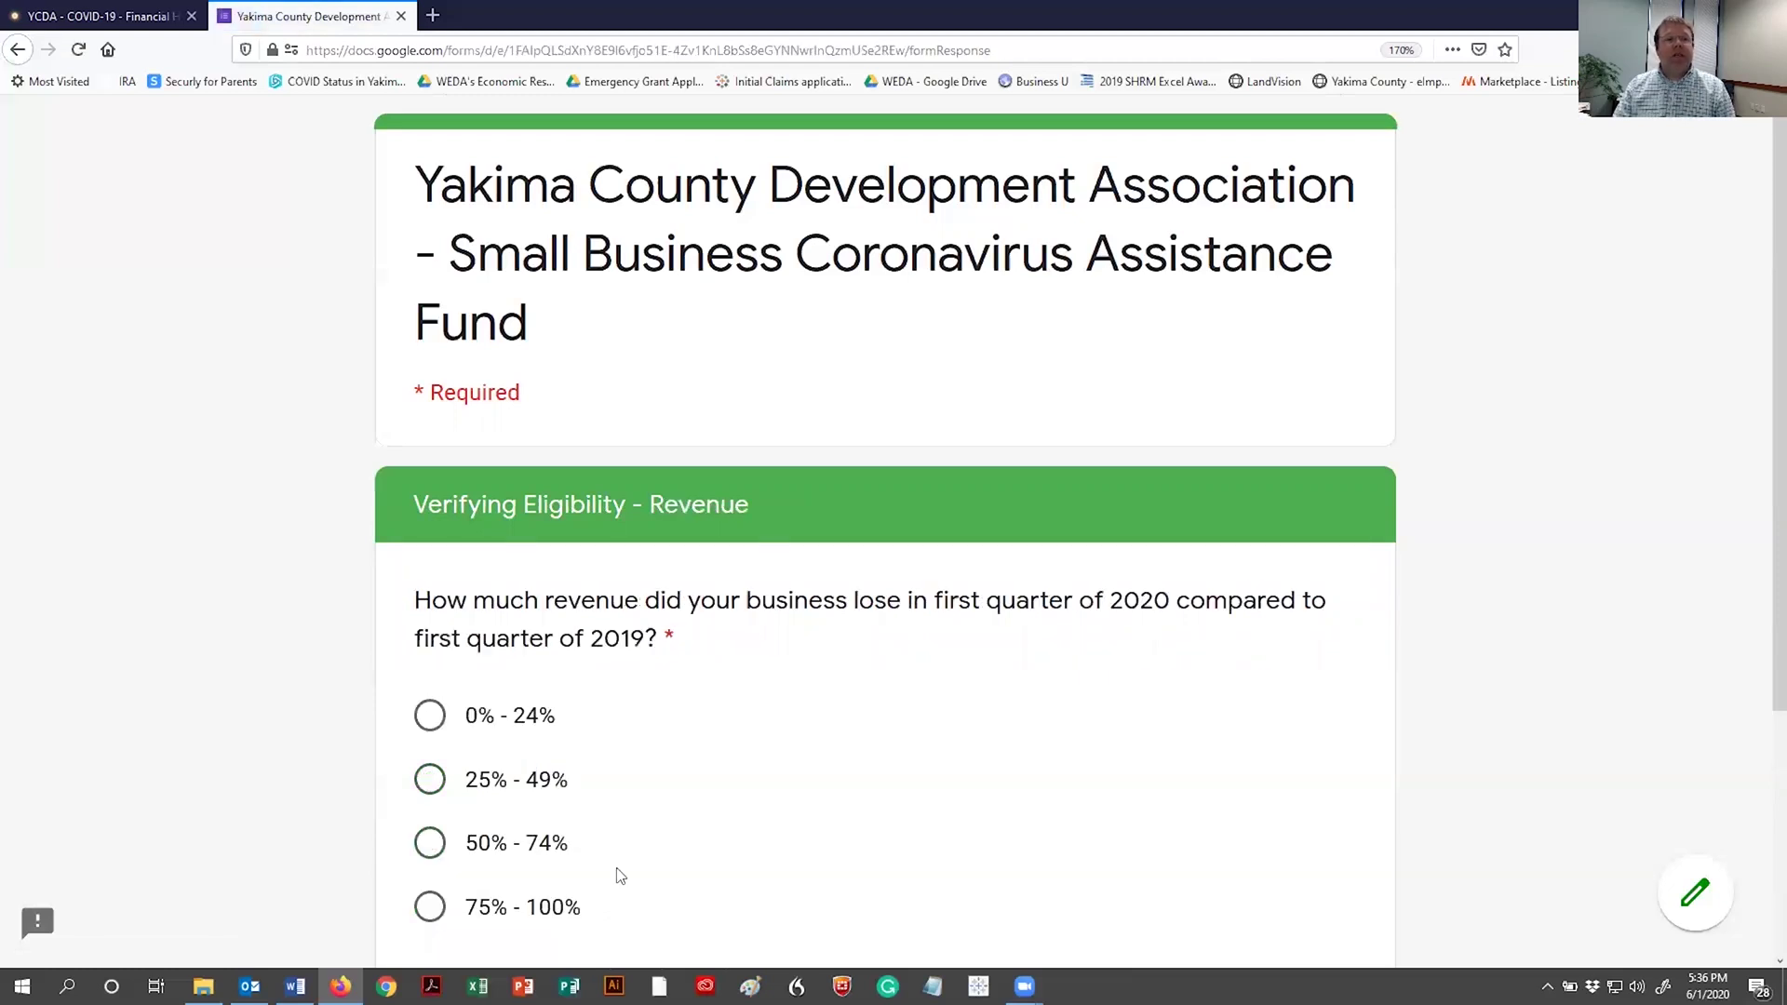
pyautogui.scroll(-3, 793, 708)
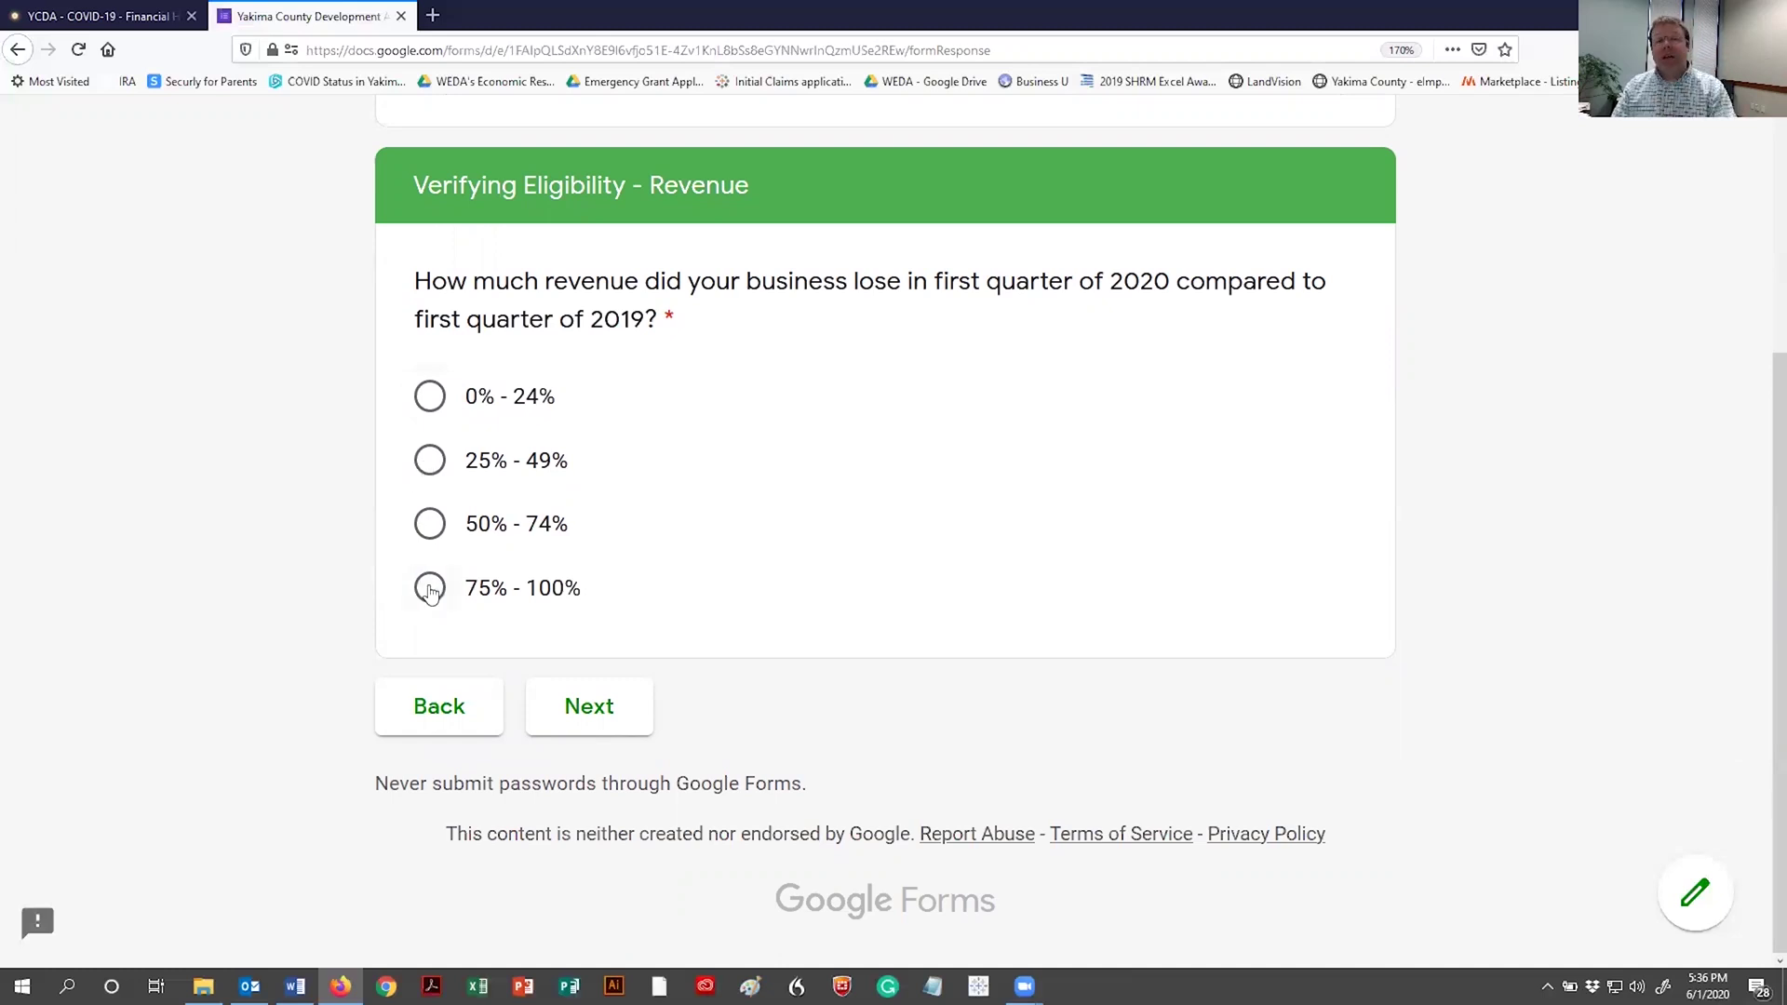
pyautogui.click(430, 521)
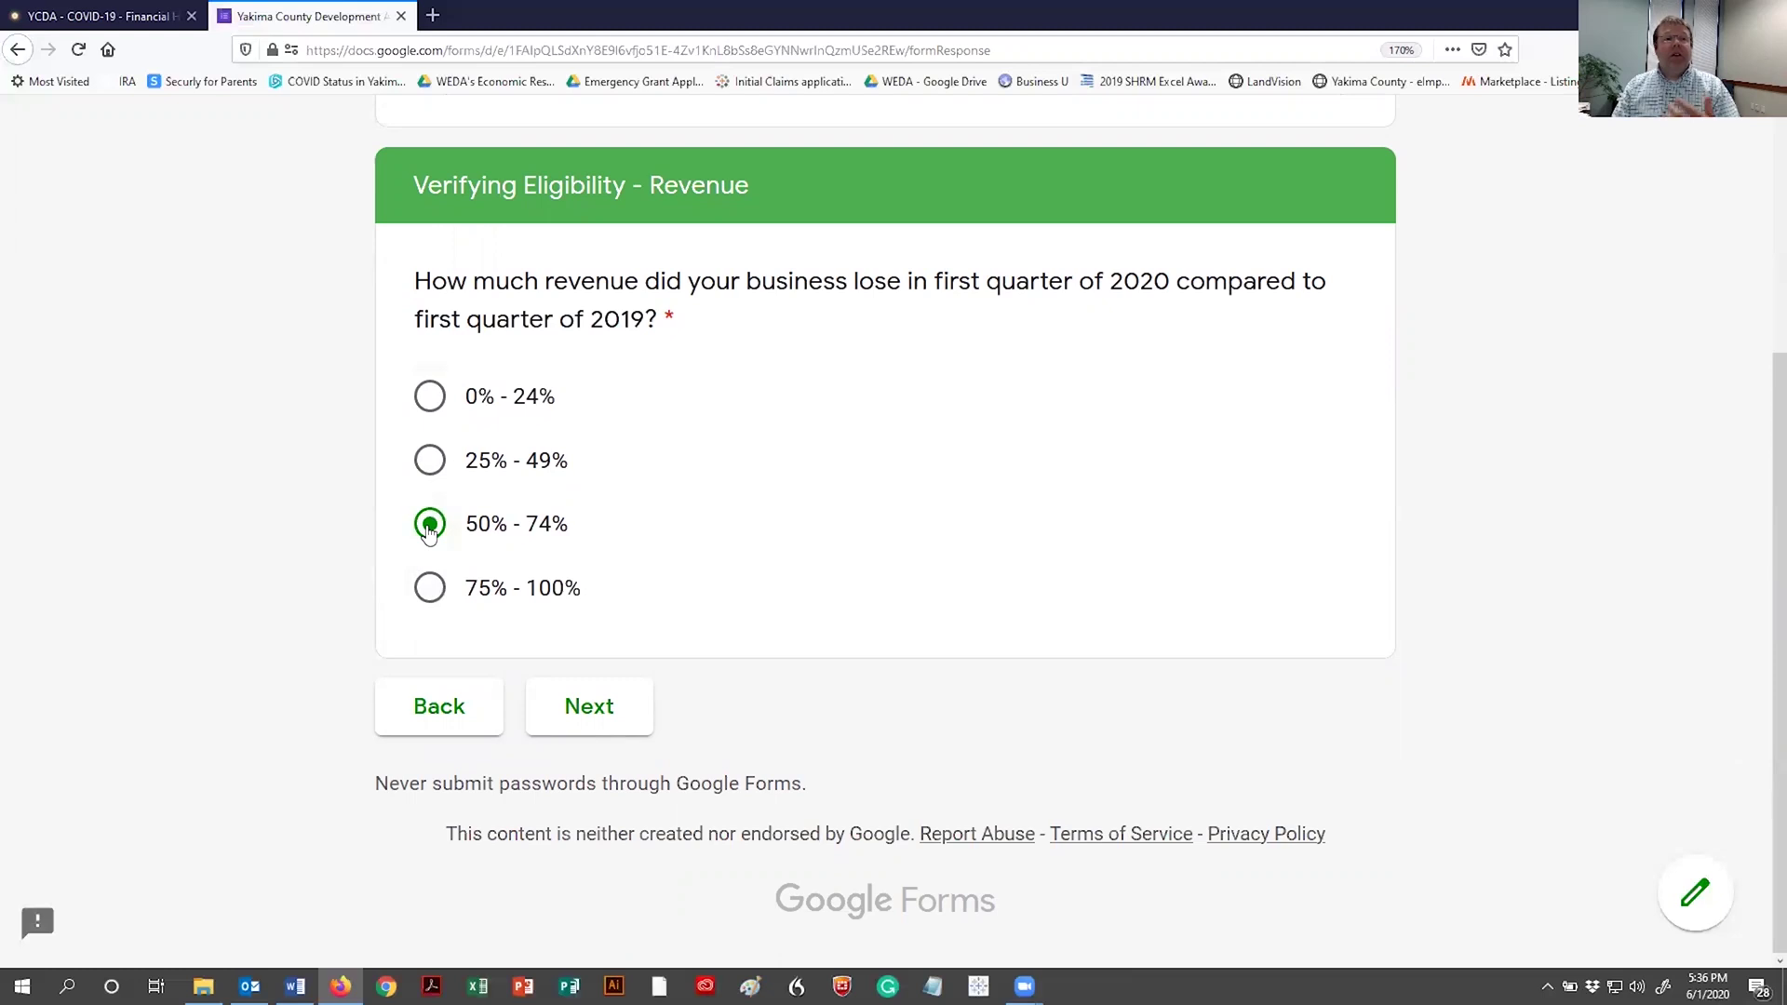
pyautogui.click(585, 708)
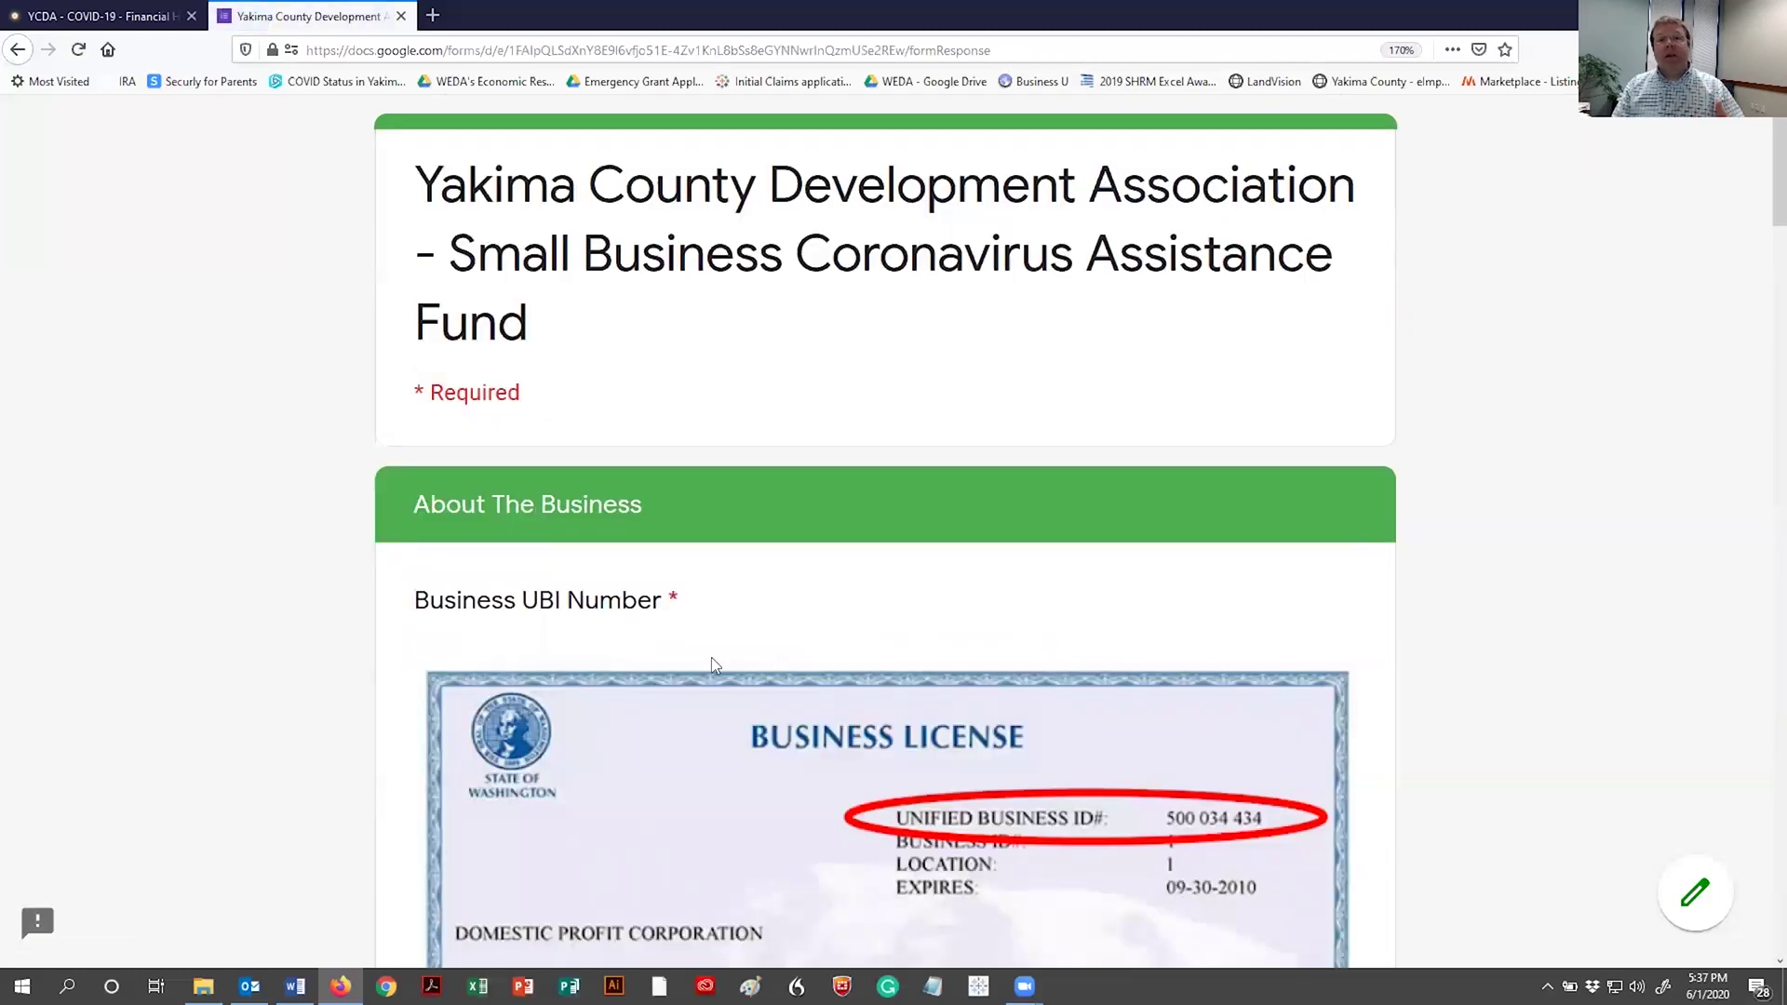
# Enter the business UBI number below the sample business license
pyautogui.scroll(-3, 713, 661)
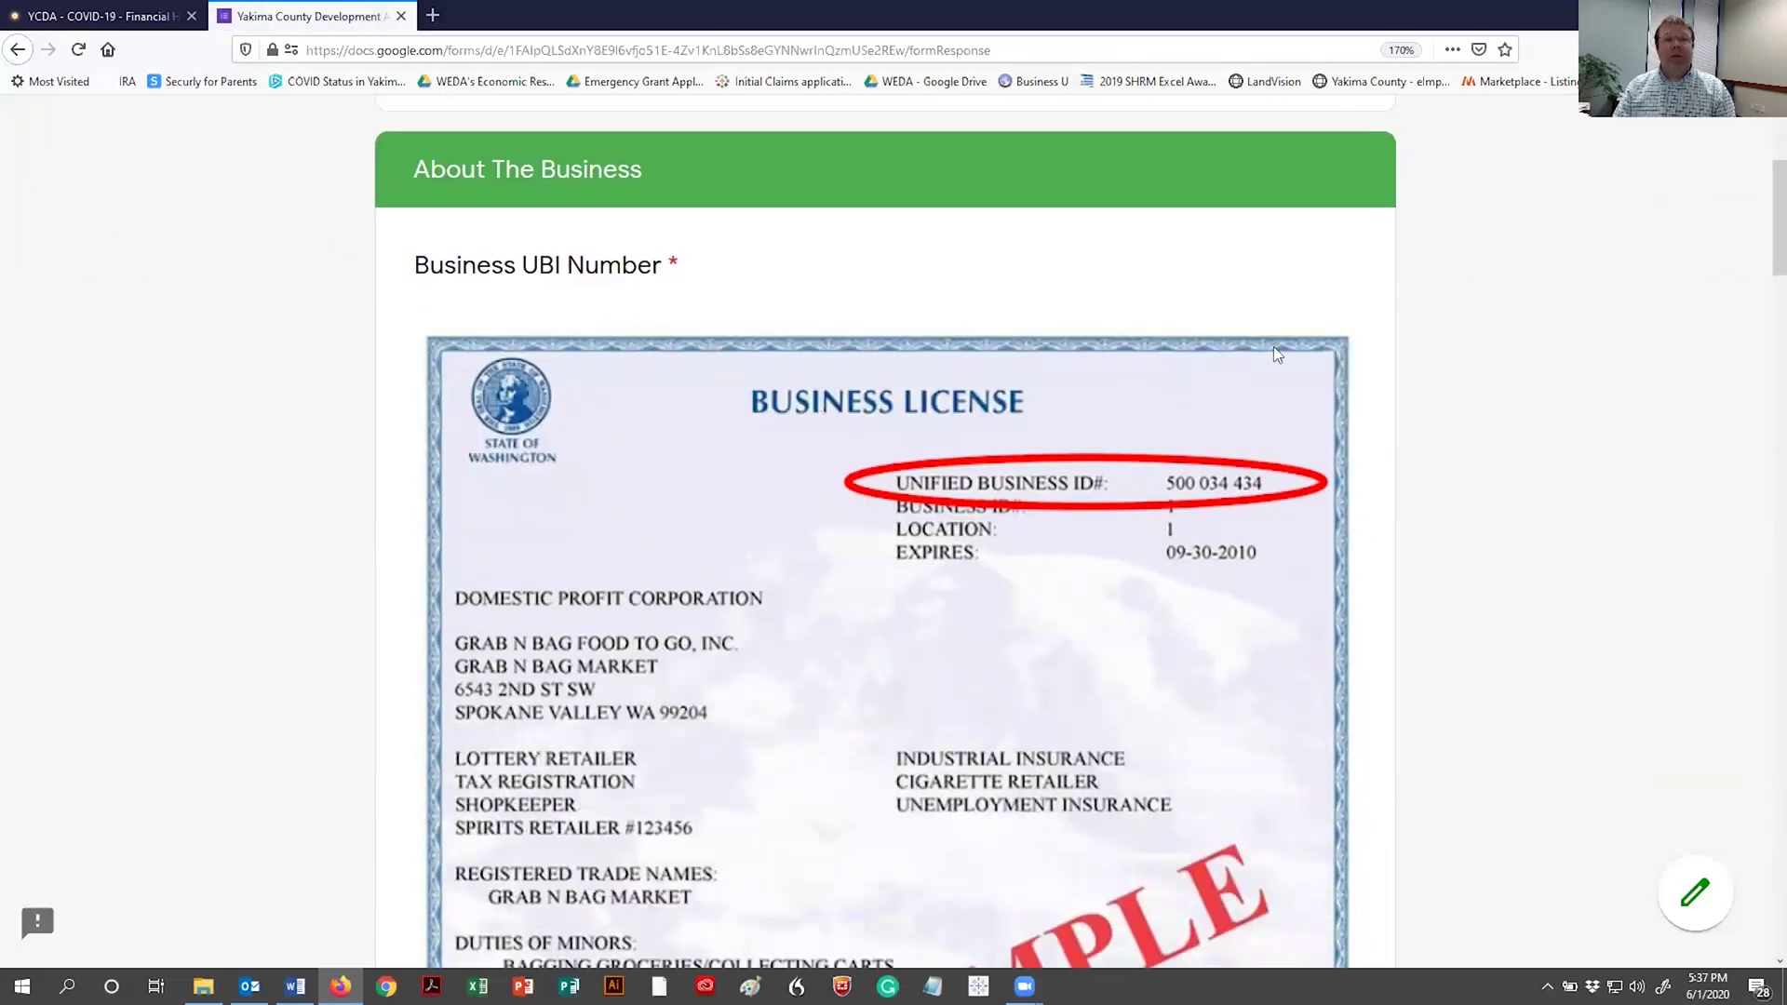
pyautogui.scroll(-2, 1257, 350)
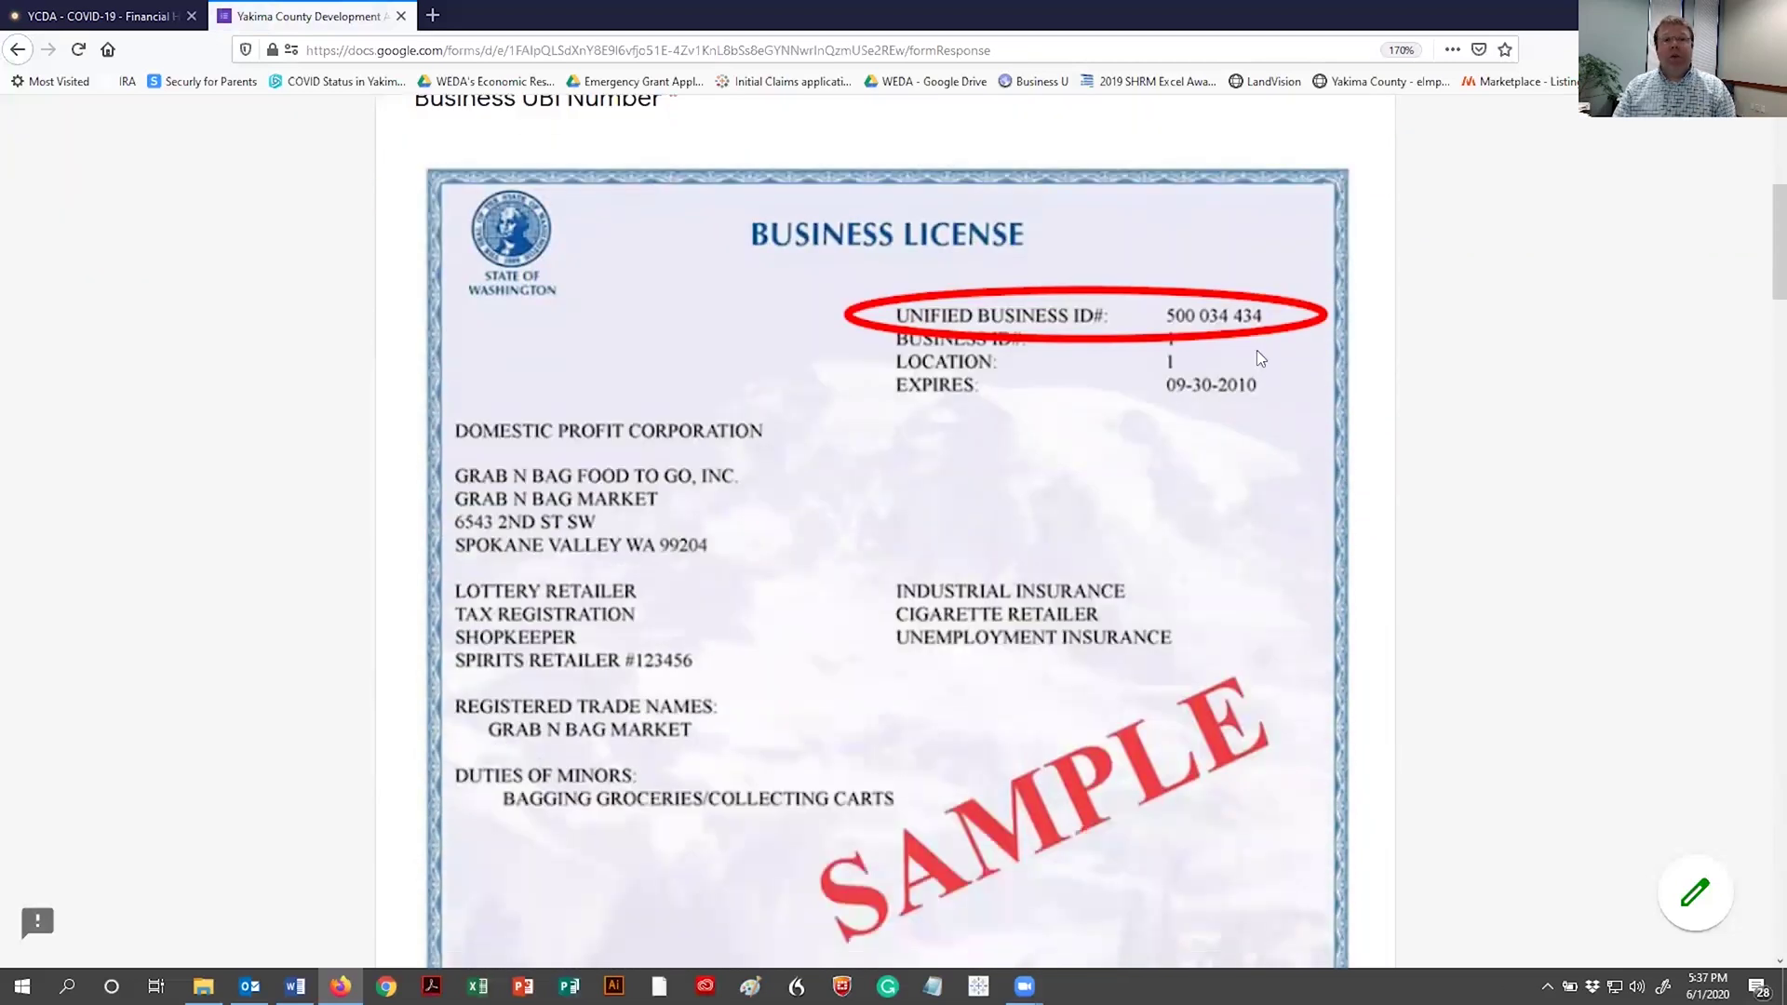
pyautogui.scroll(-5, 1052, 553)
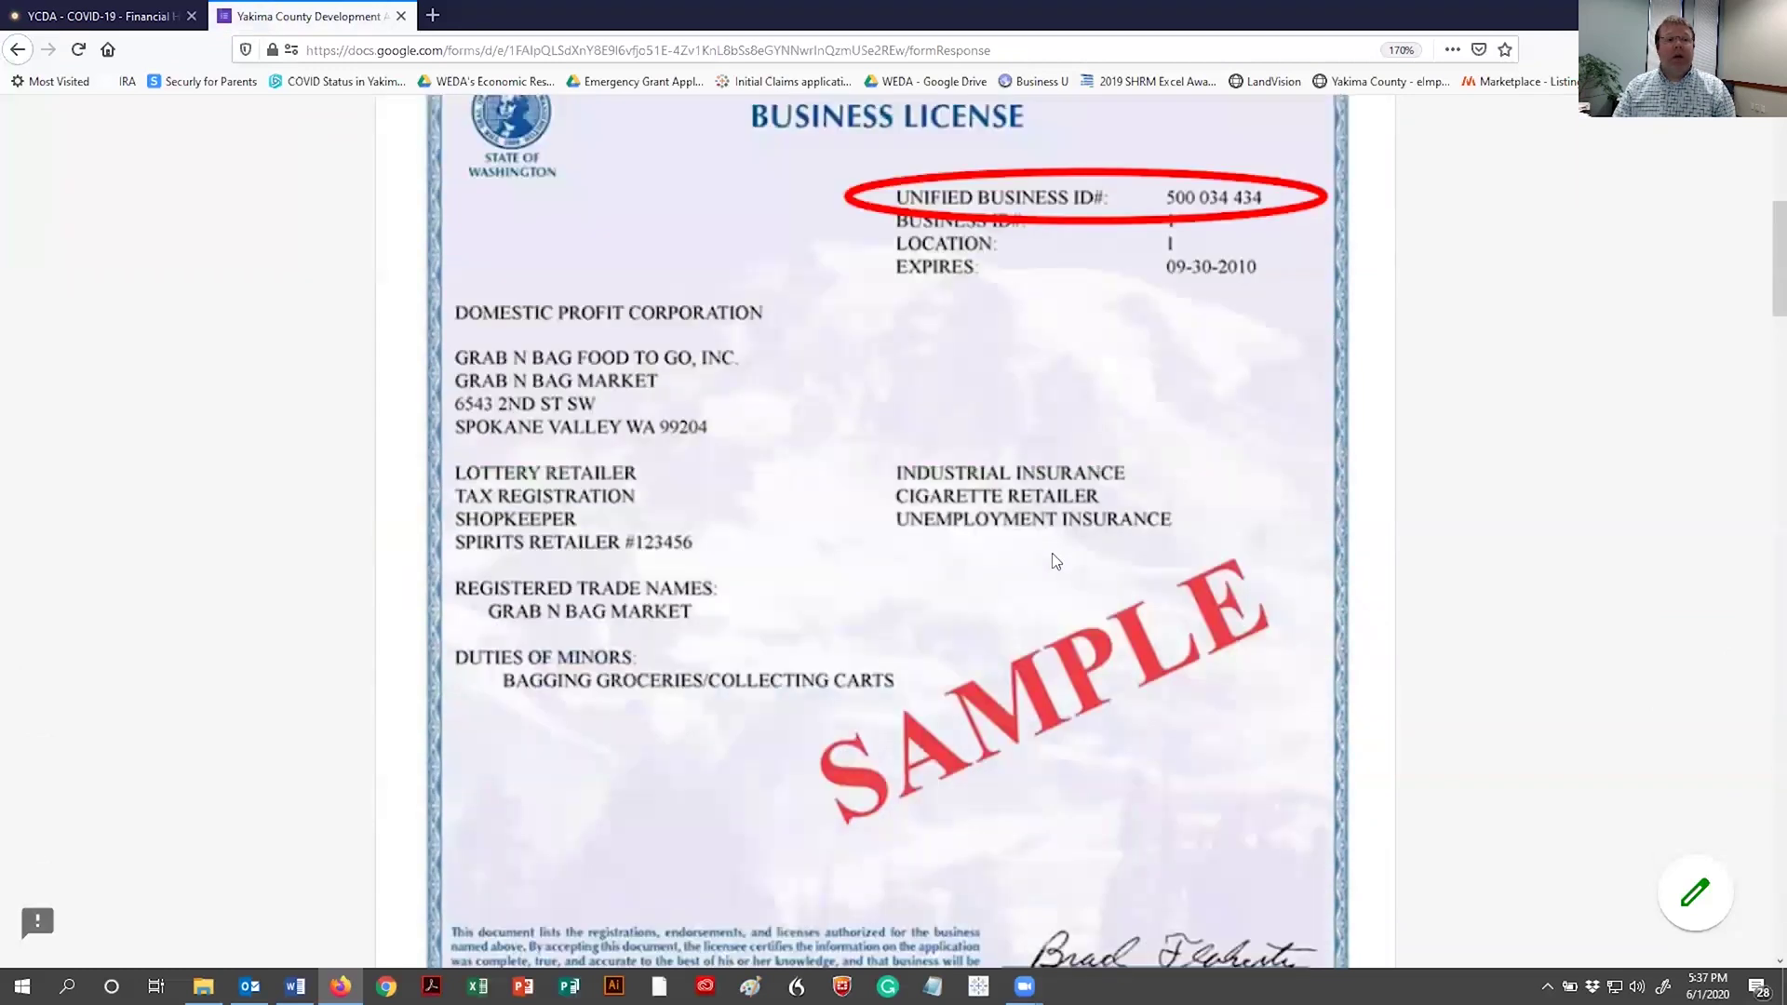
pyautogui.scroll(-1, 722, 687)
pyautogui.click(566, 672)
pyautogui.write('11111111')
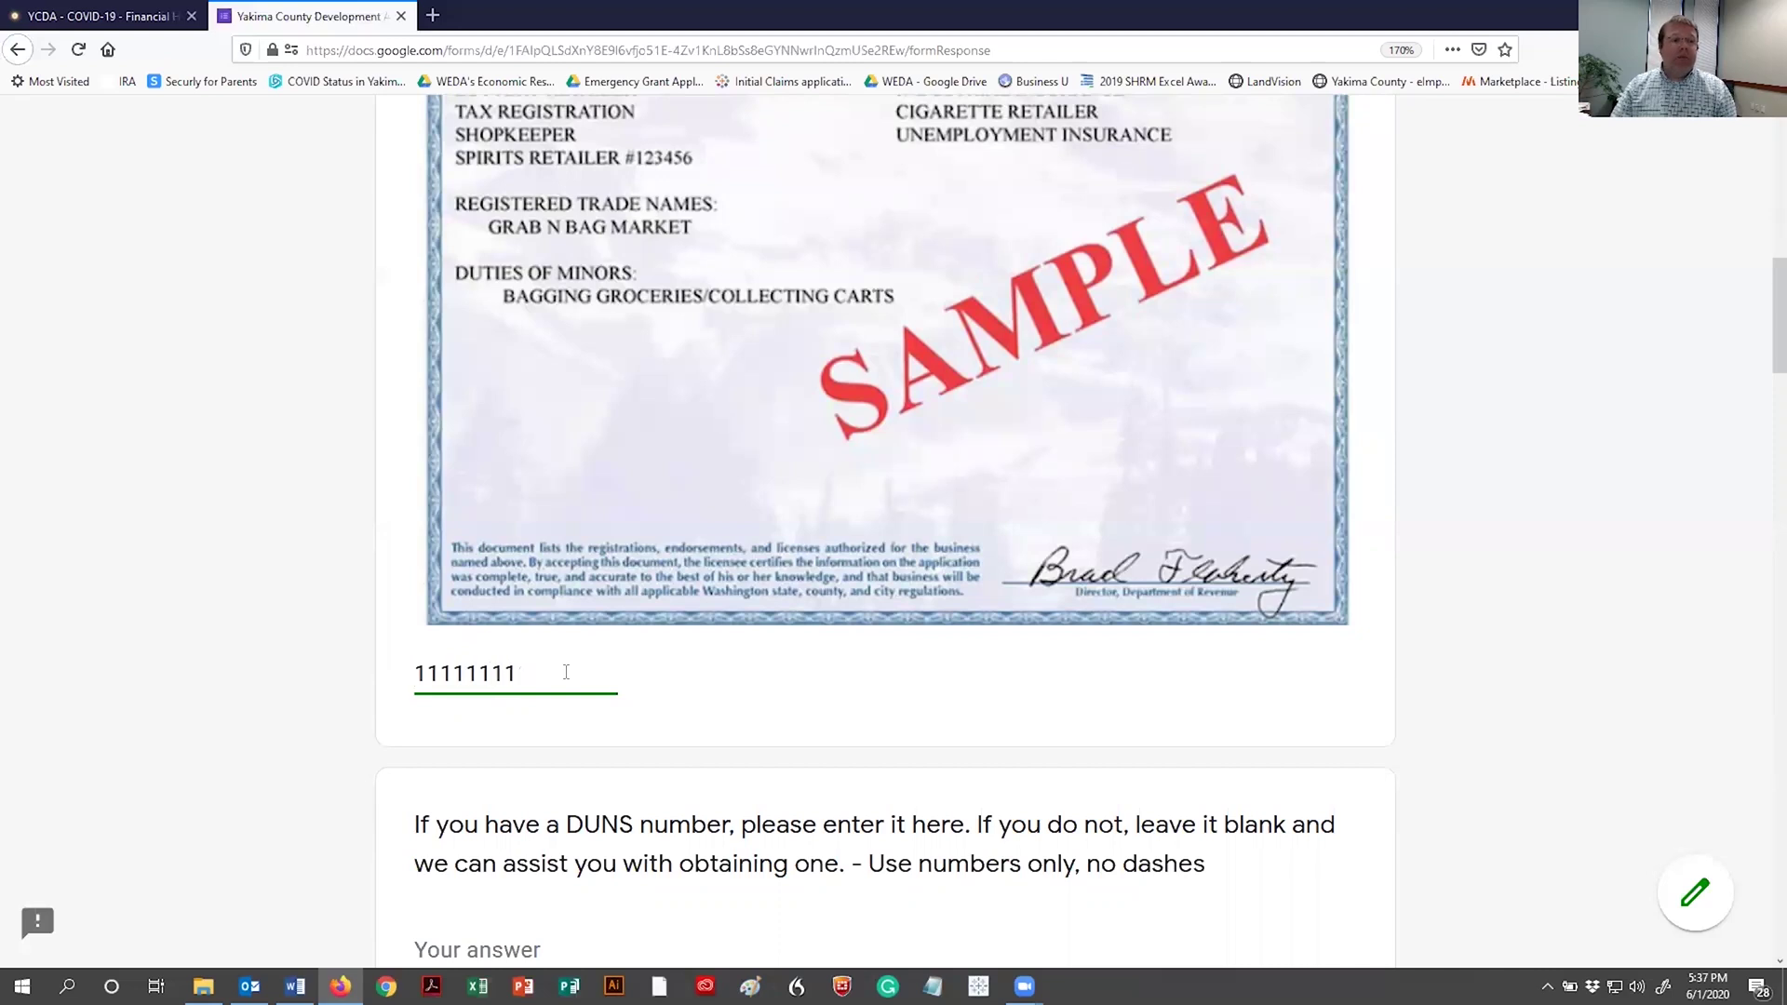
# Enter the DUNS number using numbers only and fill in Example as the business name
pyautogui.scroll(-5, 566, 673)
pyautogui.click(547, 447)
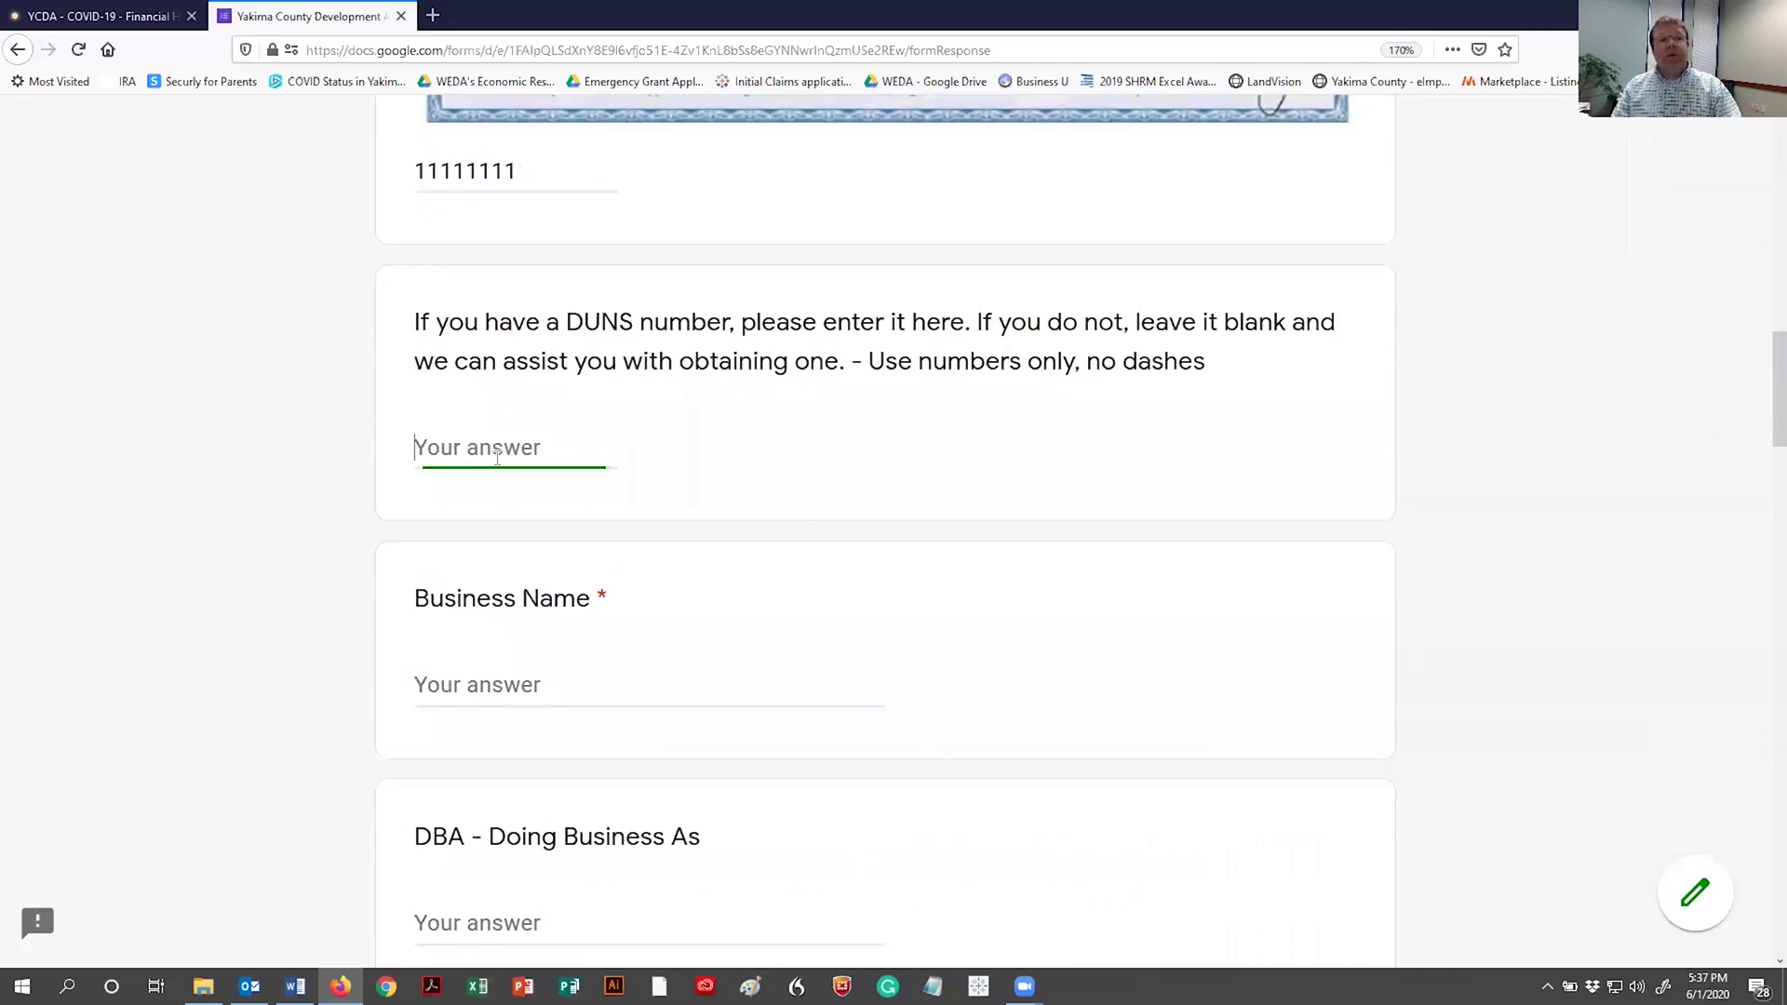
pyautogui.write('11111111')
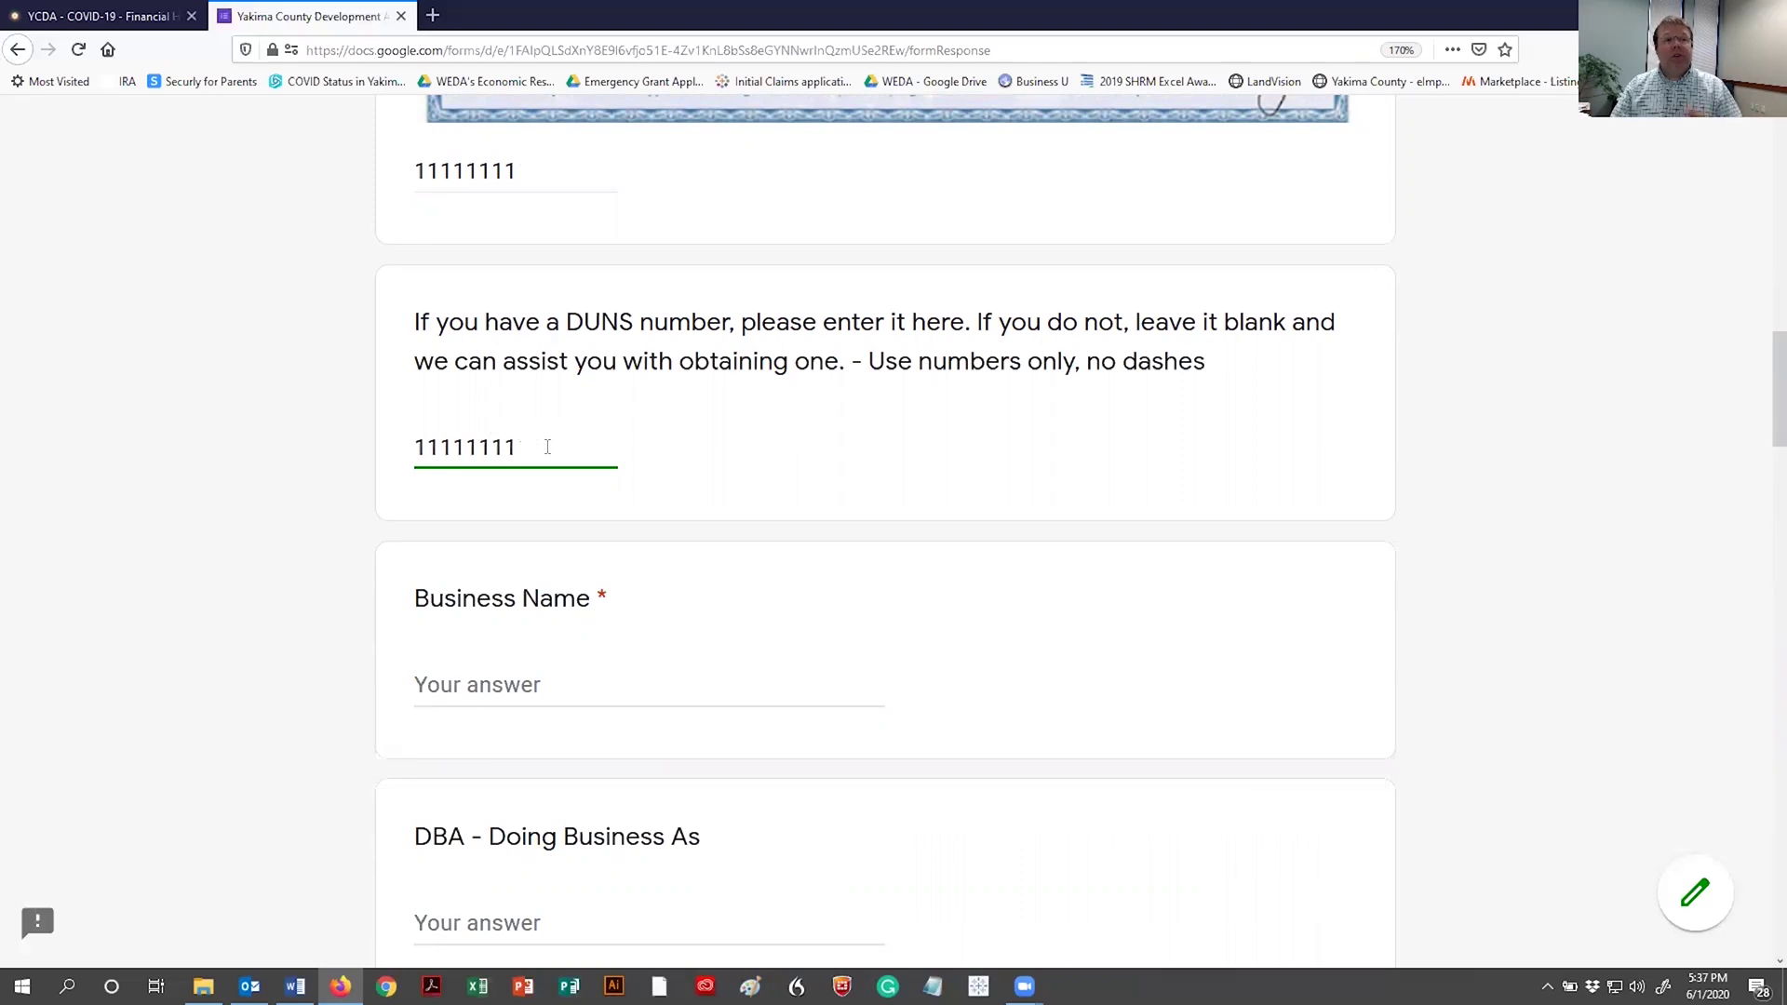
pyautogui.click(562, 685)
pyautogui.write('Example')
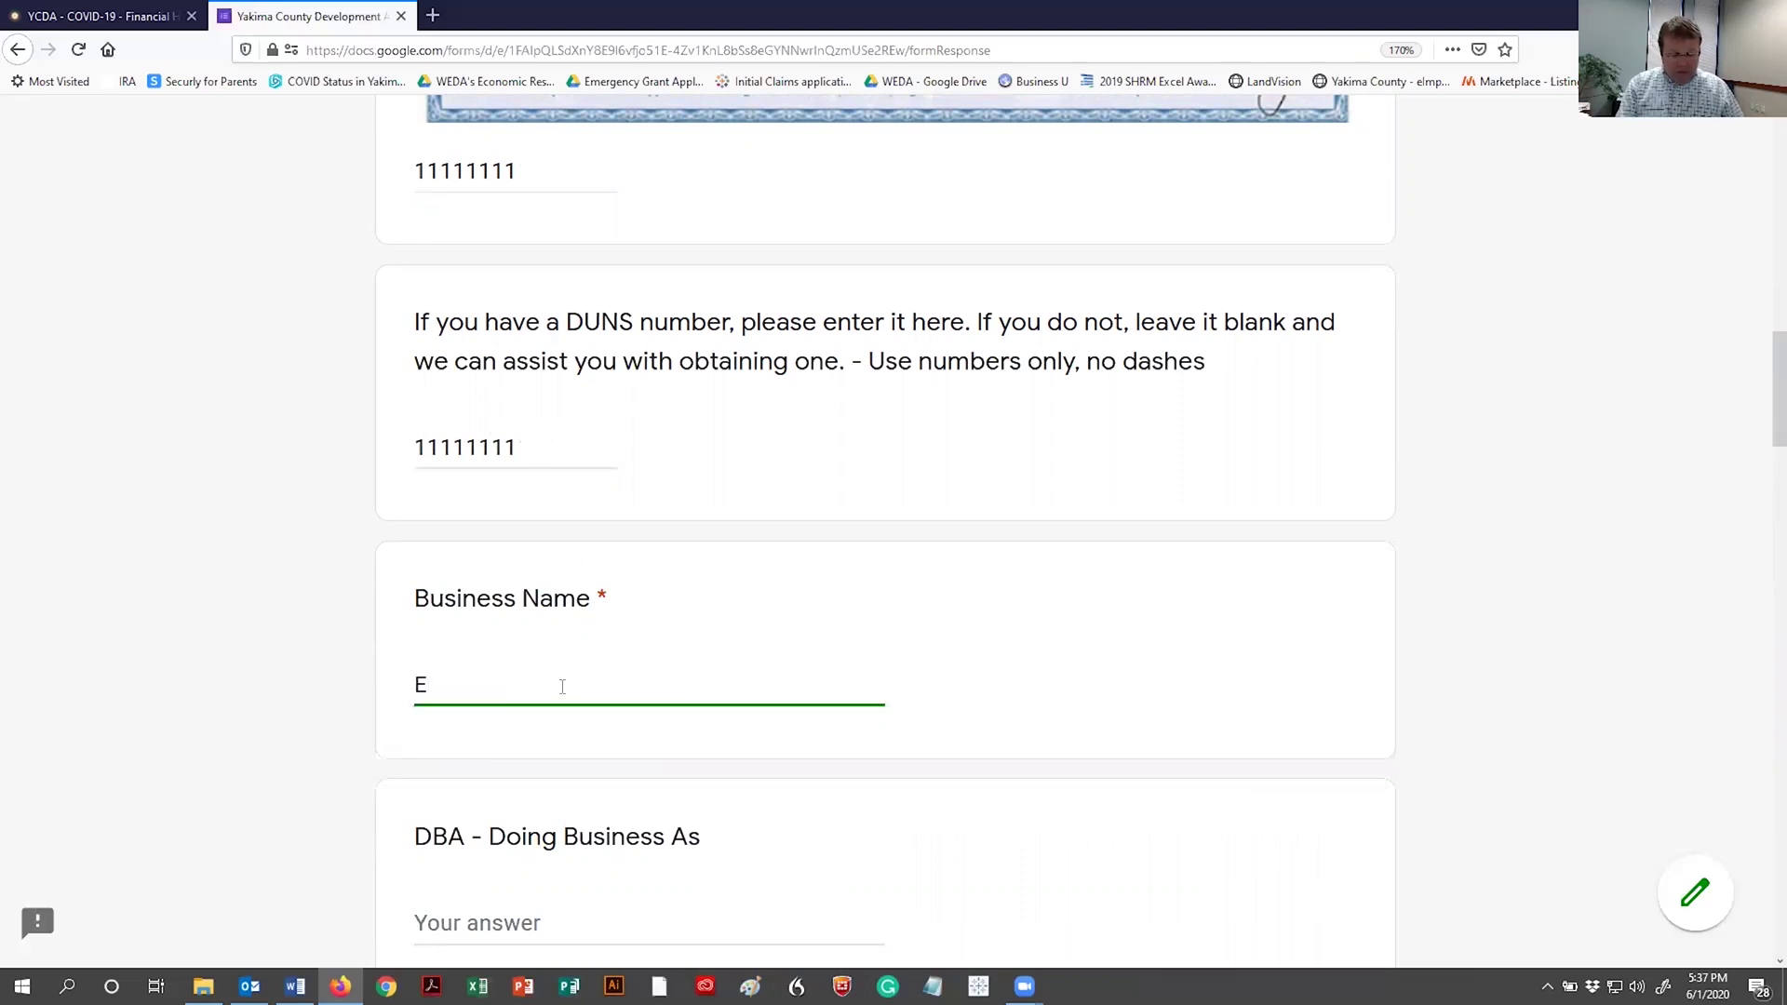
pyautogui.scroll(1, 567, 698)
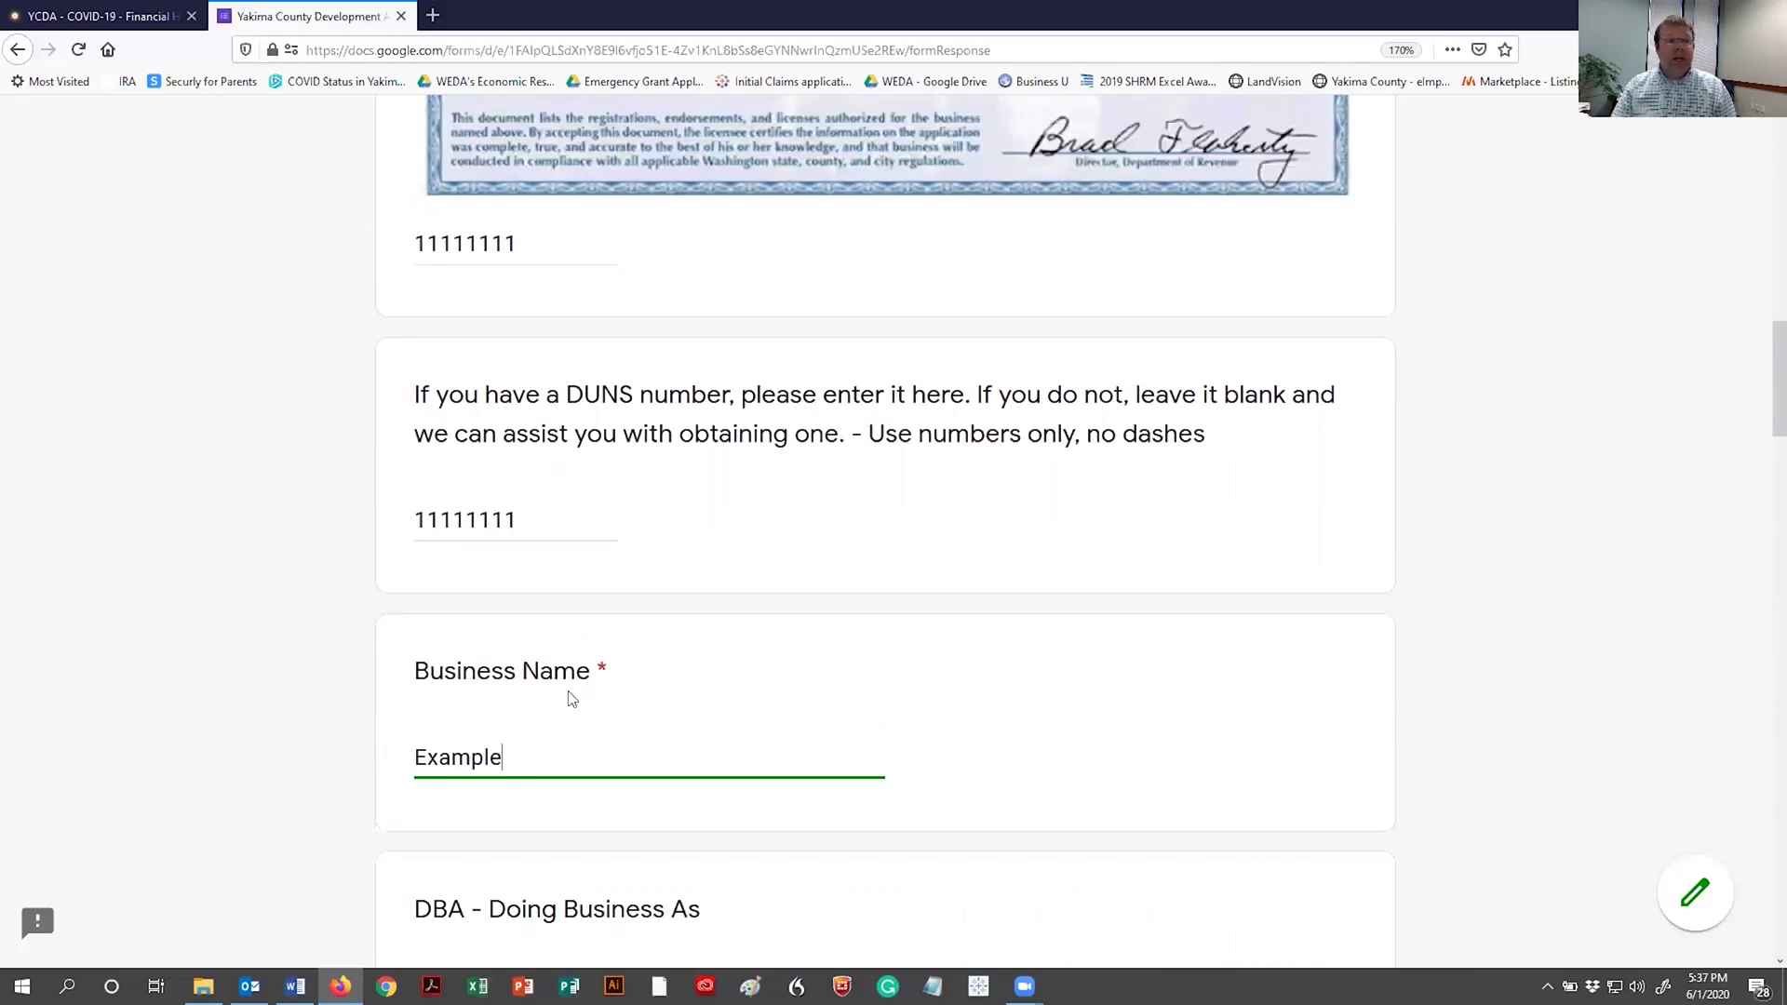
# Leave the Doing Business As answer blank and choose Restaurant or food service as the type of business
pyautogui.scroll(-4, 527, 655)
pyautogui.click(521, 594)
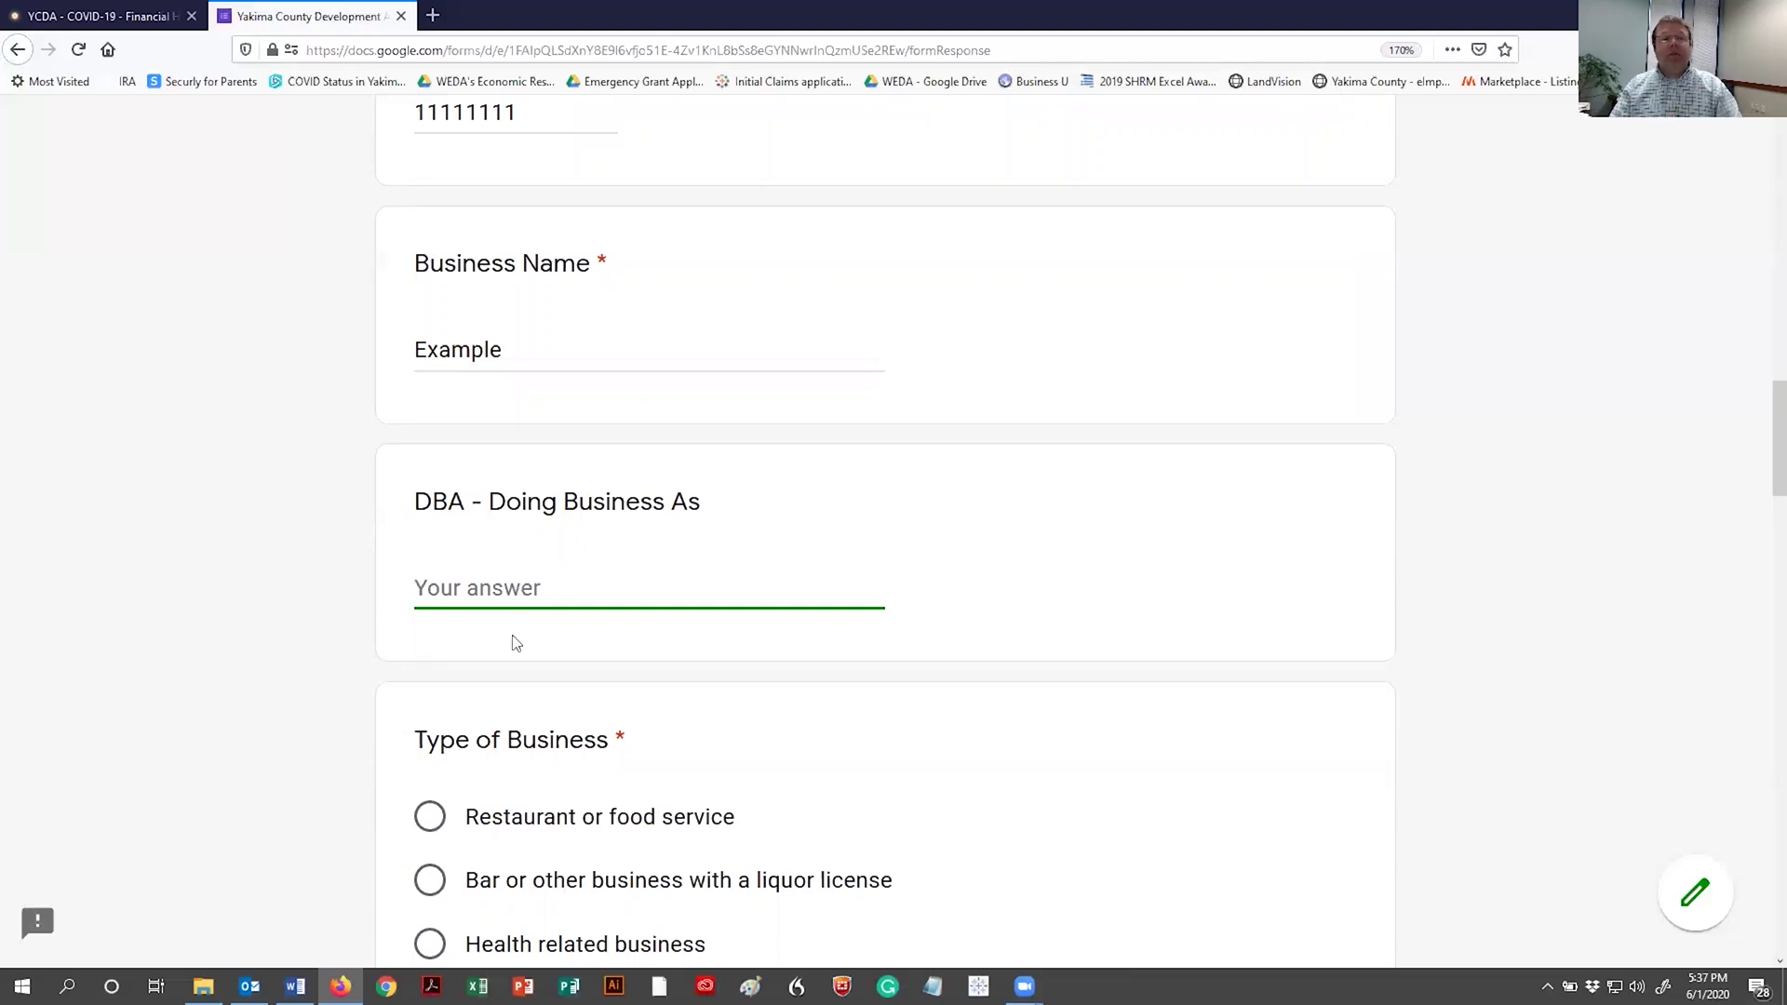
pyautogui.scroll(-3, 511, 638)
pyautogui.scroll(-2, 511, 633)
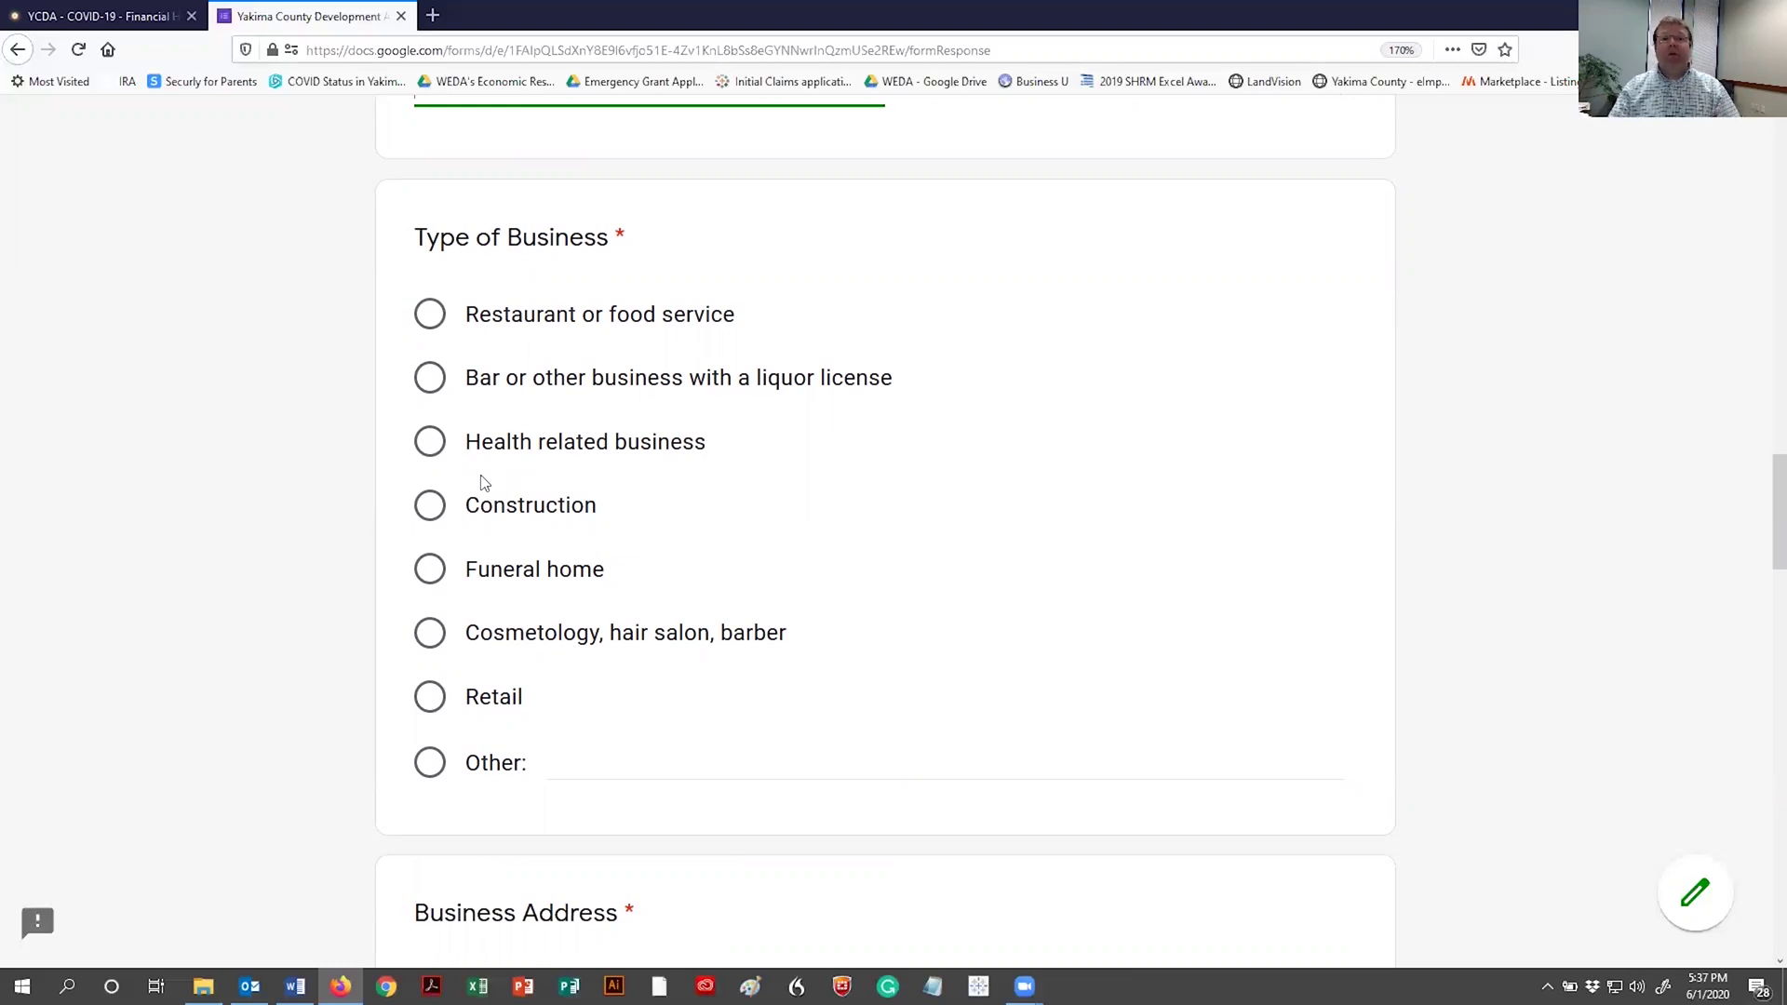
pyautogui.click(437, 317)
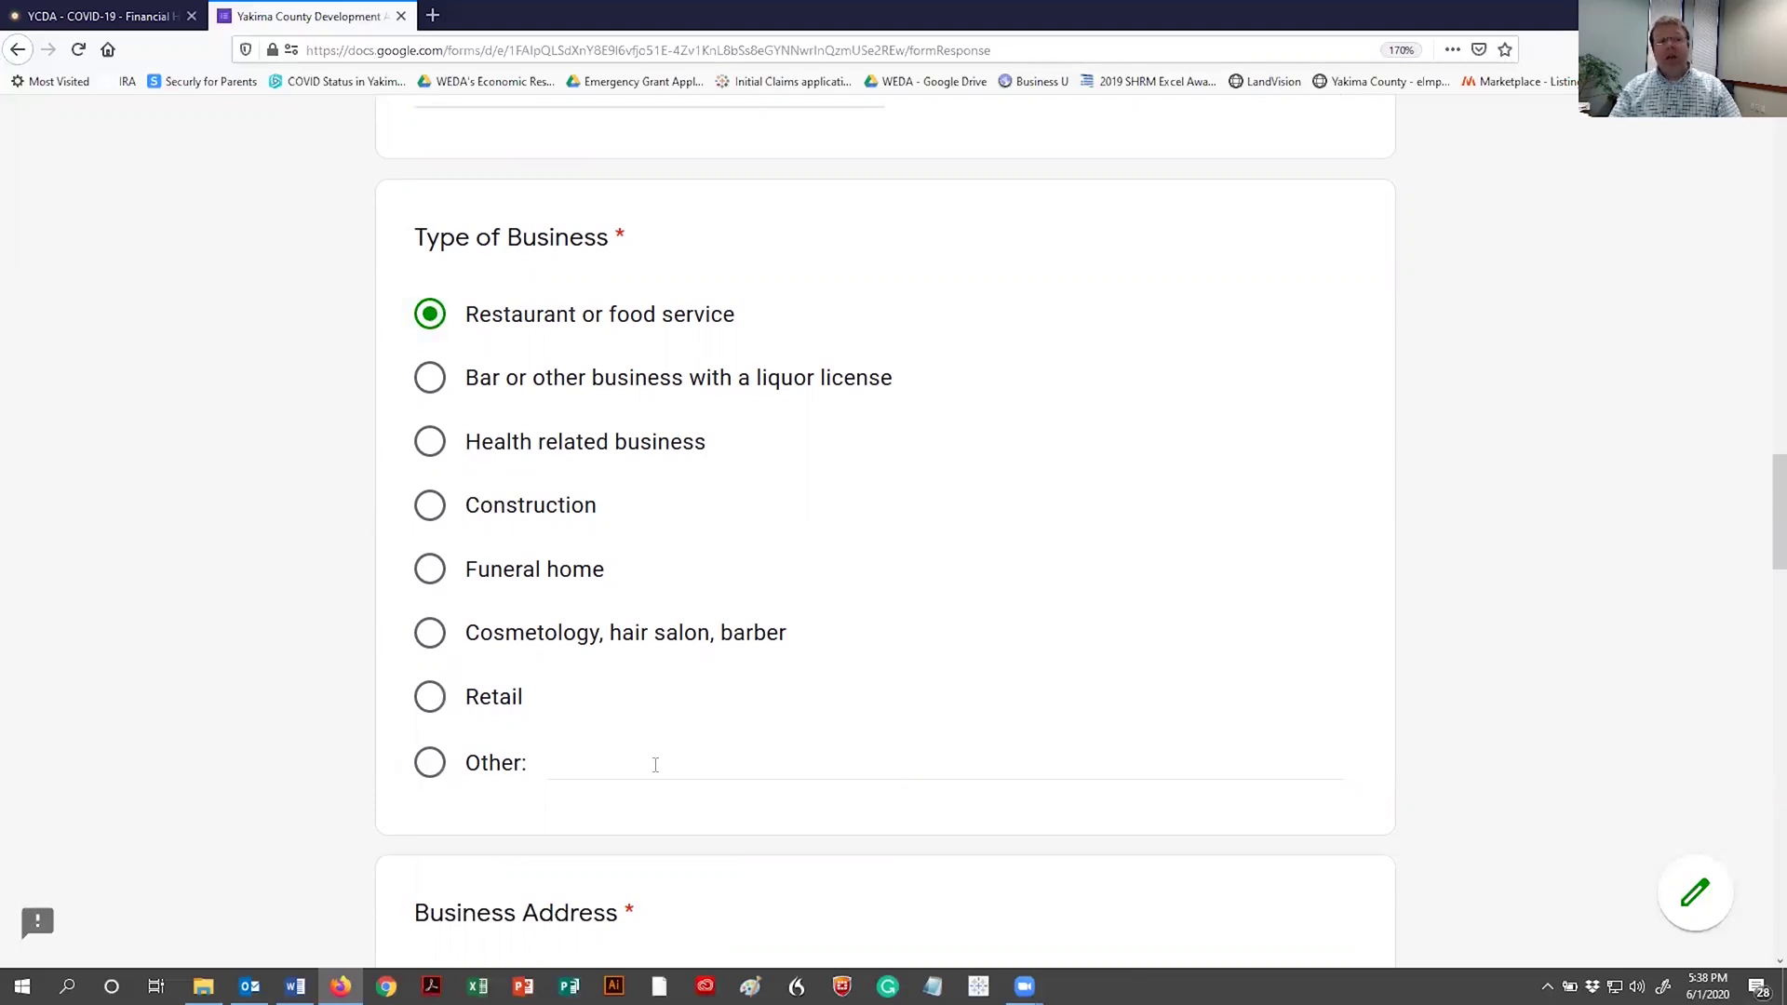
# Enter the business address and fill in "city" as the business city
pyautogui.scroll(-3, 646, 765)
pyautogui.click(503, 668)
pyautogui.write('111')
pyautogui.click(515, 903)
pyautogui.write('city')
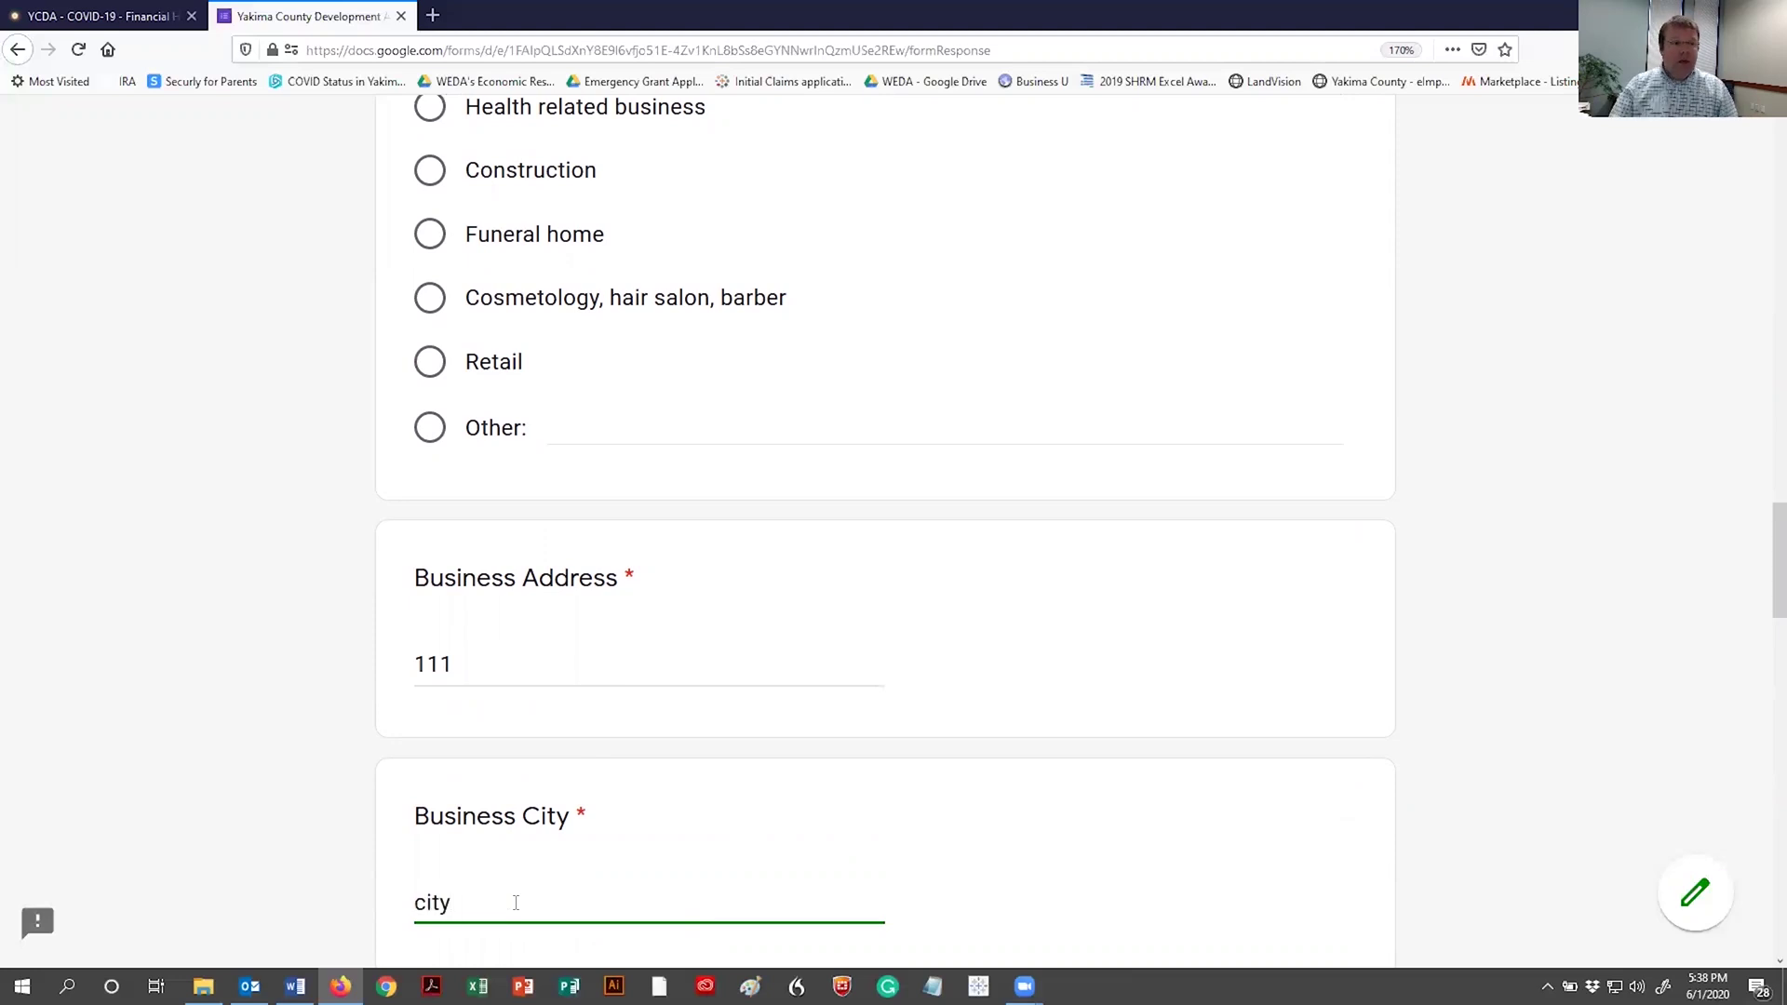
# Fill in the two answers that follow the business city with placeholder numbers
pyautogui.scroll(-5, 515, 903)
pyautogui.click(510, 638)
pyautogui.write('999')
pyautogui.scroll(-3, 534, 815)
pyautogui.click(525, 536)
pyautogui.write('999')
# Choose Sole Proprietor as the business structure and set the in-business-since date to 10/10/2010
pyautogui.scroll(-5, 522, 577)
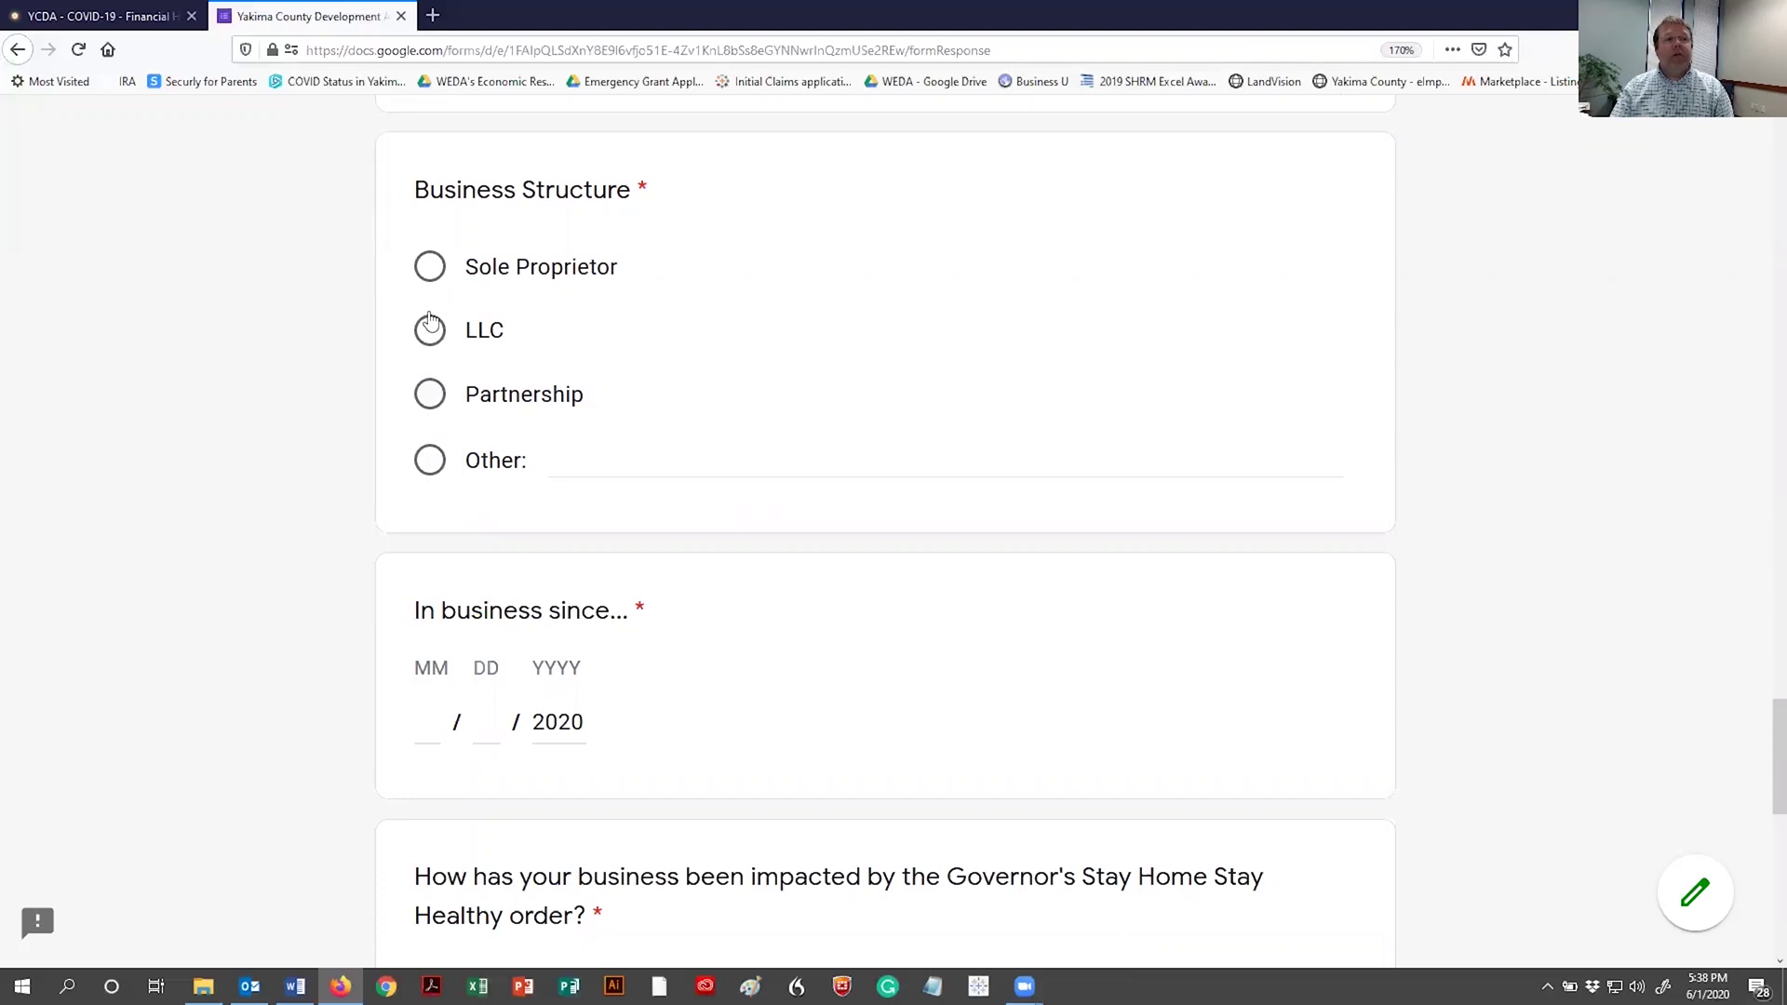
pyautogui.click(430, 270)
pyautogui.scroll(-1, 431, 660)
pyautogui.scroll(-1, 431, 660)
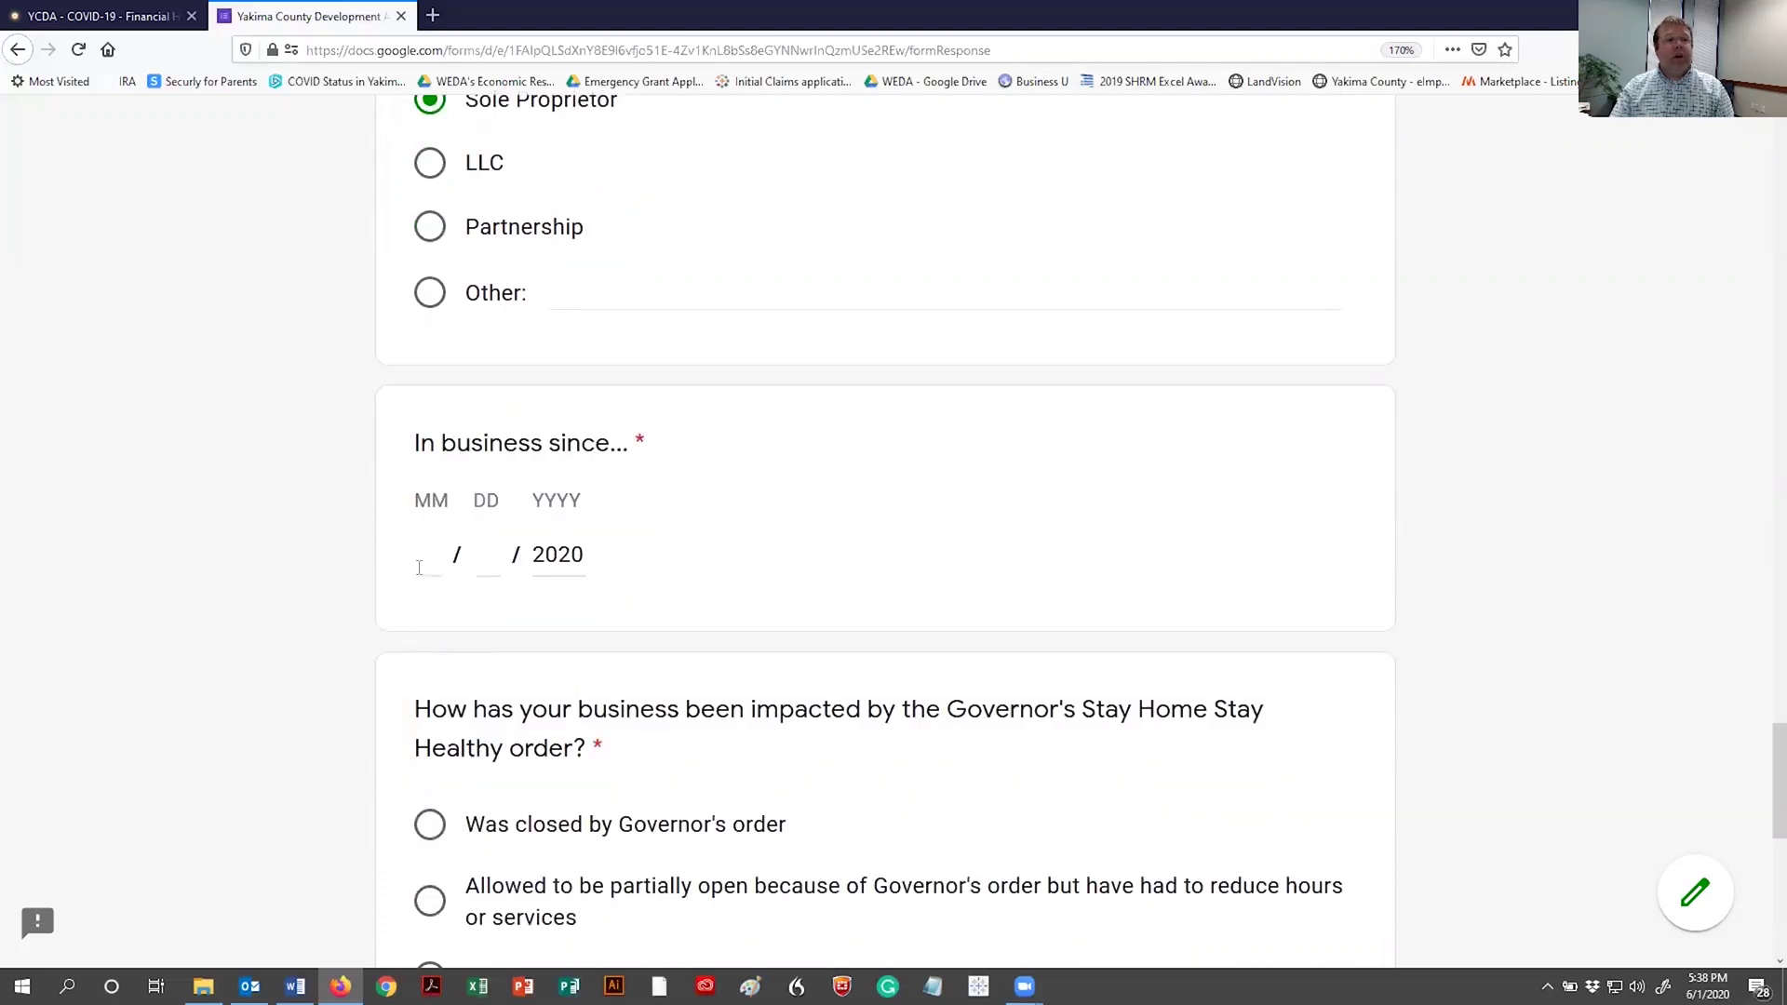
pyautogui.write('10')
pyautogui.press('Tab')
pyautogui.write('10')
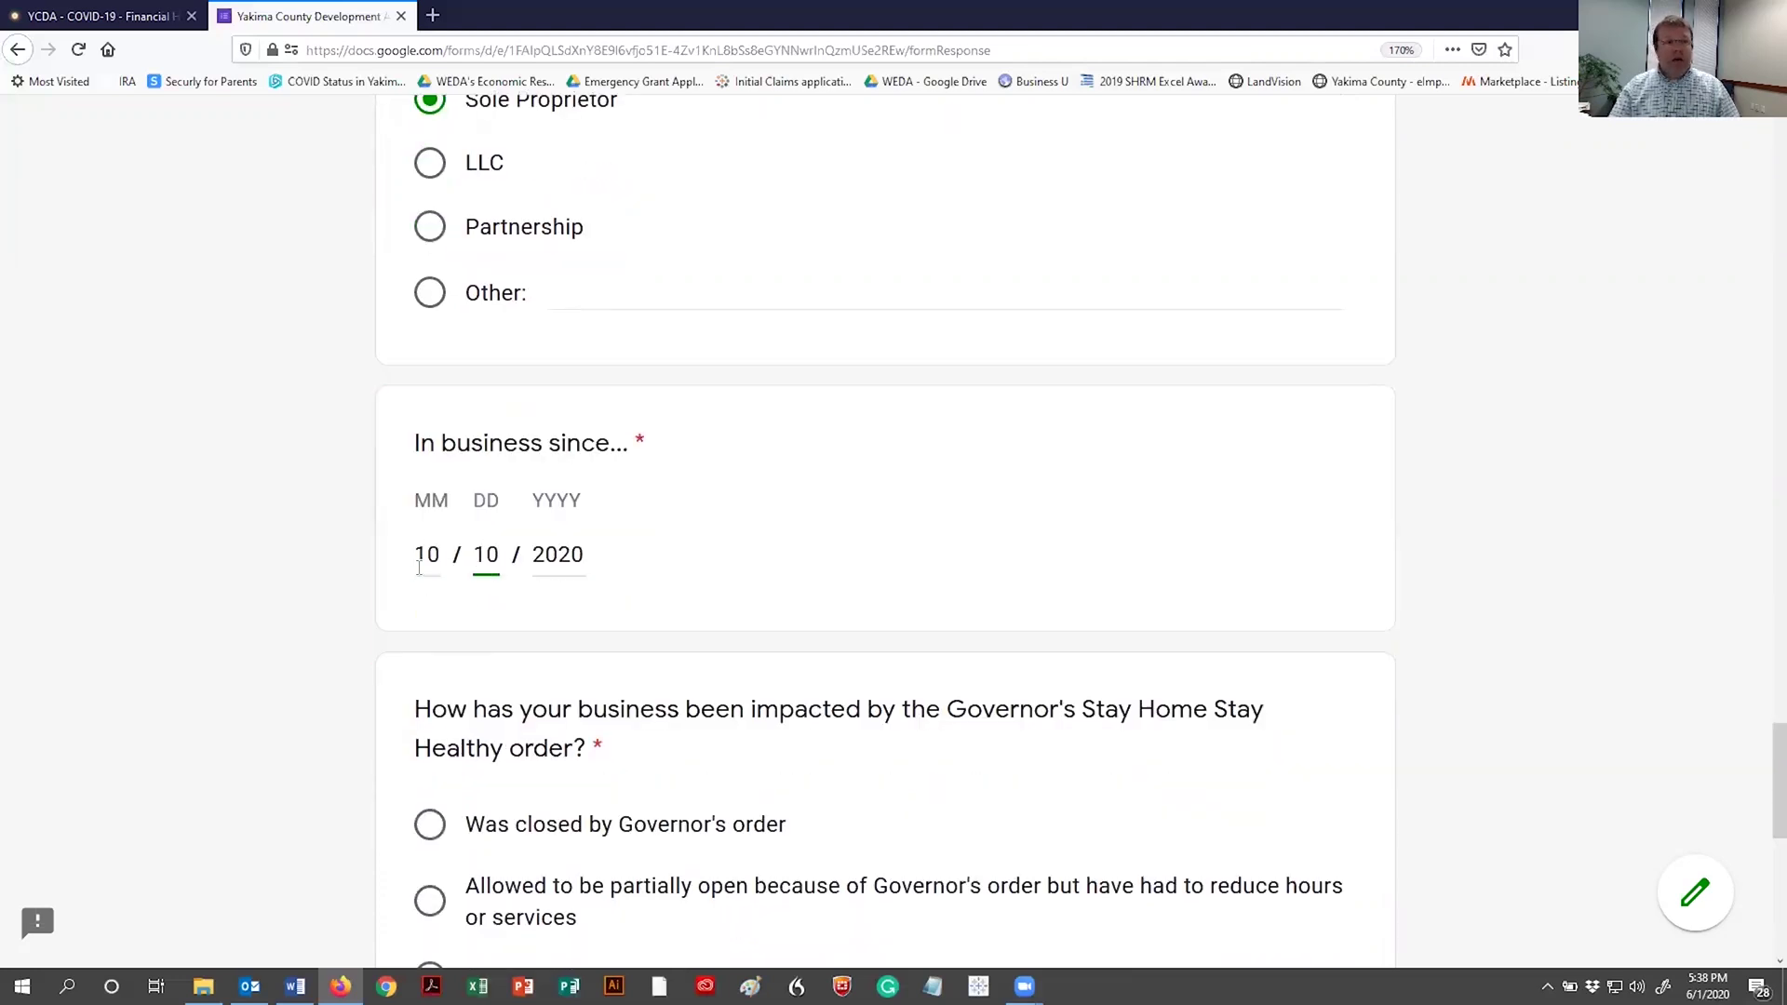
pyautogui.press('Tab')
pyautogui.write('2010')
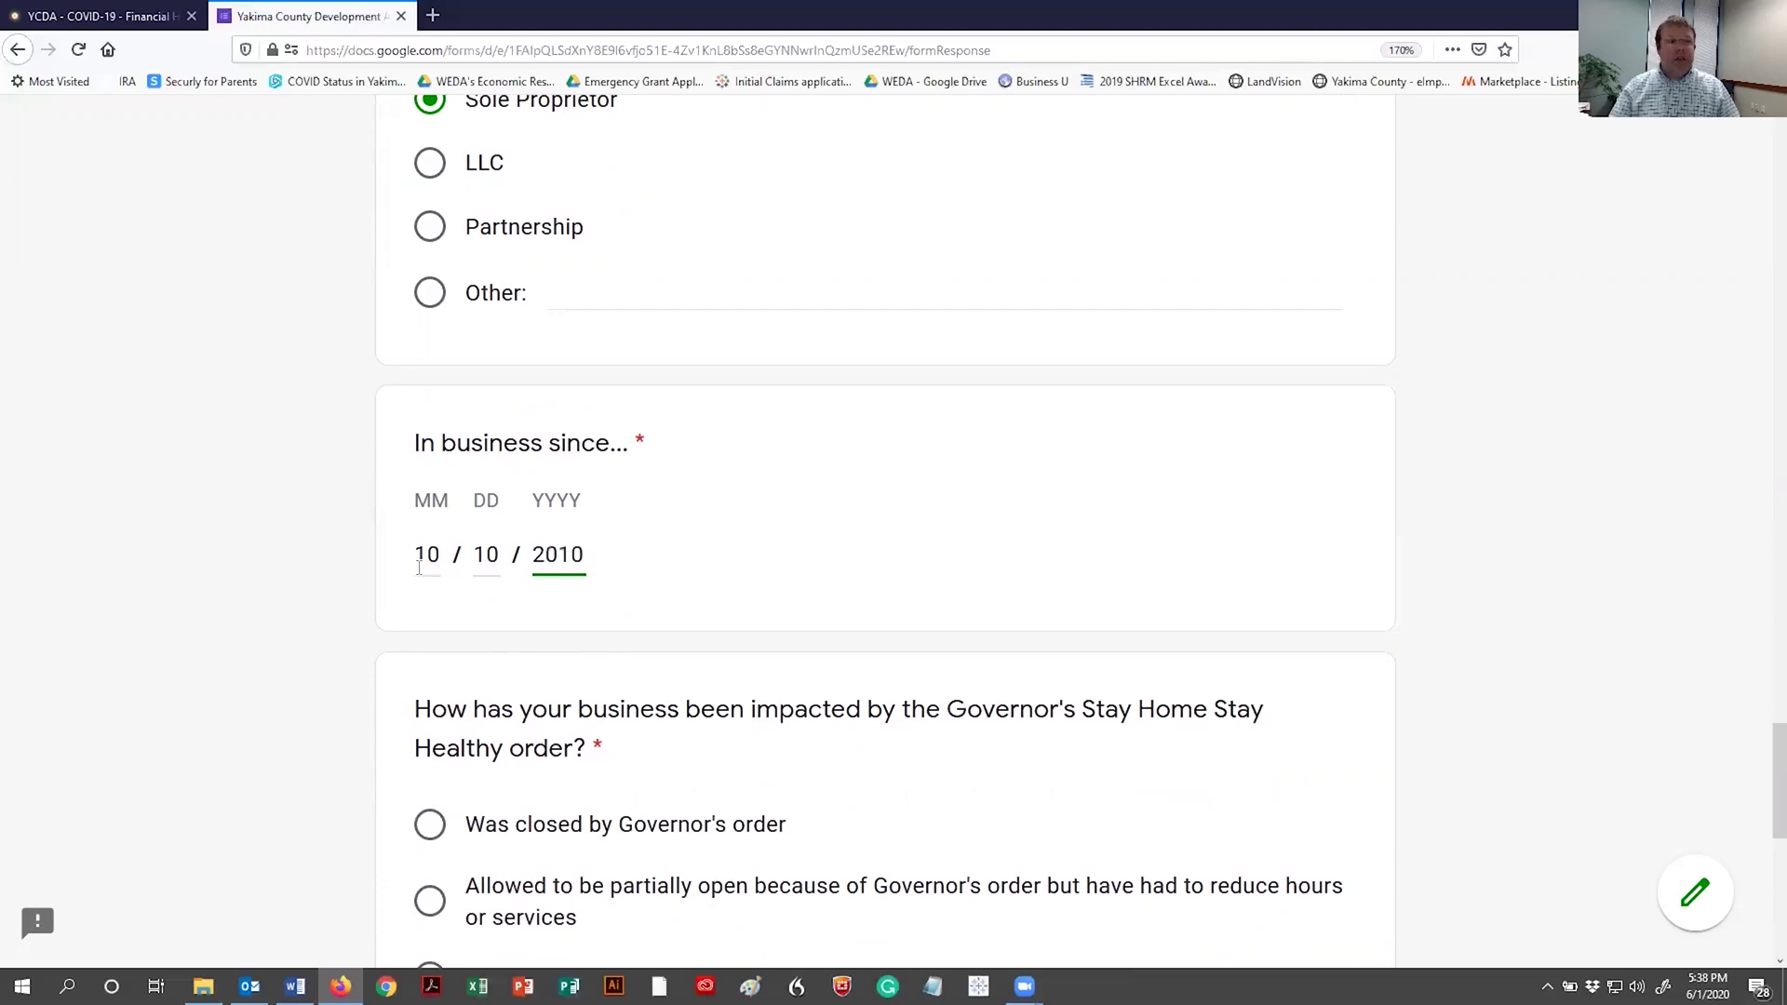
pyautogui.press('Tab')
# Describe the Governor's order impact as allowed to be partially open but having had to reduce hours or services
pyautogui.scroll(-3, 571, 663)
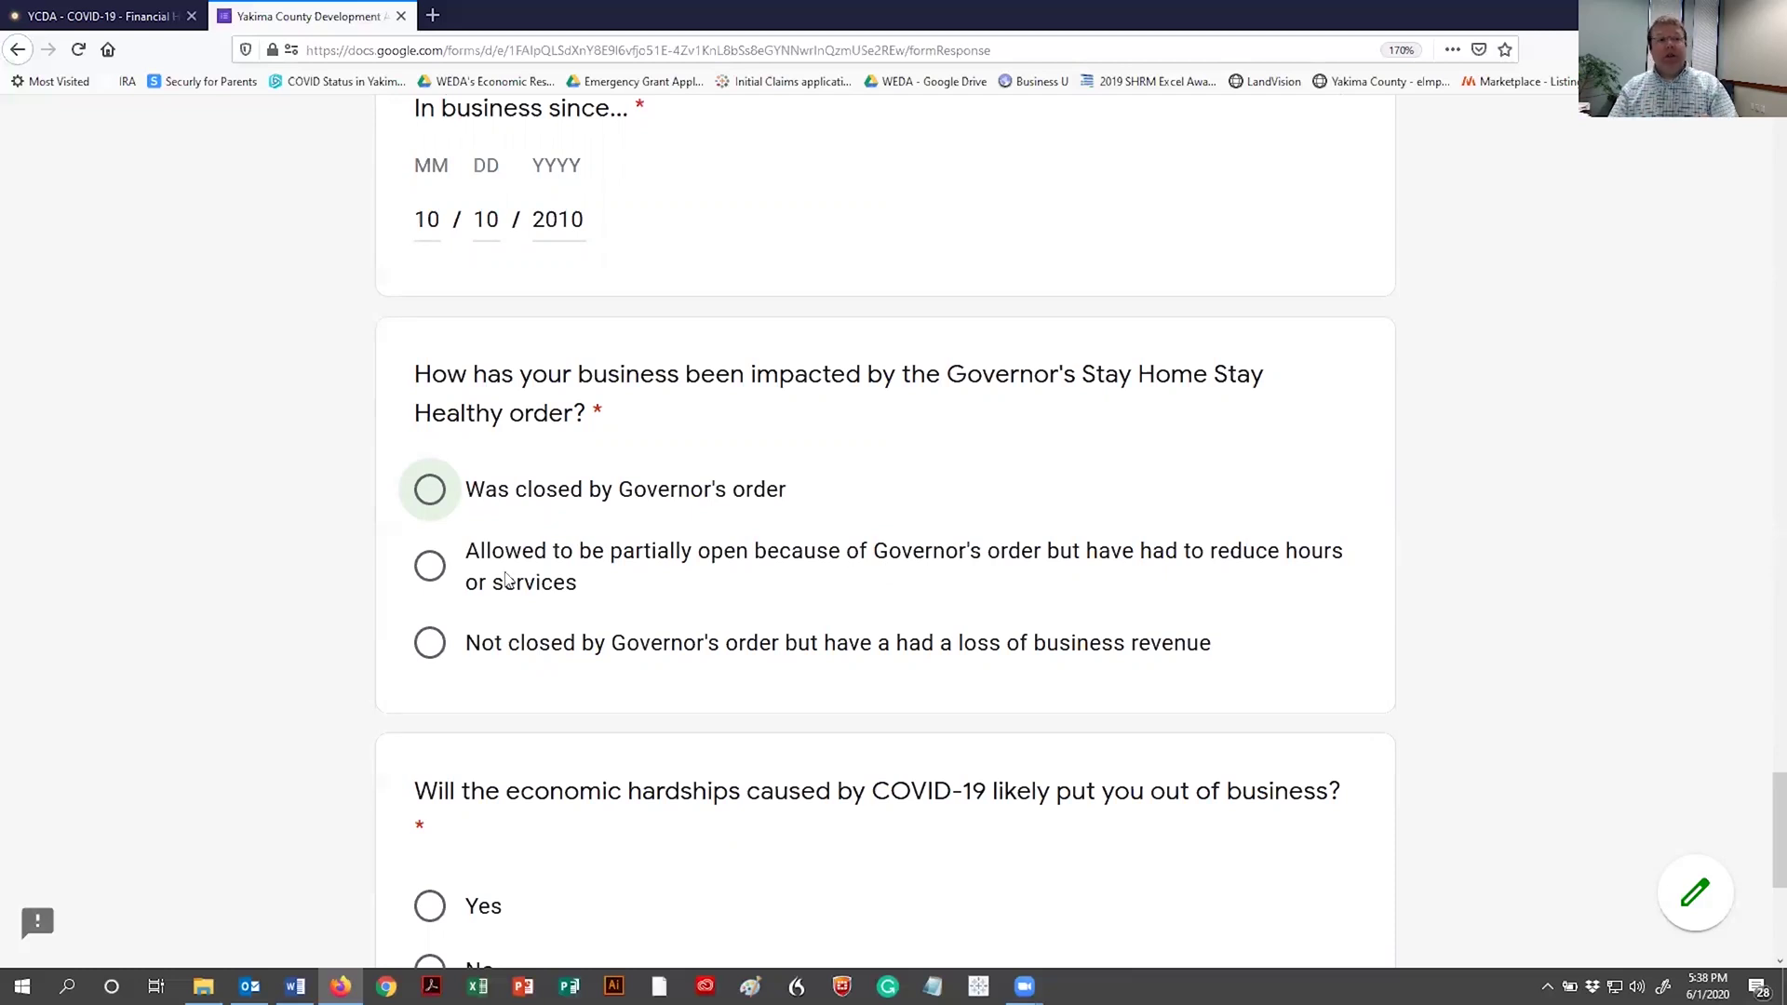
pyautogui.click(434, 569)
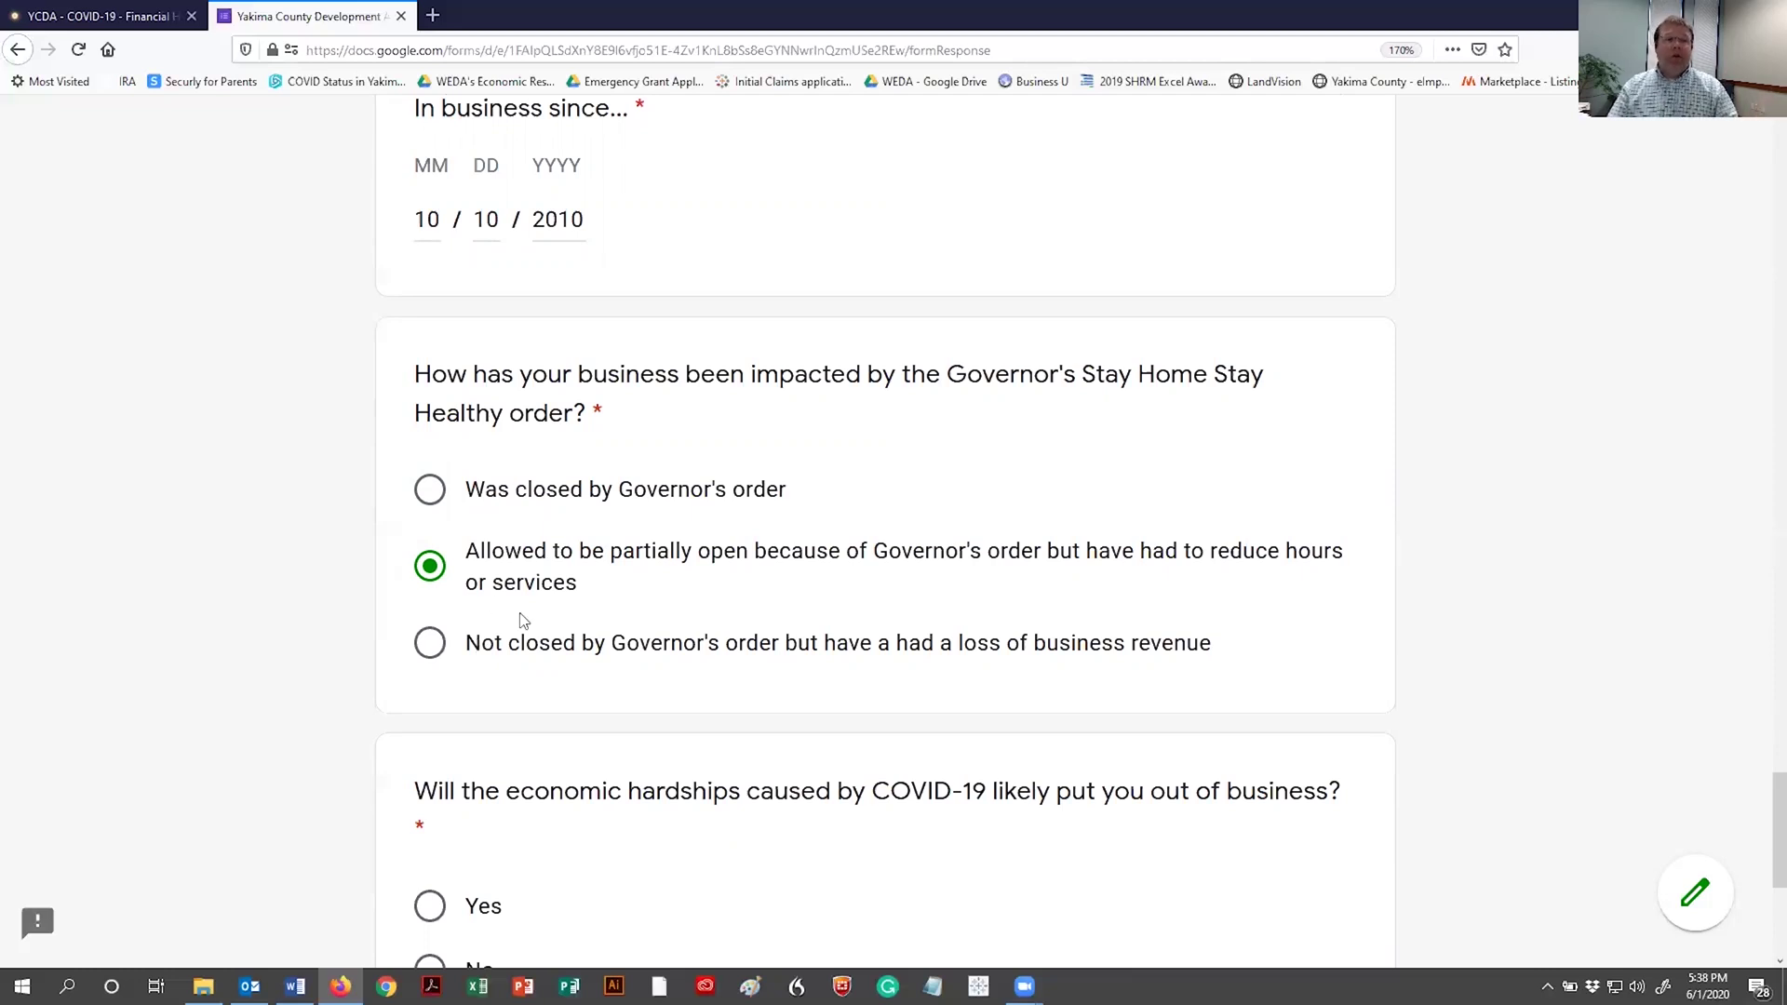
# Answer Maybe to whether COVID-19 hardships will likely put the business out of business, and continue to the owner section
pyautogui.scroll(-3, 517, 782)
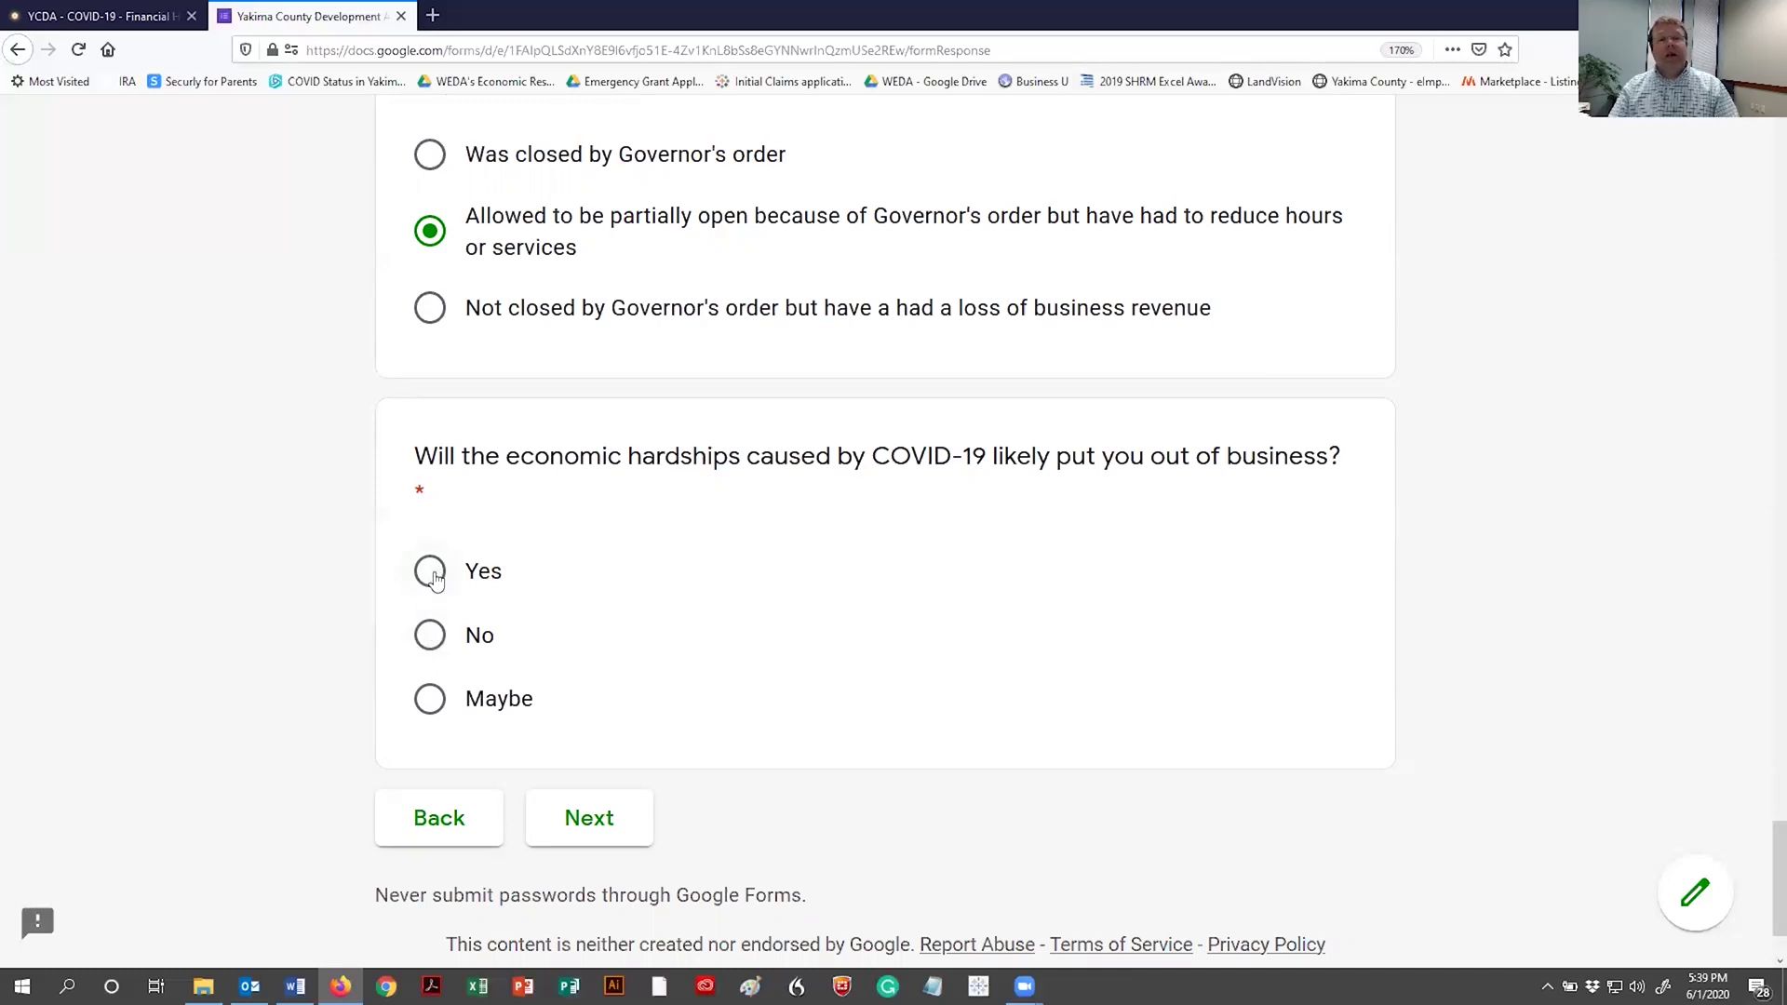
pyautogui.click(429, 700)
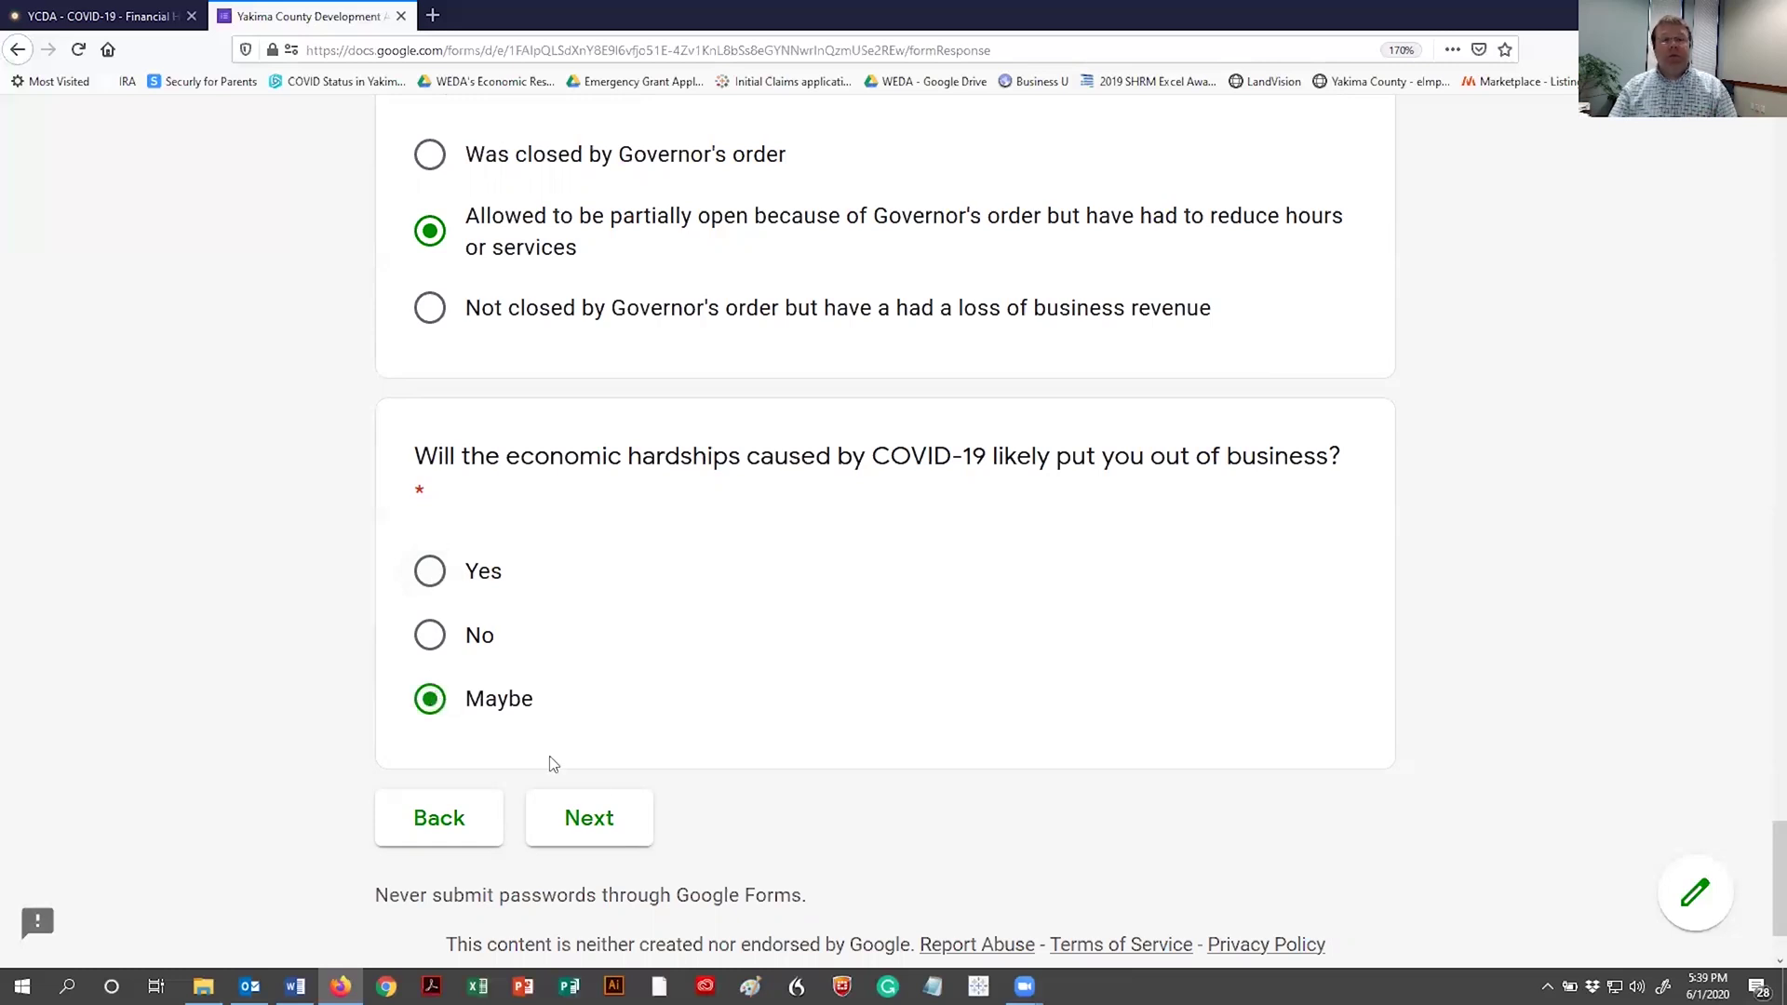
pyautogui.click(617, 815)
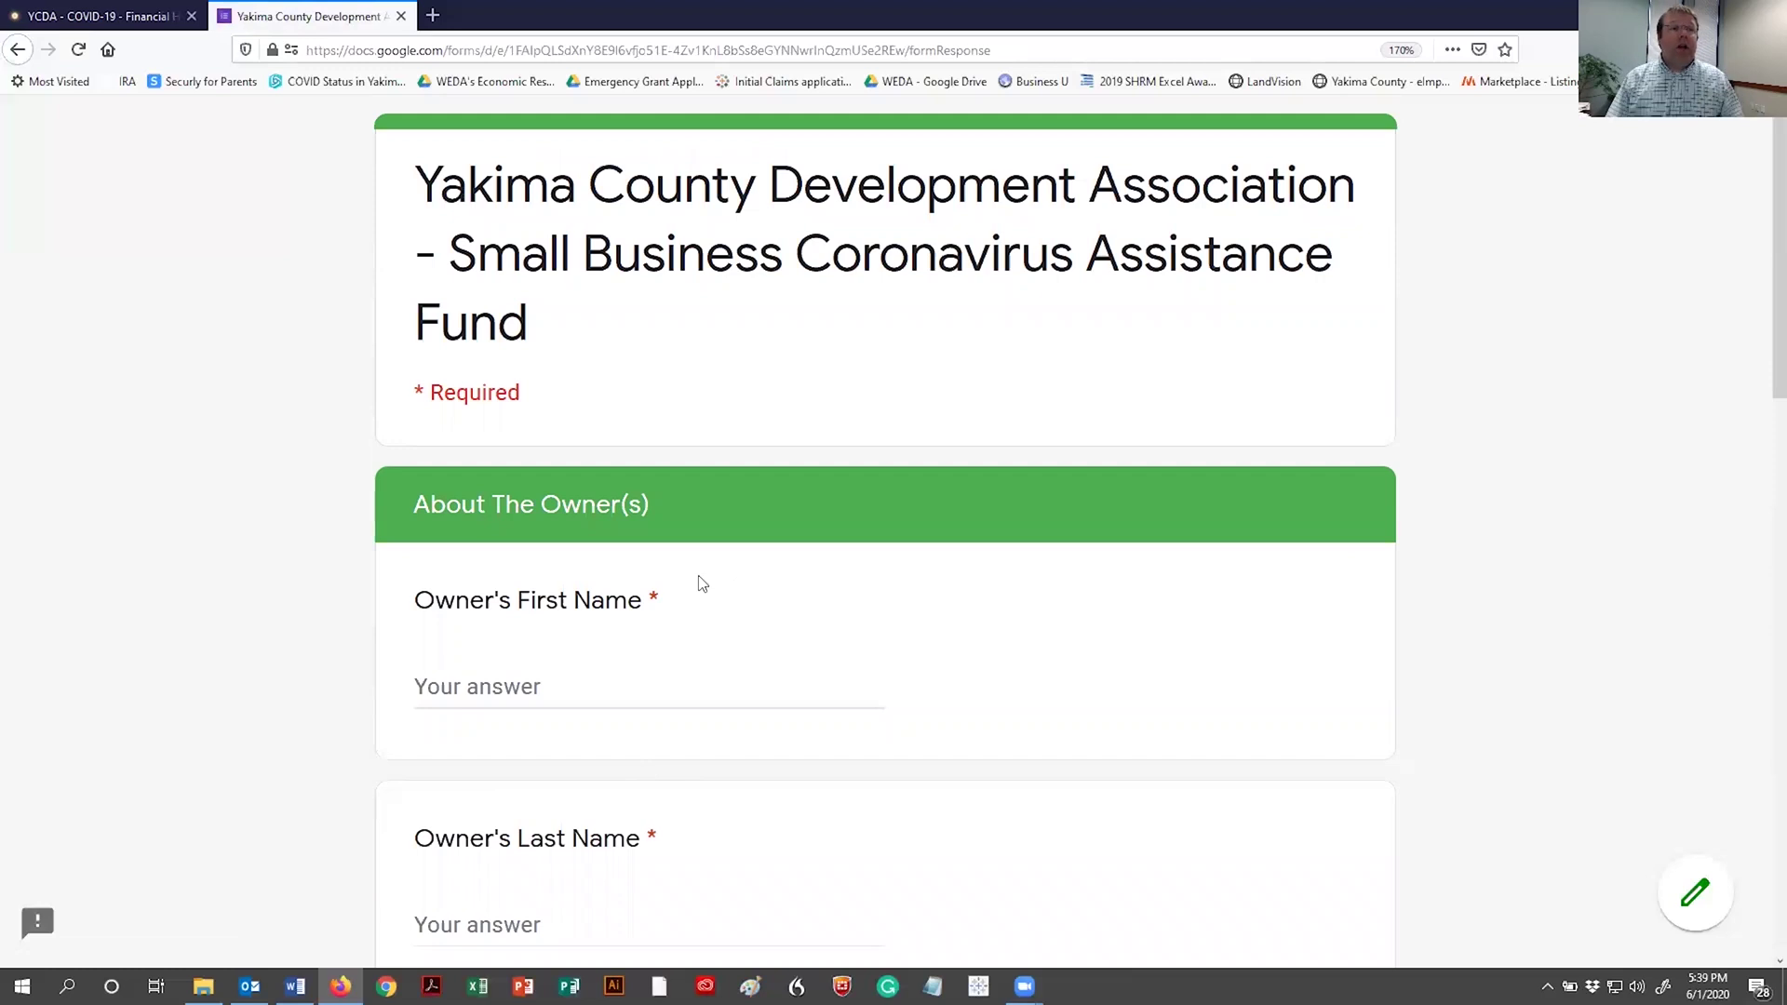
# Fill in the owner's first name and last name with the placeholder word "name"
pyautogui.scroll(-5, 694, 592)
pyautogui.click(512, 182)
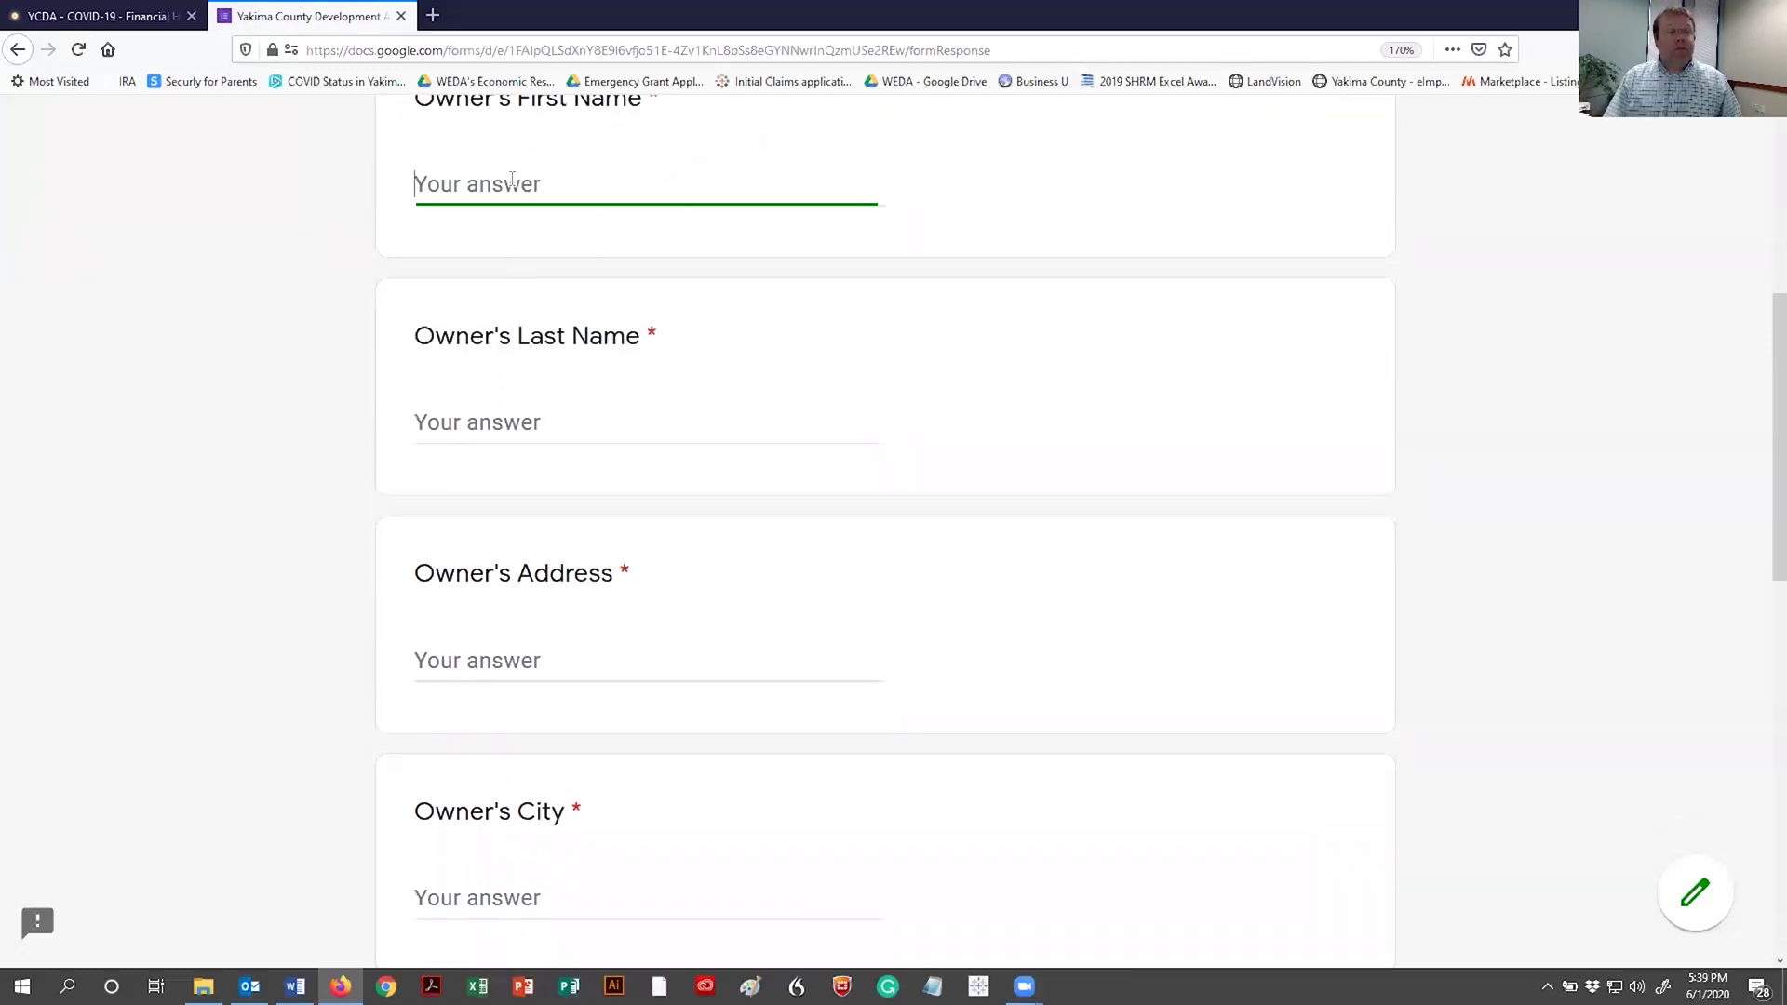
pyautogui.write('name')
pyautogui.click(503, 434)
pyautogui.write('name')
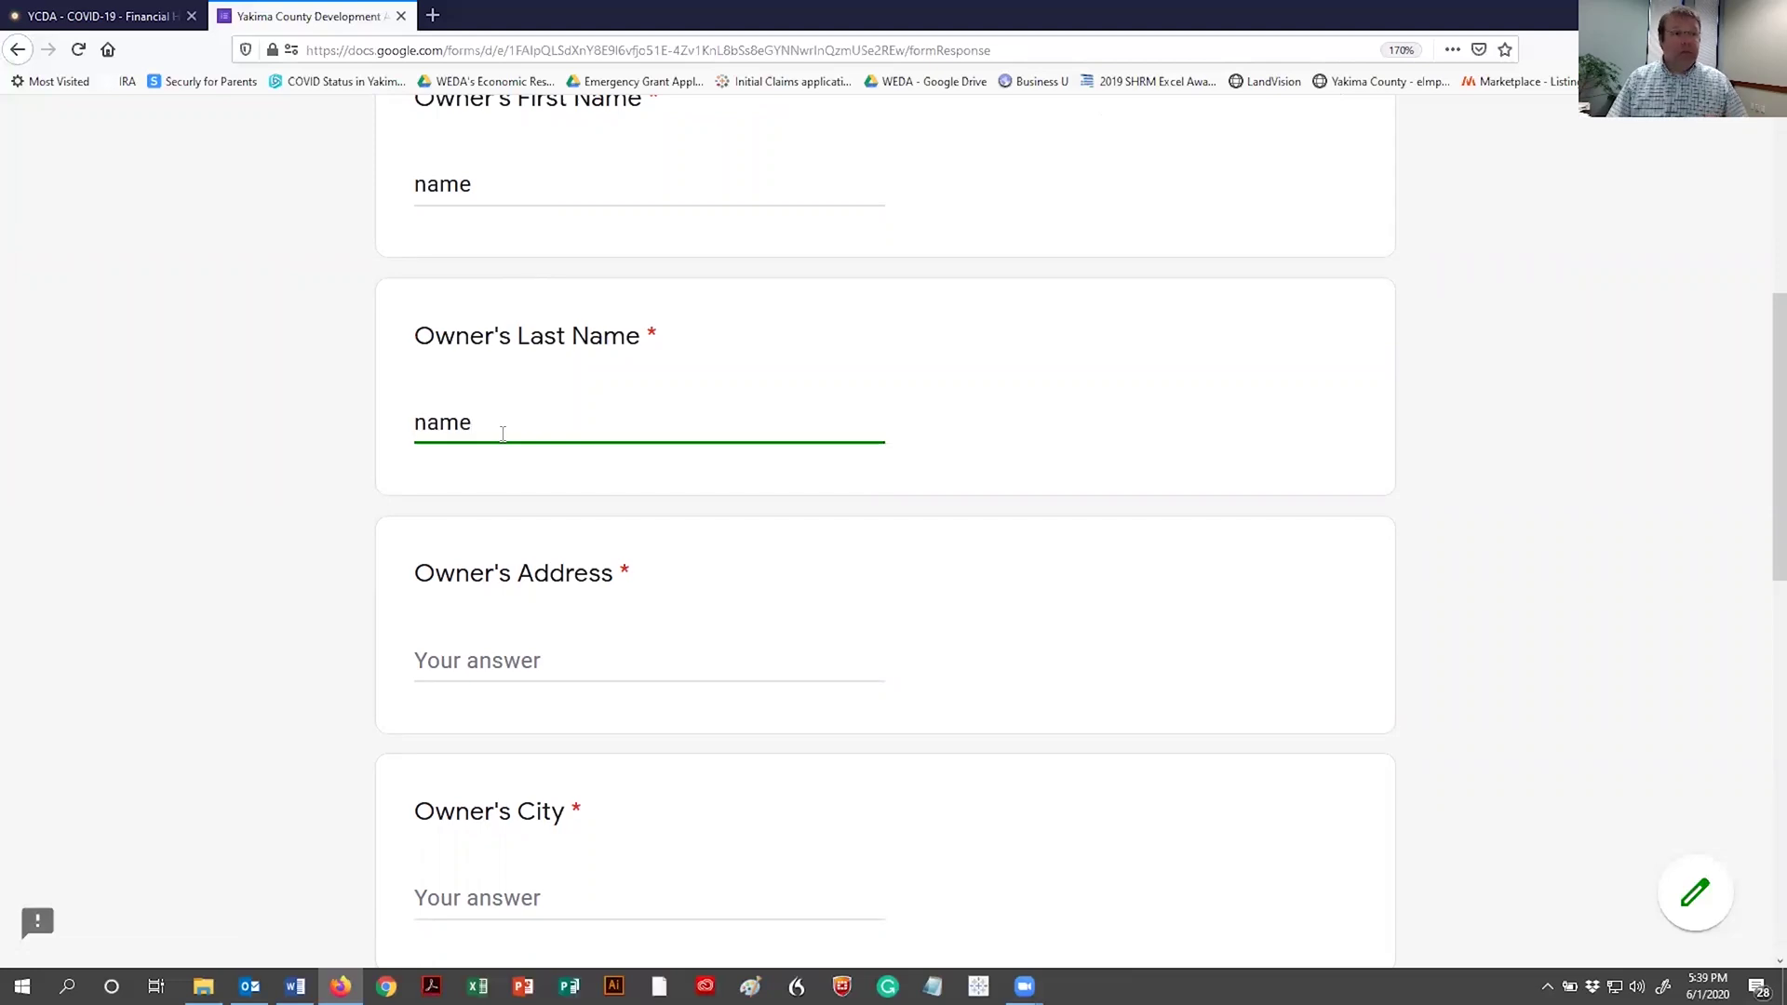
# Fill in the owner's address, city and zip code with placeholder numbers
pyautogui.scroll(-3, 503, 434)
pyautogui.click(498, 328)
pyautogui.write('111')
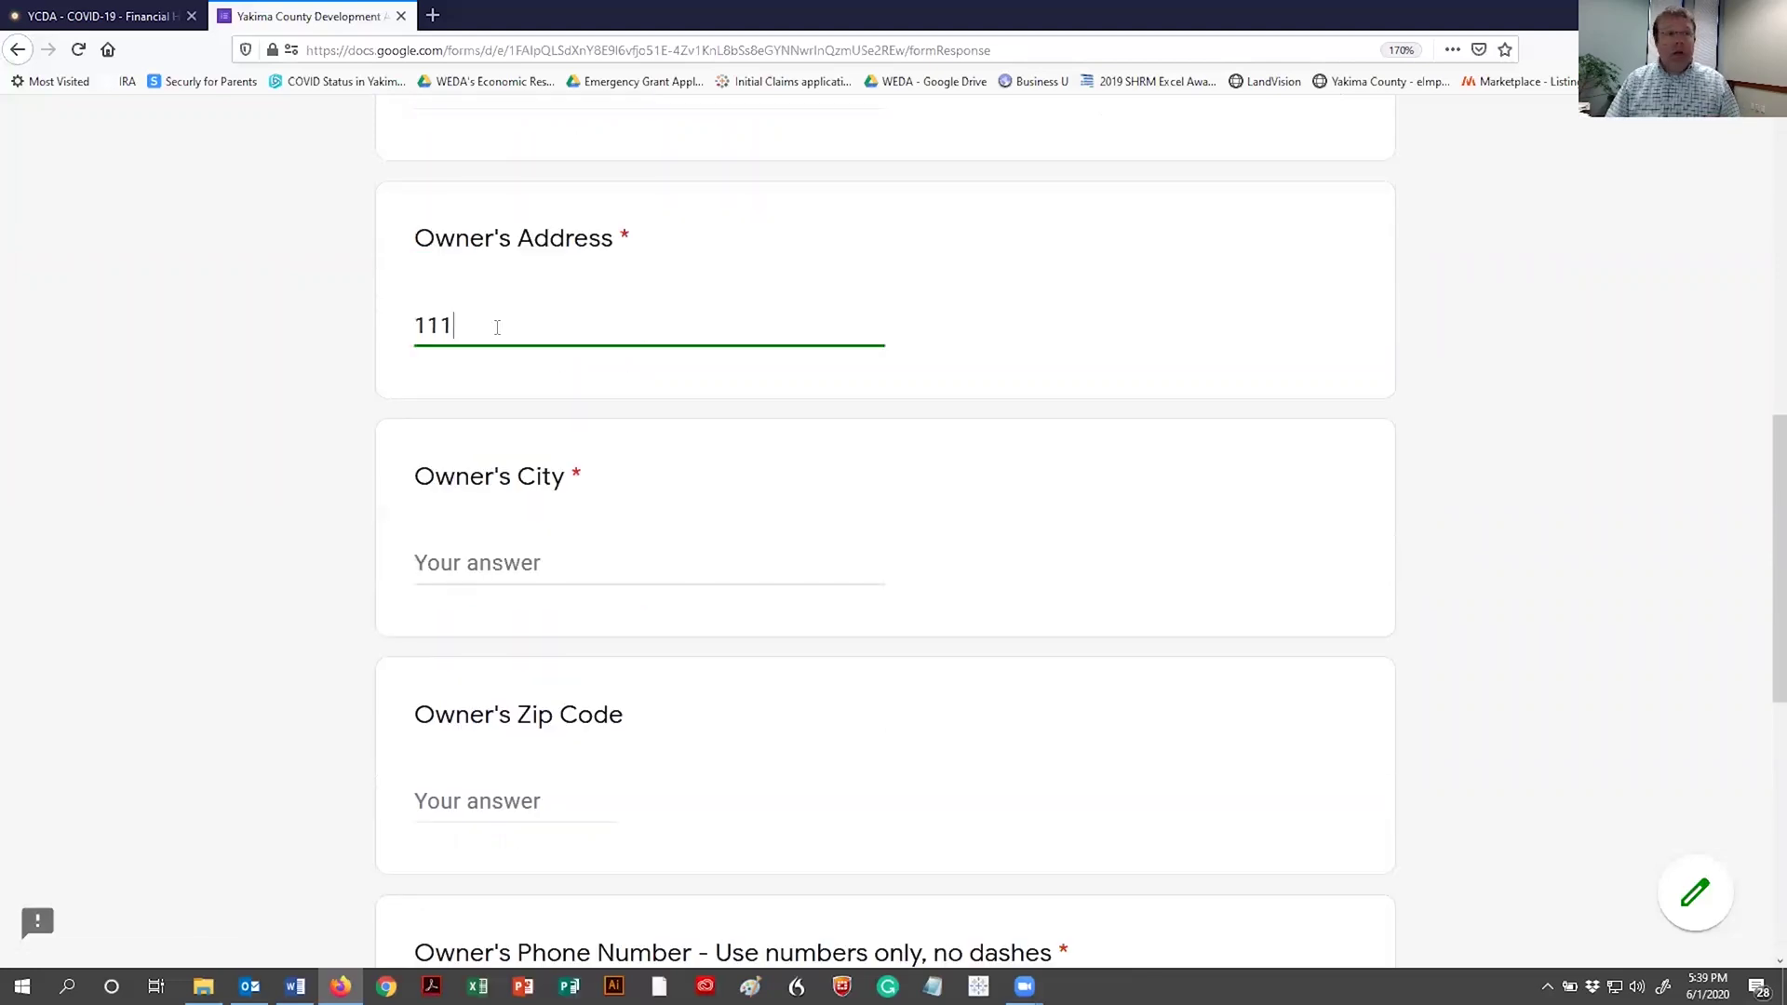
pyautogui.click(485, 551)
pyautogui.write('111')
pyautogui.click(448, 833)
pyautogui.write('111')
# Enter a placeholder owner's phone number, leave the other owners' names blank, and continue to the employees section
pyautogui.scroll(-5, 469, 801)
pyautogui.click(490, 545)
pyautogui.write('111')
pyautogui.scroll(-3, 494, 616)
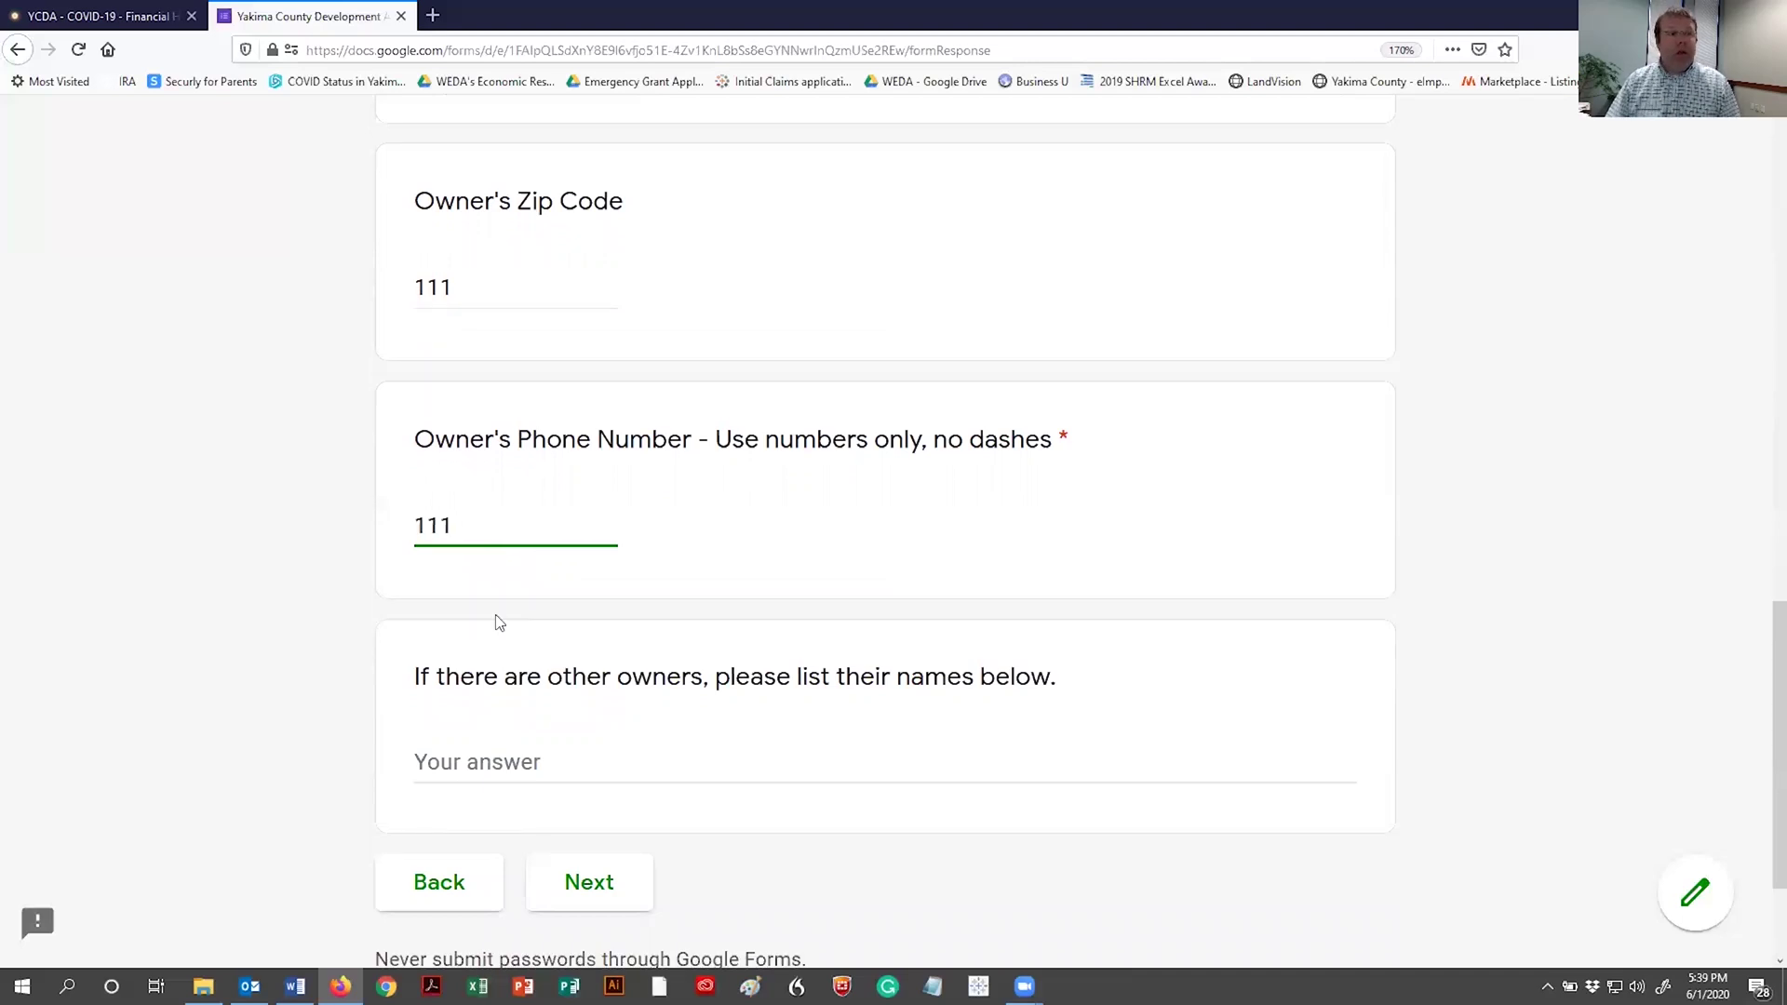
pyautogui.click(476, 597)
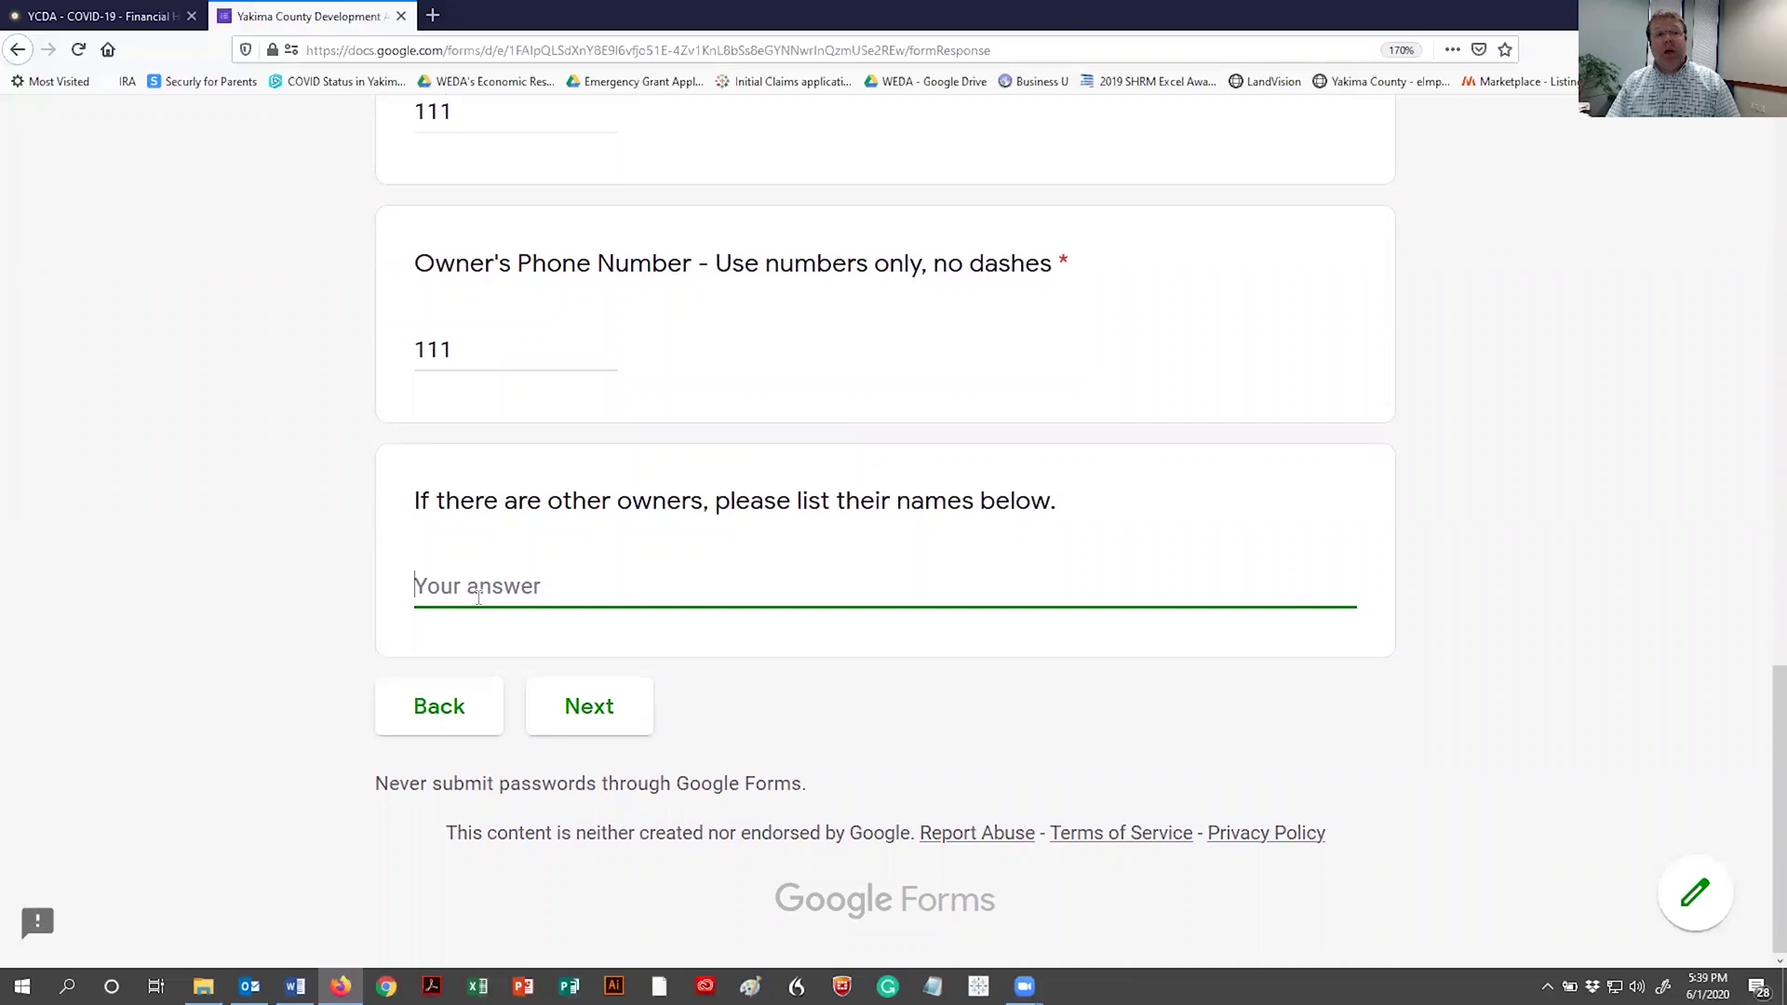
pyautogui.click(581, 703)
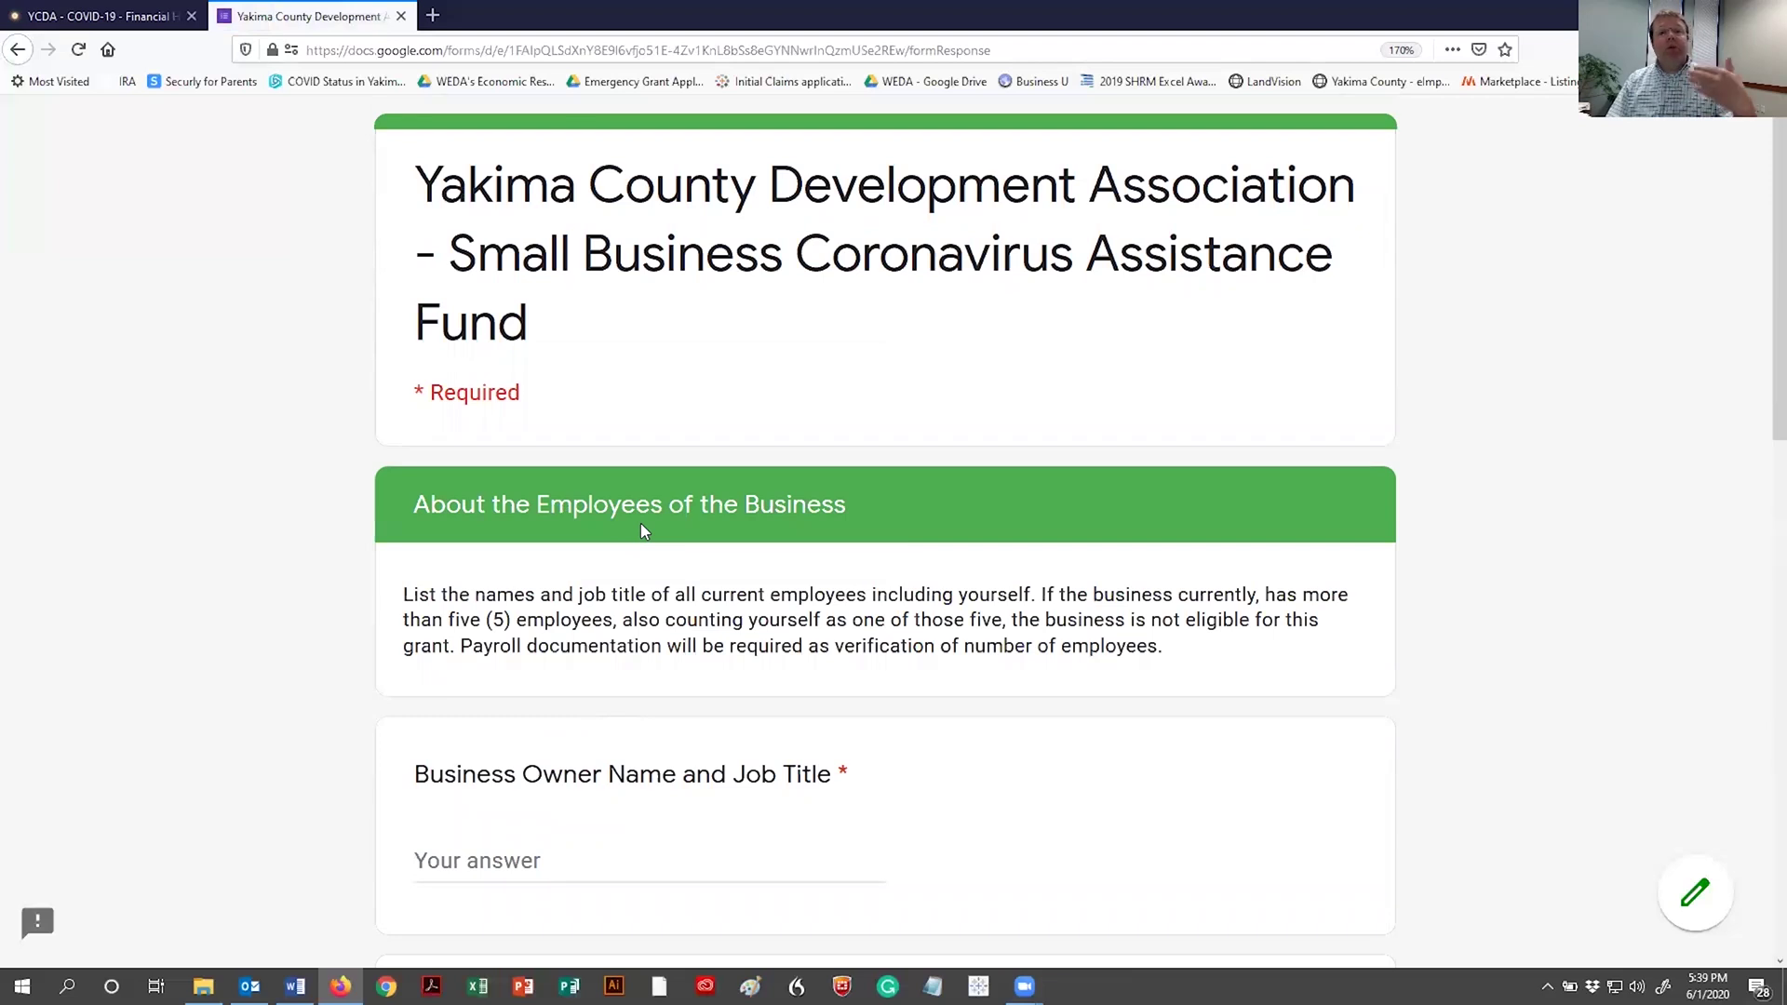
# Enter "Owner CEO" as the business owner's name and job title
pyautogui.scroll(-2, 641, 523)
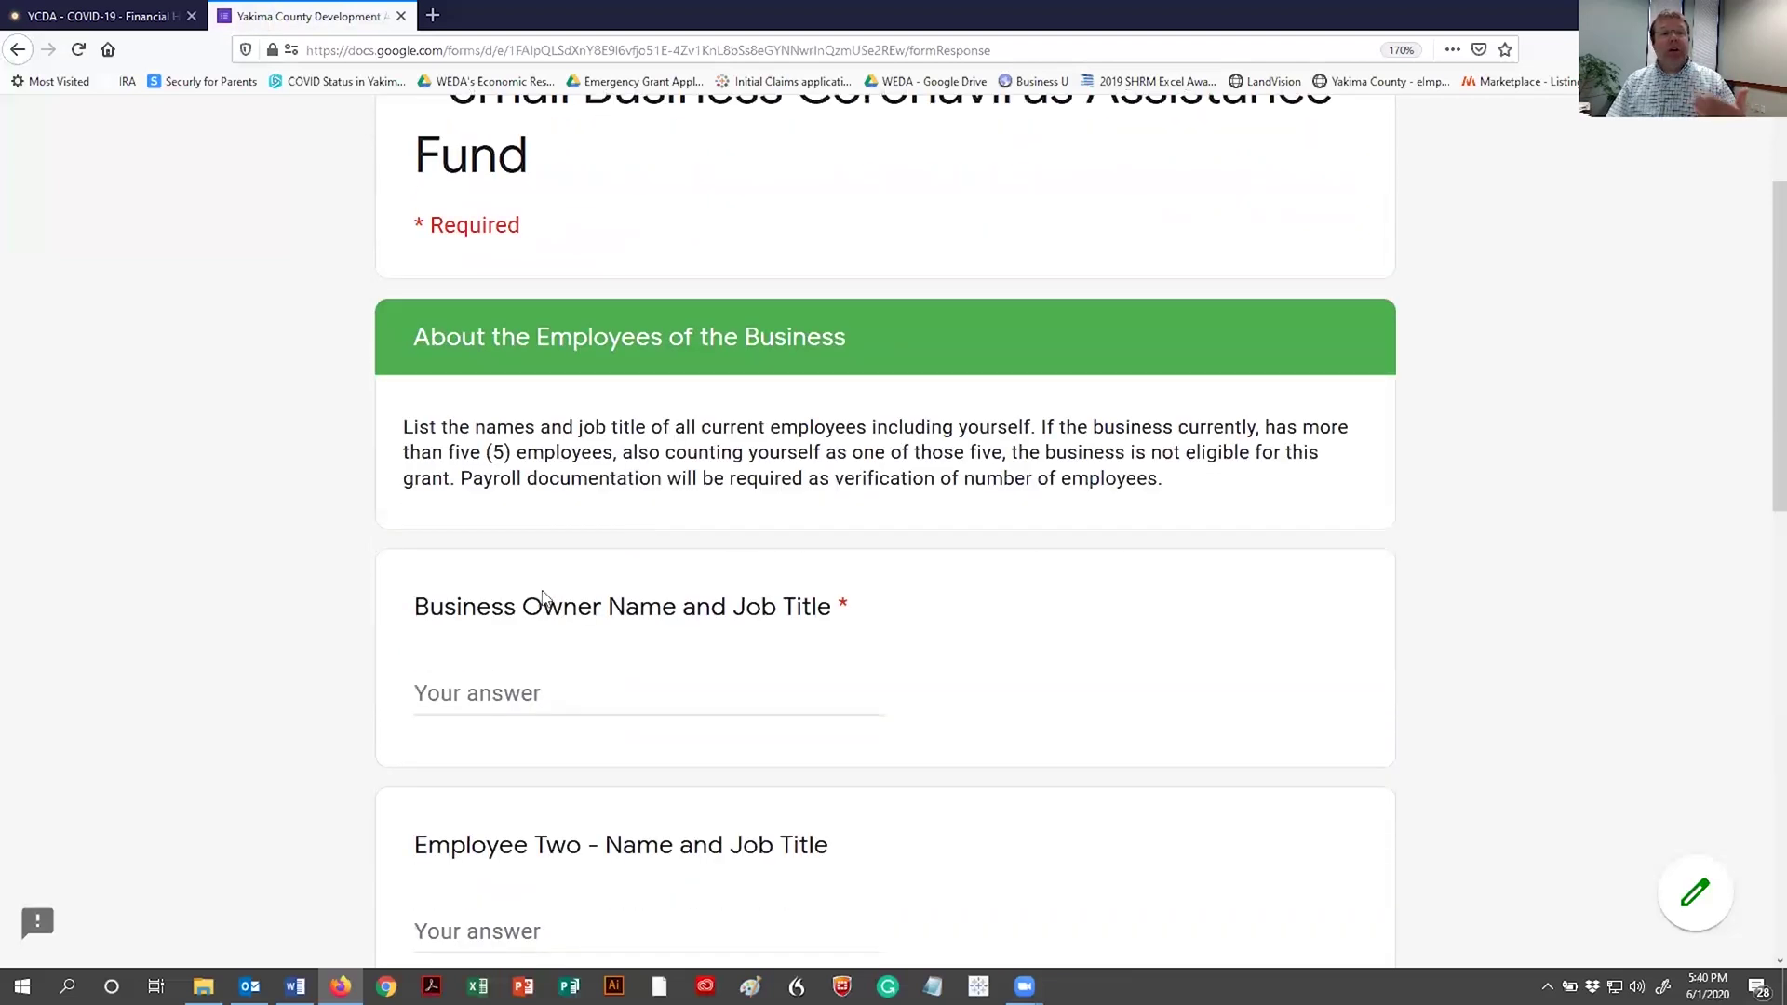
pyautogui.click(504, 692)
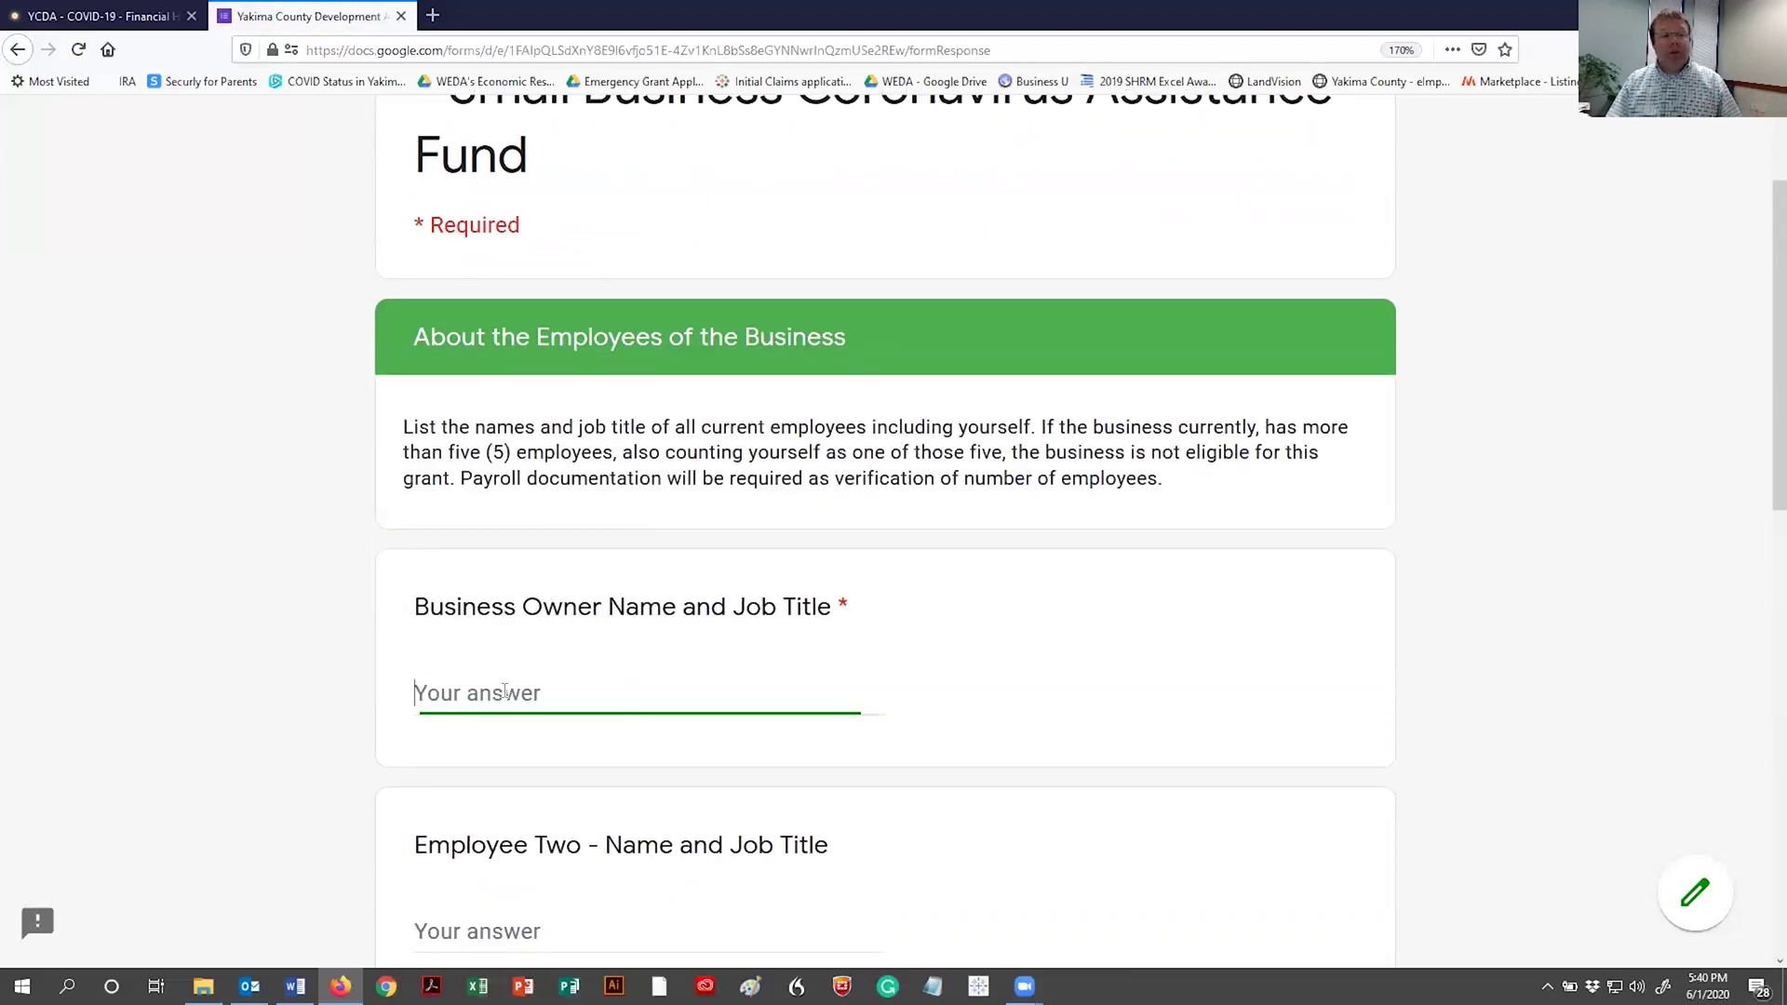
pyautogui.write('Owner ')
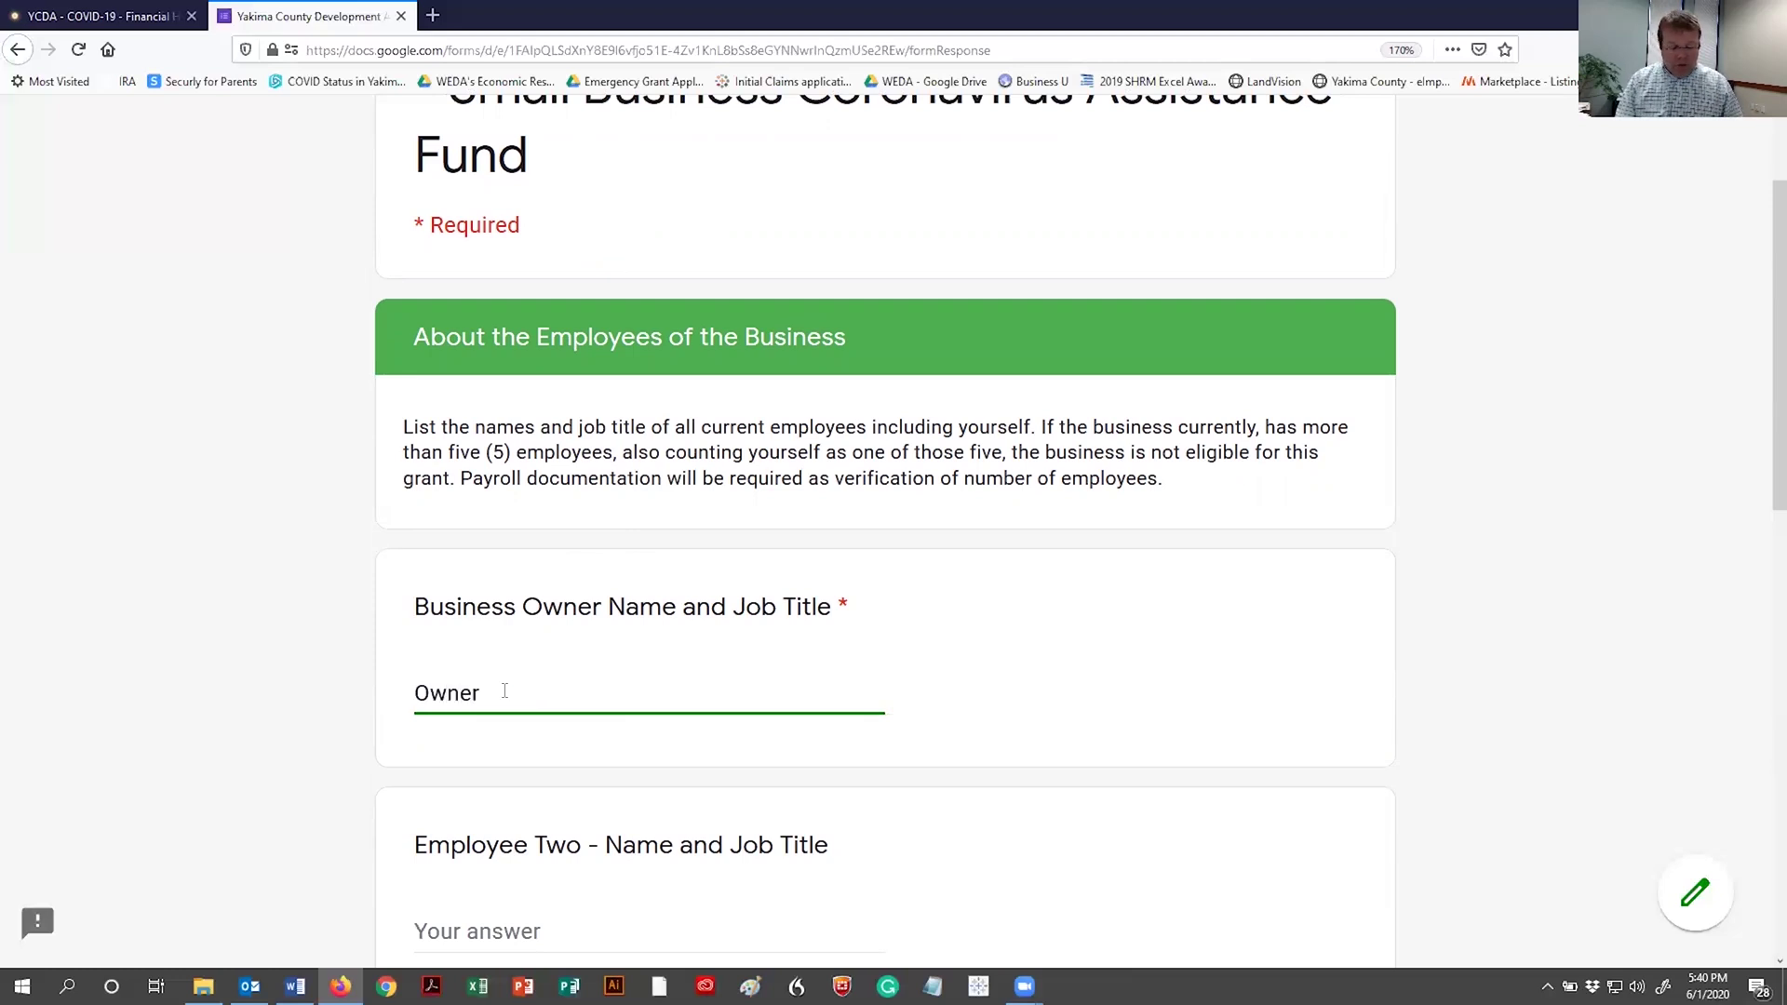
pyautogui.write('CEO')
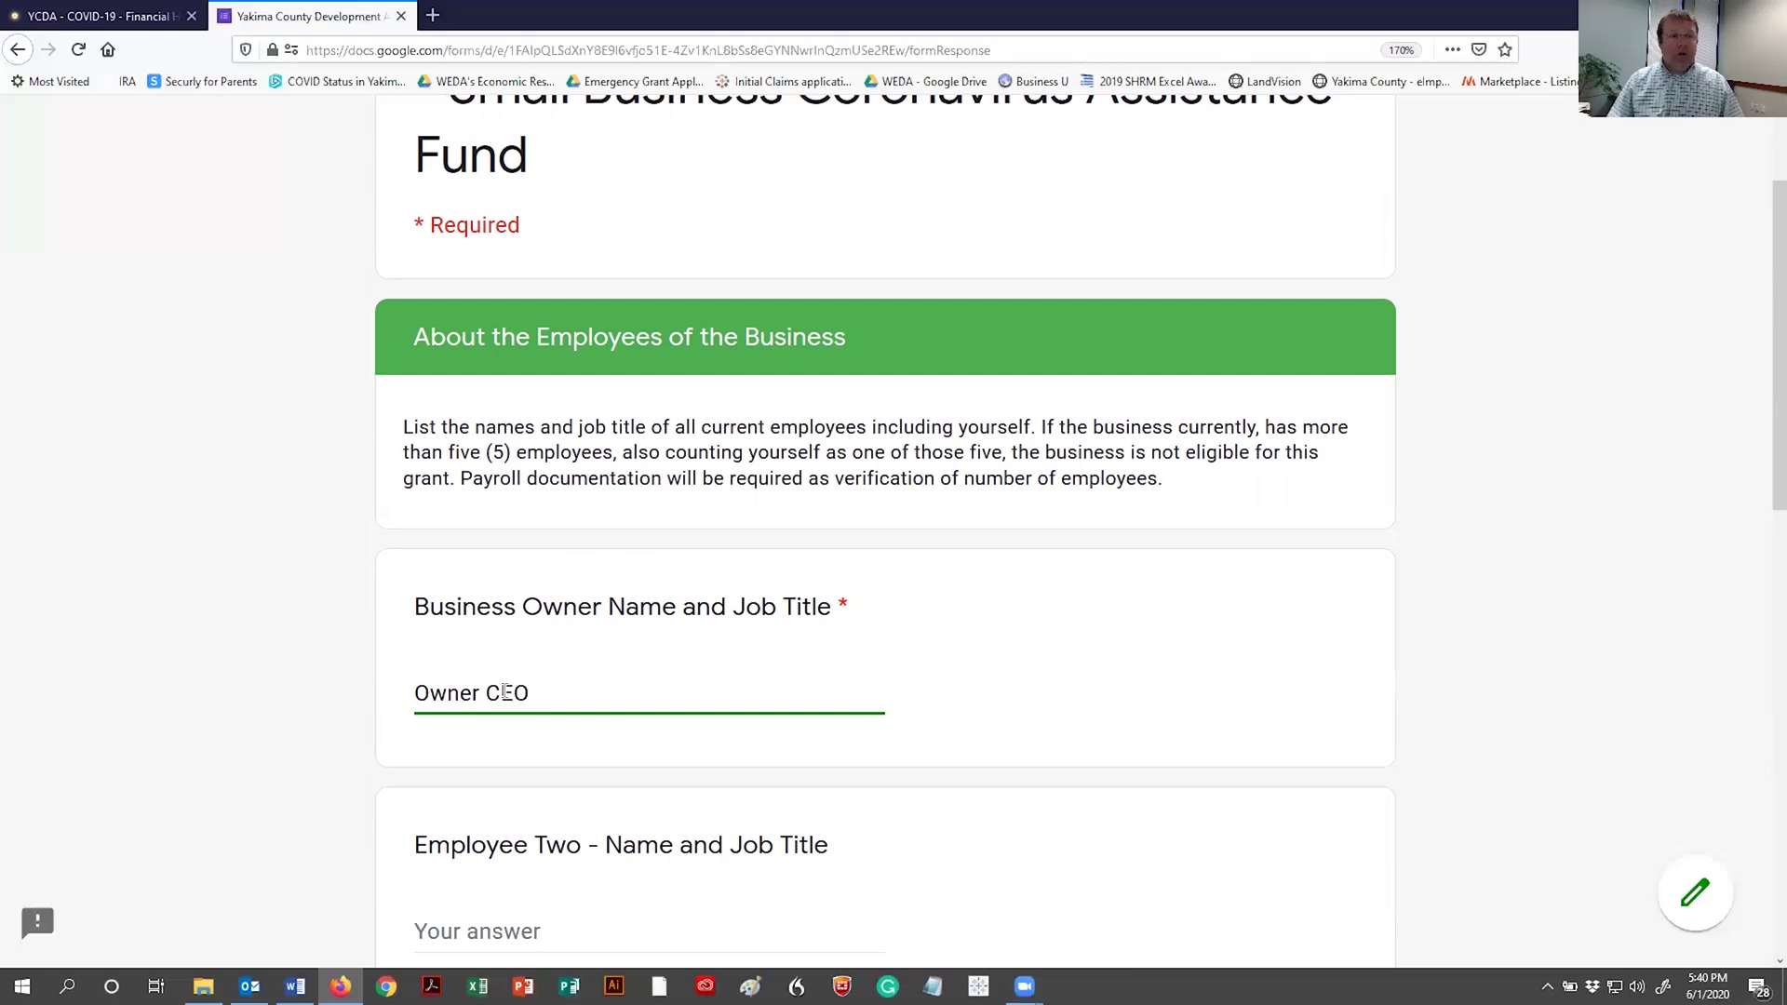
# Enter "Two Cook" for Employee Two and "Three Server" for Employee Three as their names and job titles
pyautogui.scroll(-4, 504, 692)
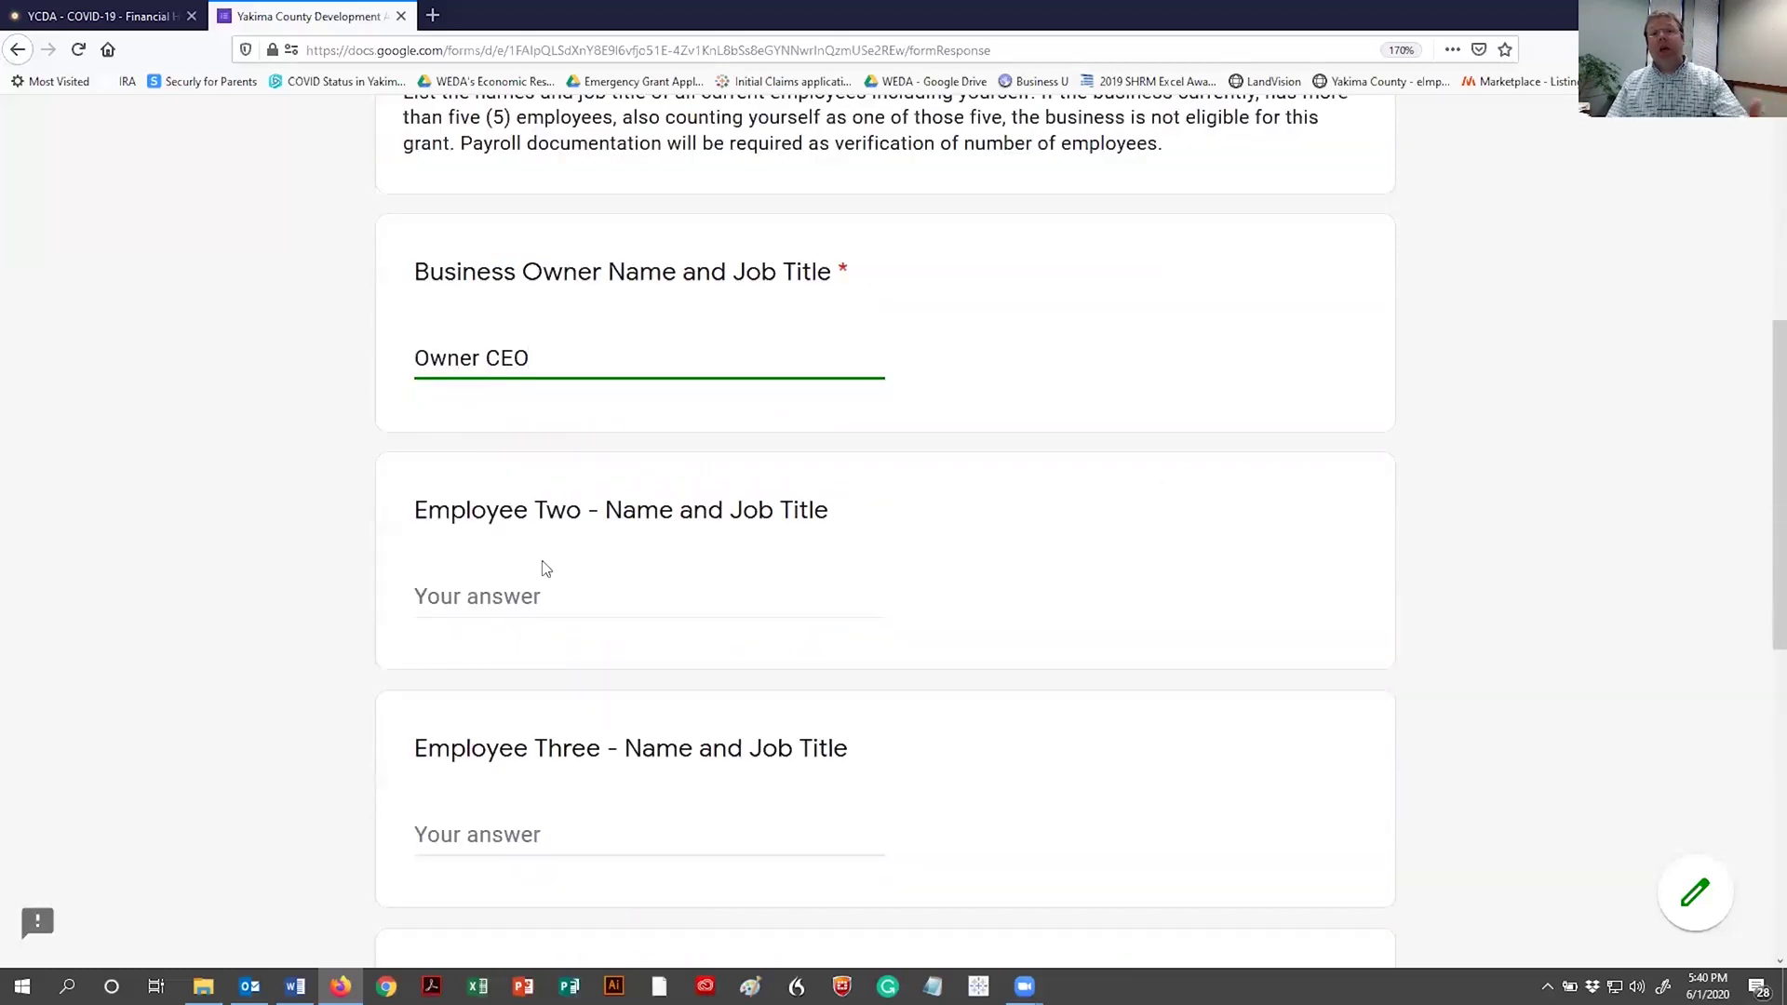
pyautogui.click(522, 594)
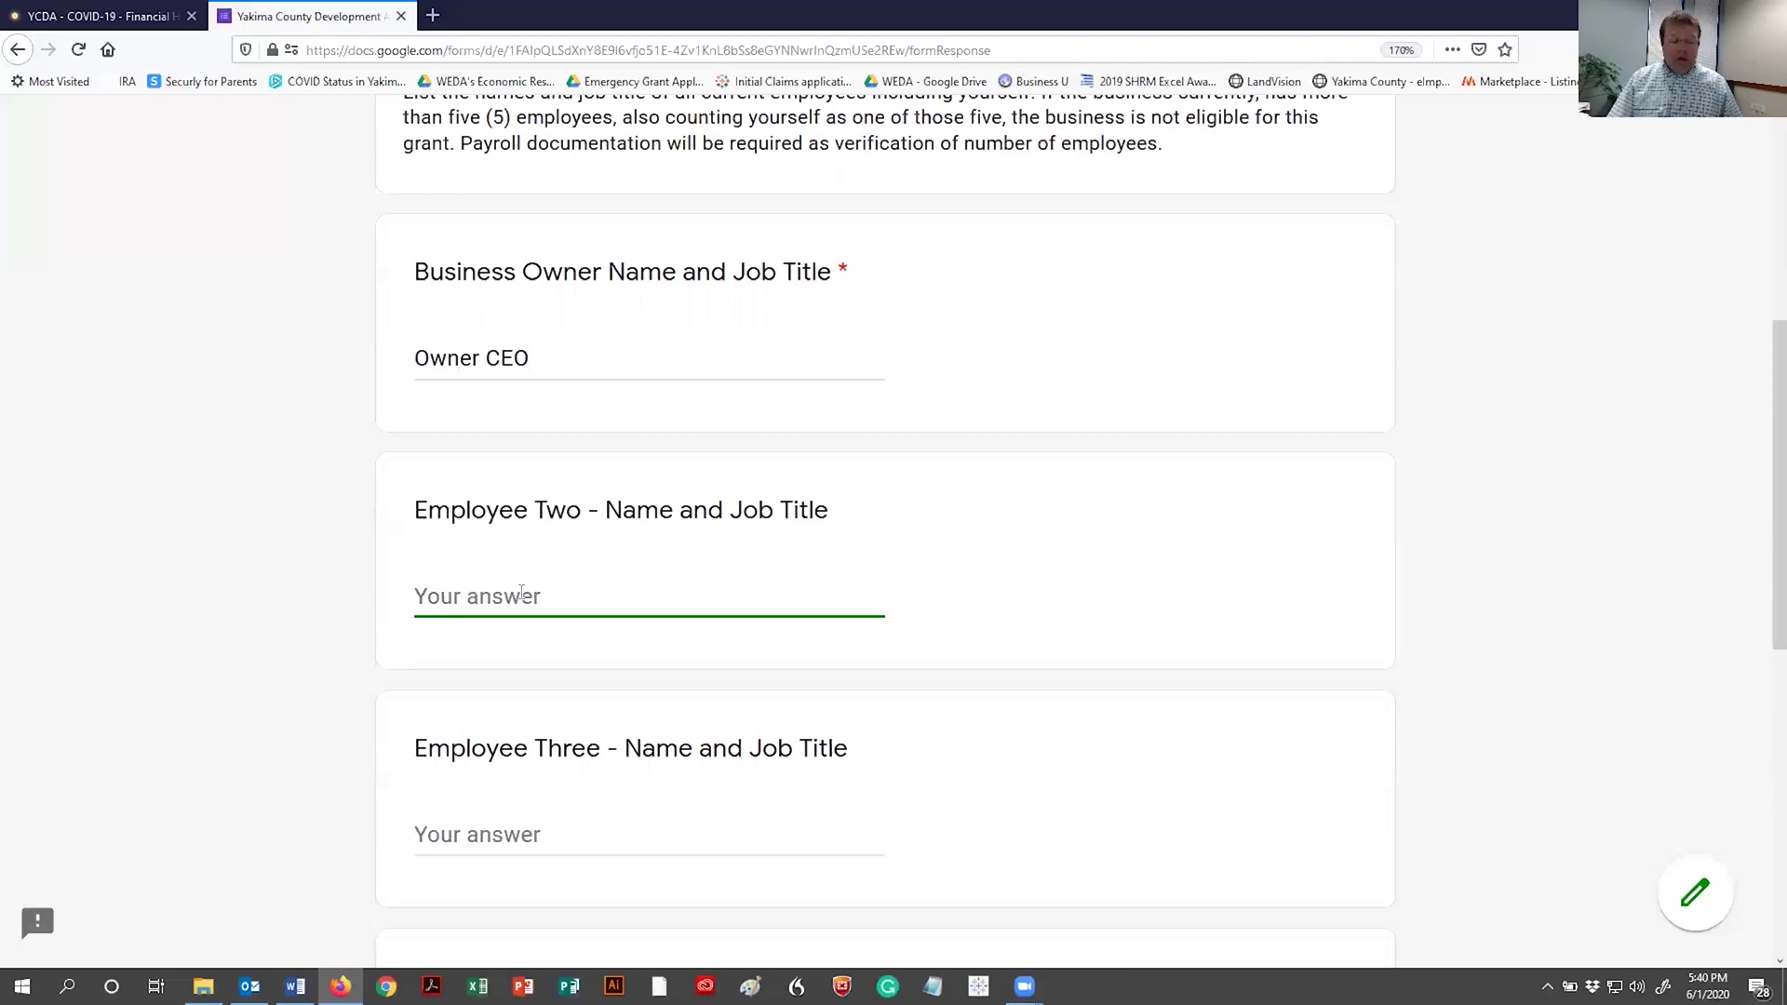
pyautogui.write('Two')
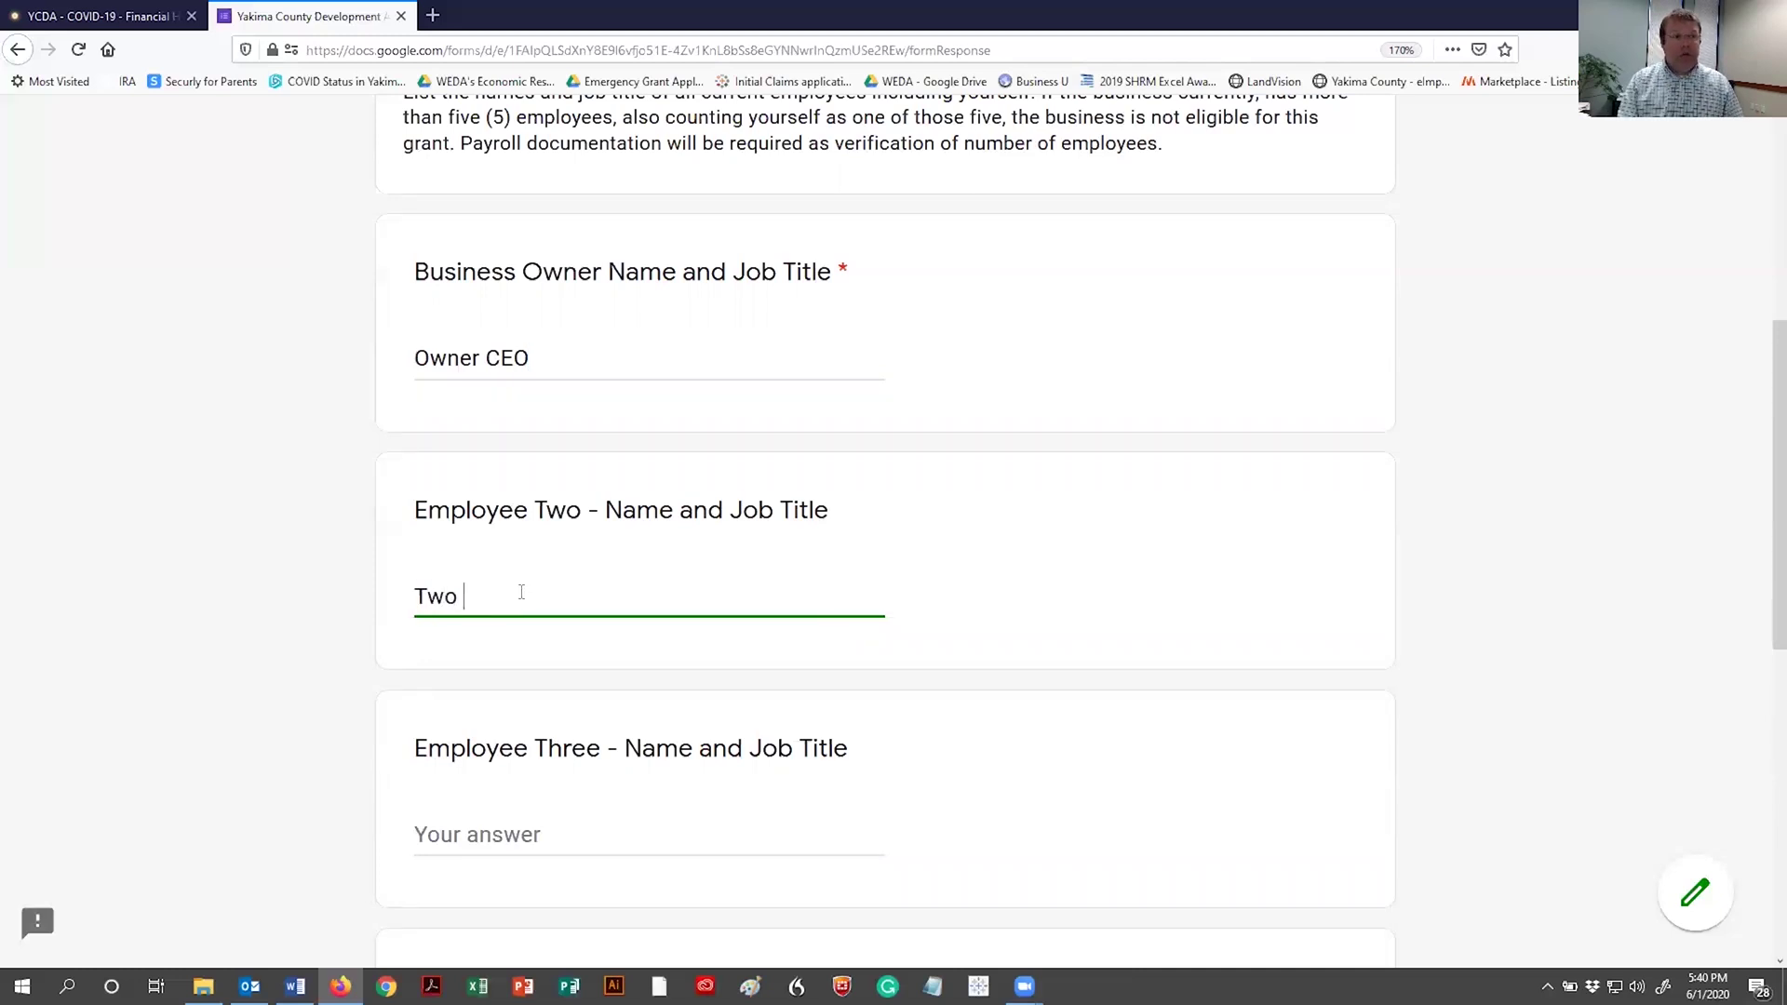
pyautogui.write(' Cook')
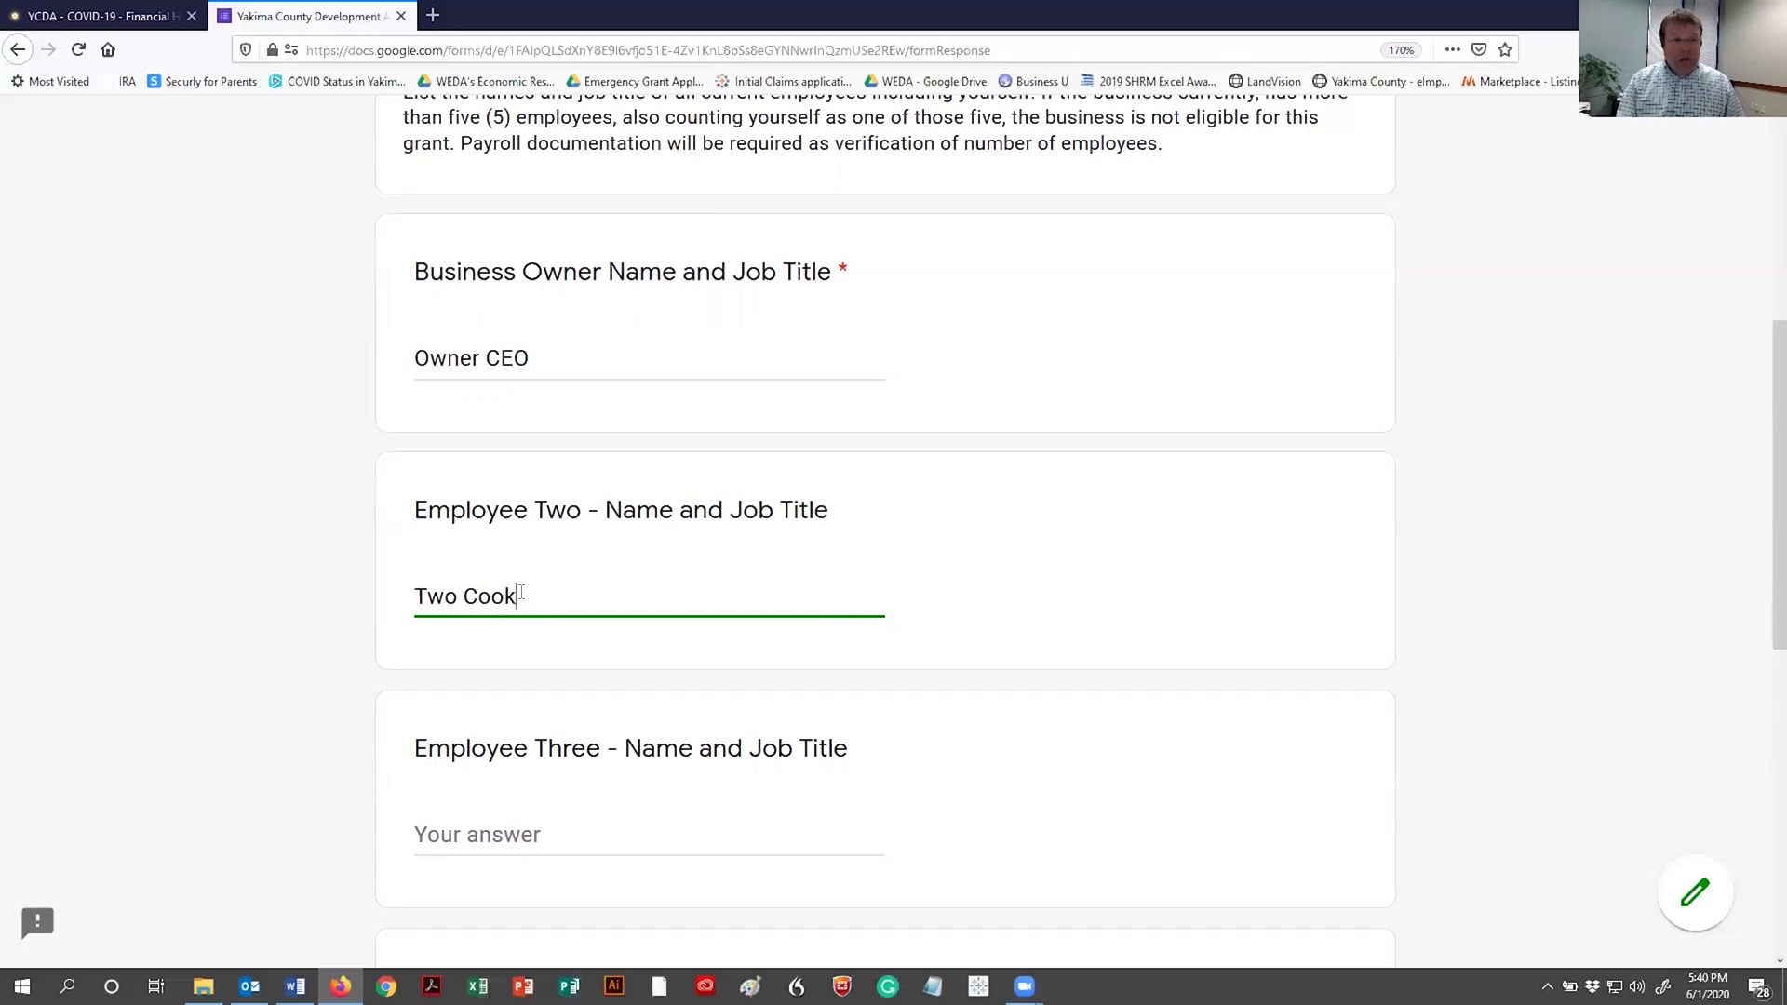
pyautogui.click(499, 847)
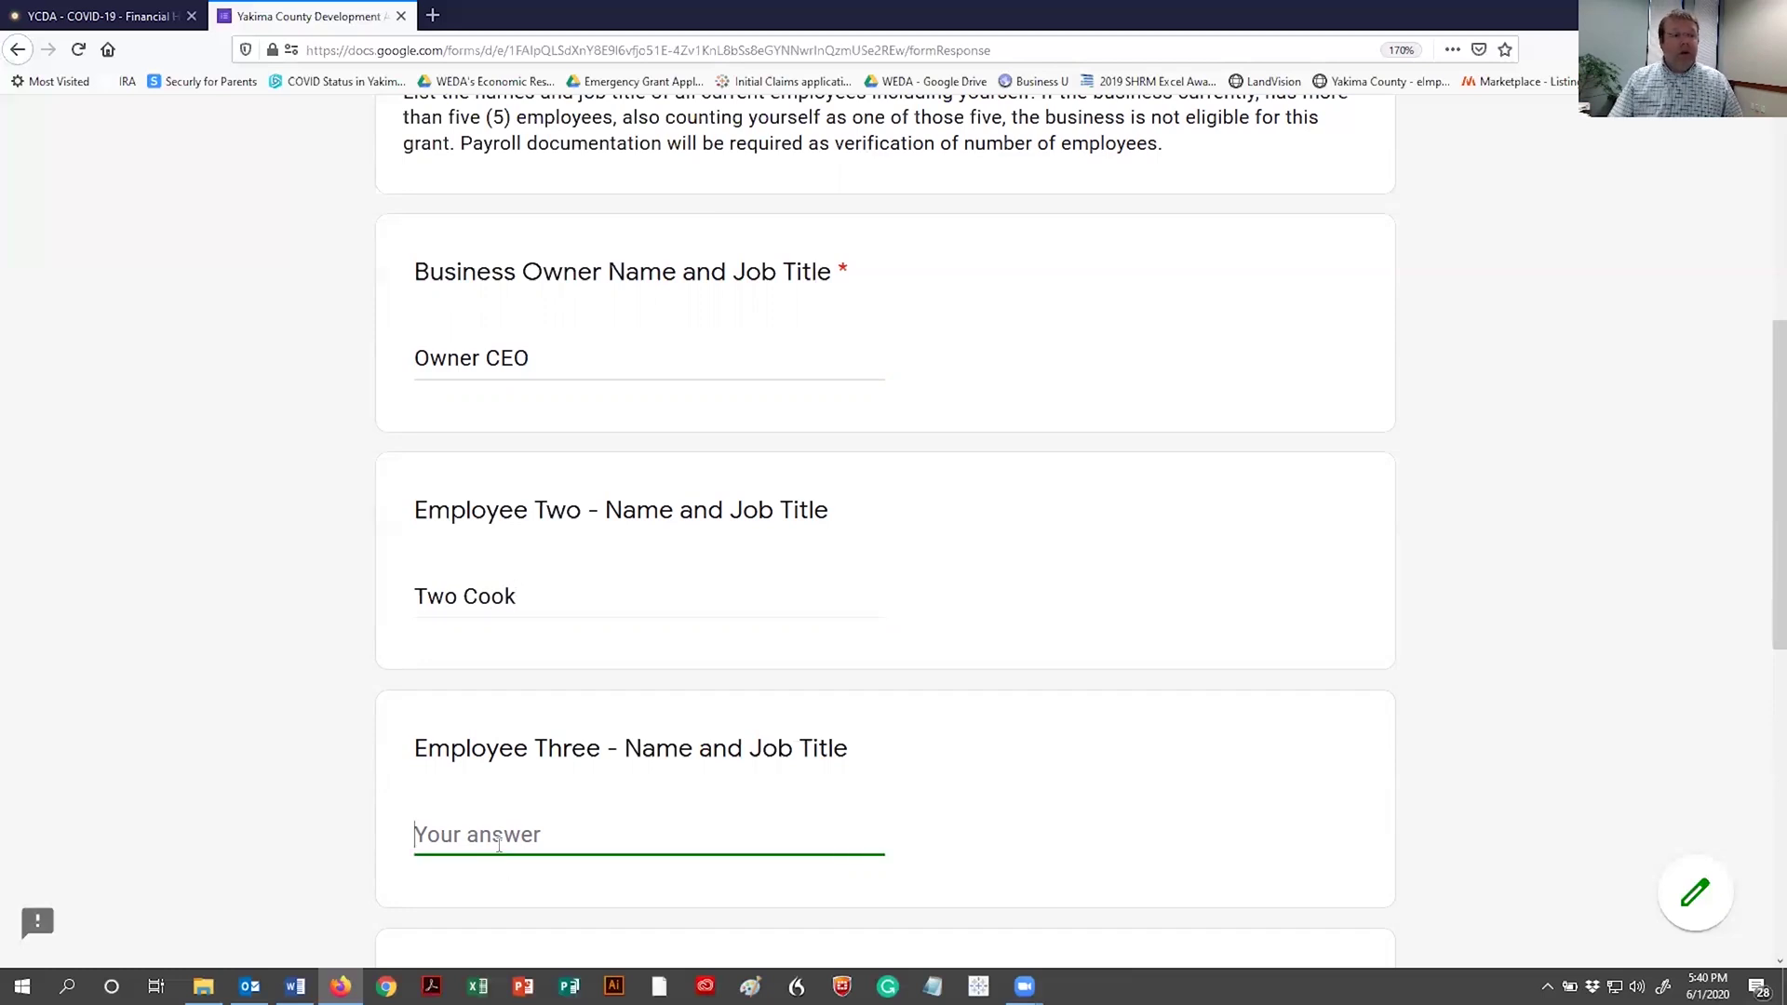
pyautogui.write('T')
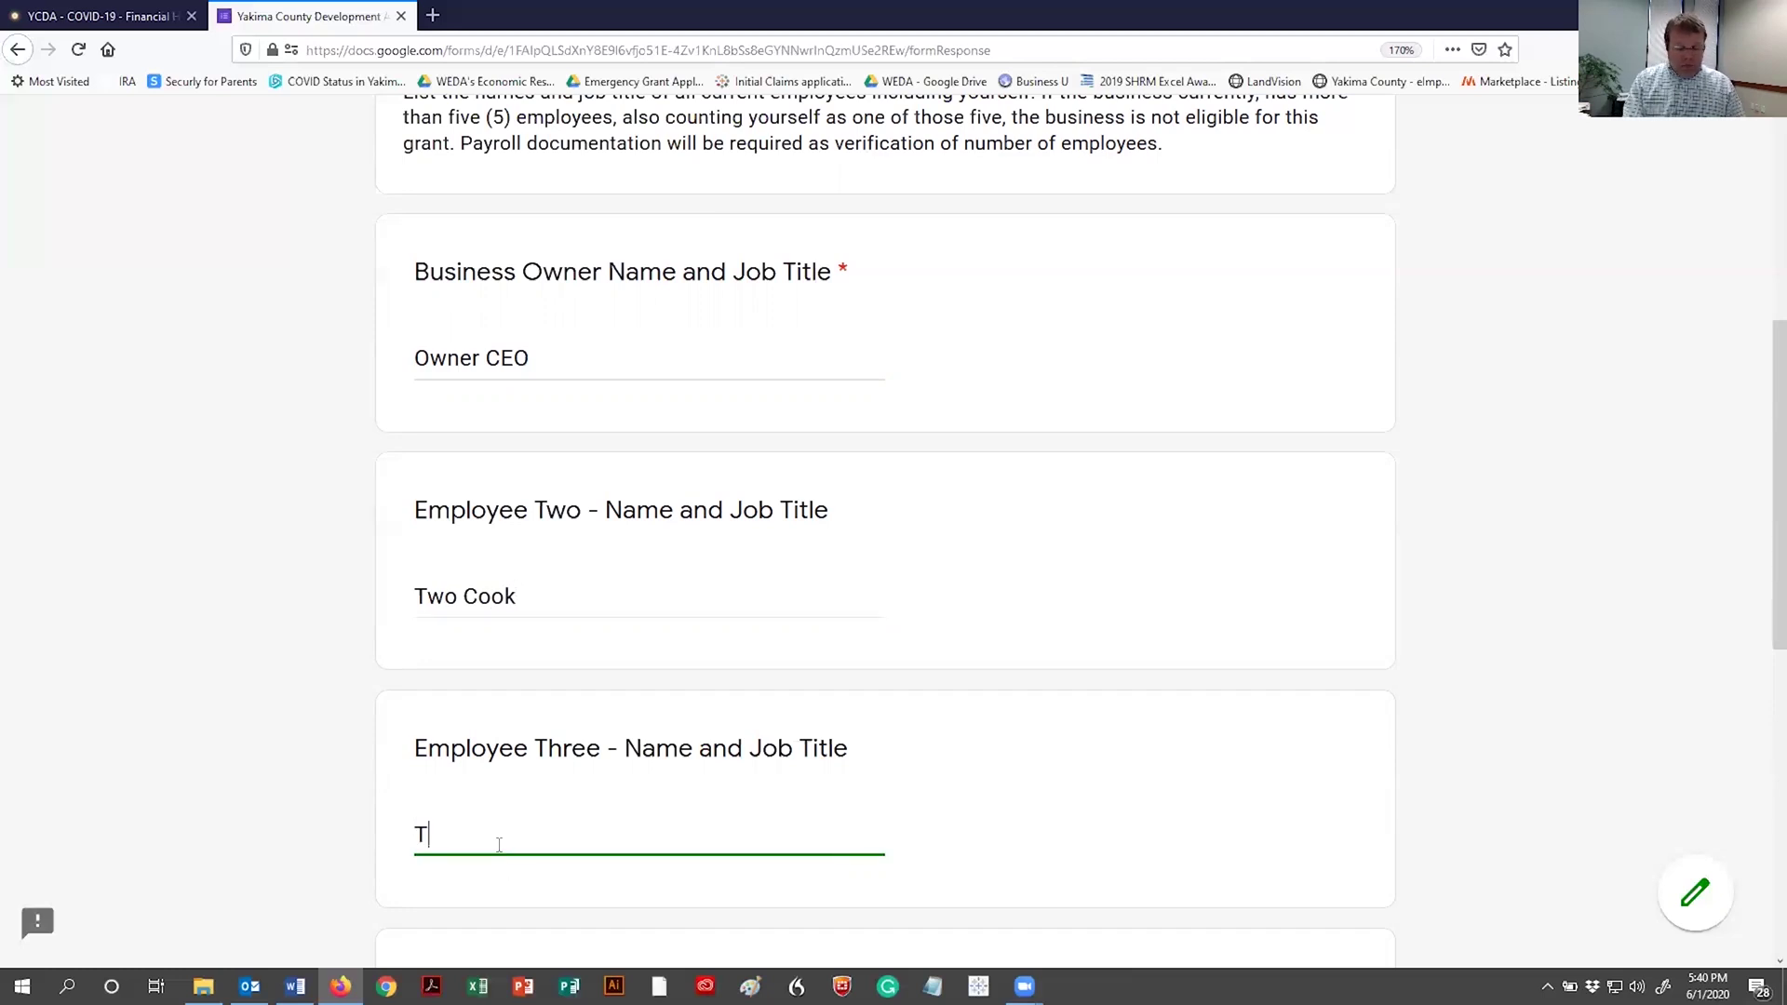
pyautogui.write('hree Server')
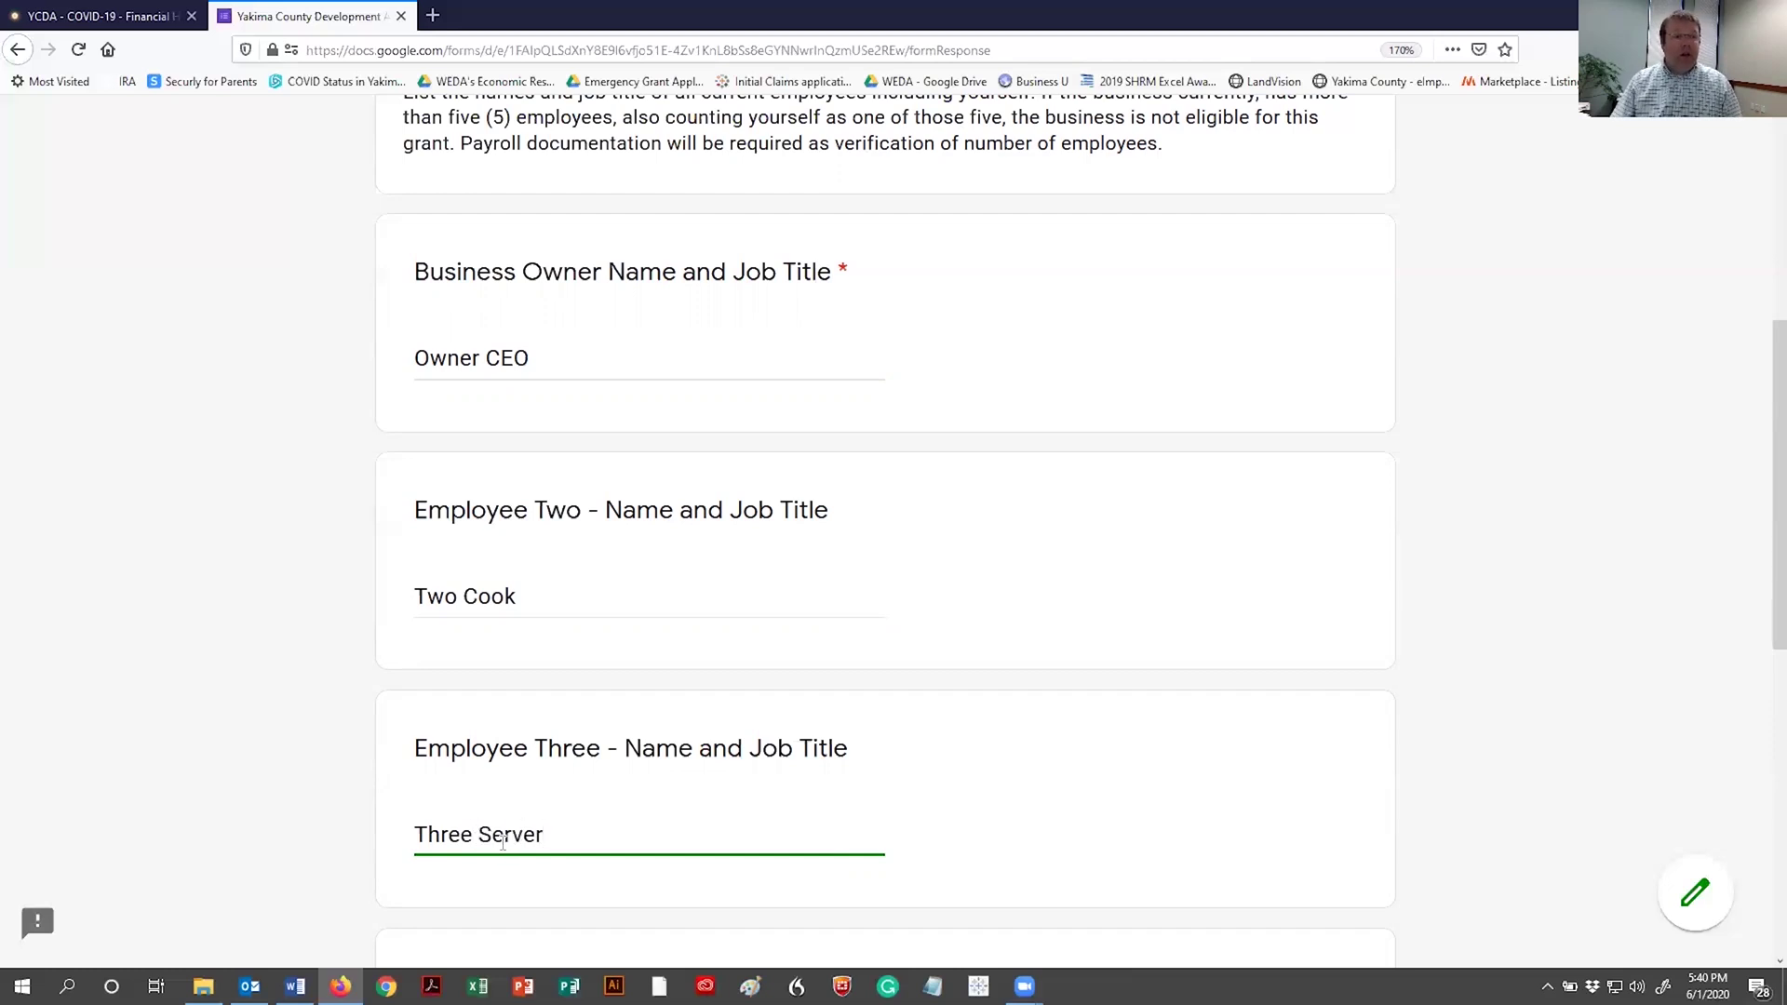
# Leave Employee Four and Employee Five blank and continue to the Financial Relief Aid section
pyautogui.scroll(-4, 544, 718)
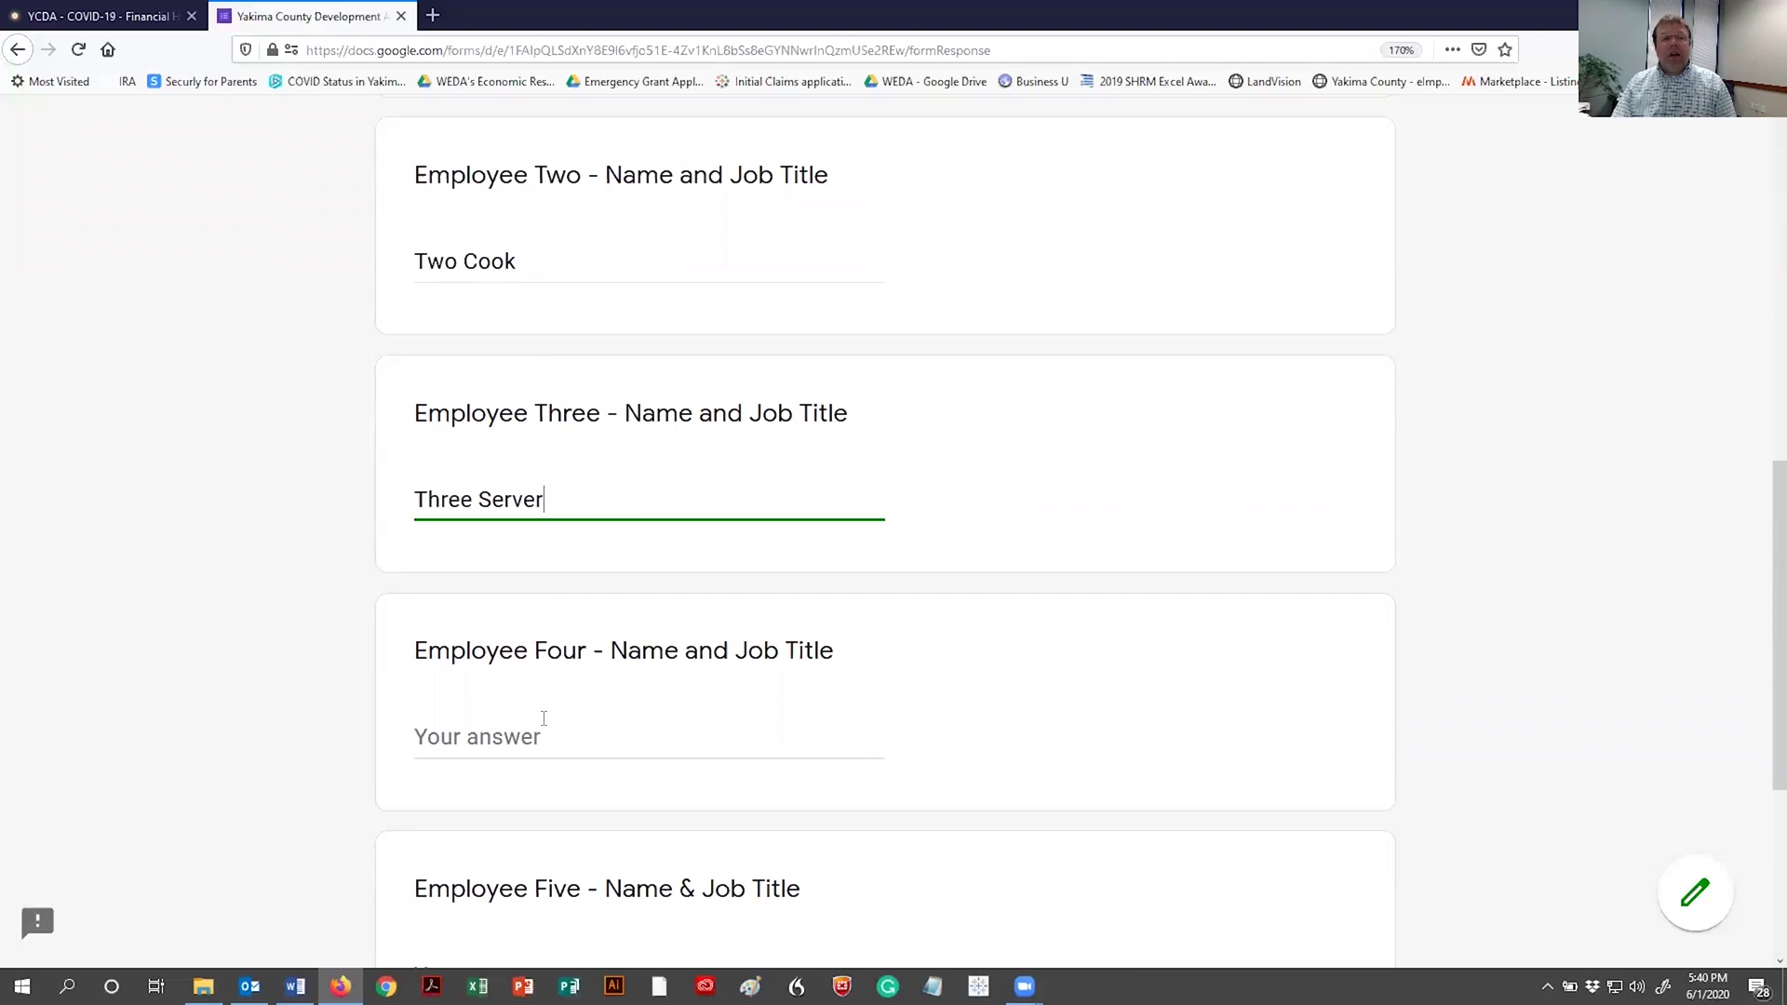
pyautogui.scroll(-5, 544, 718)
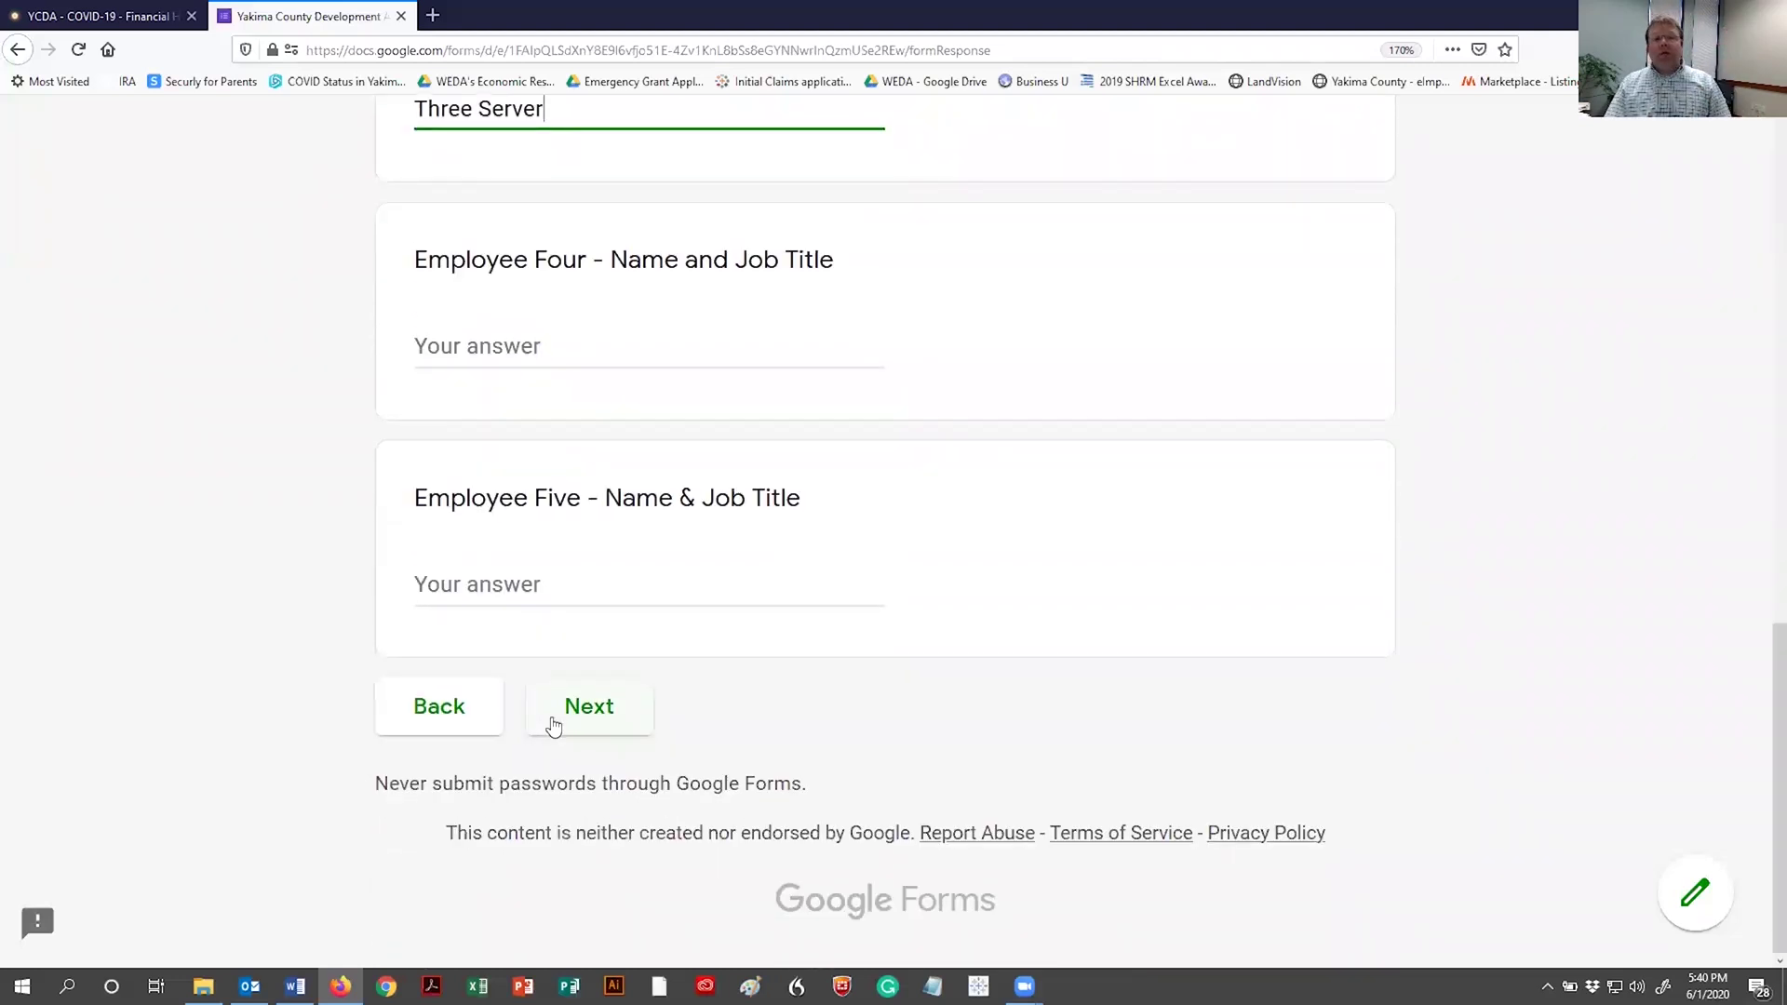
pyautogui.scroll(3, 573, 402)
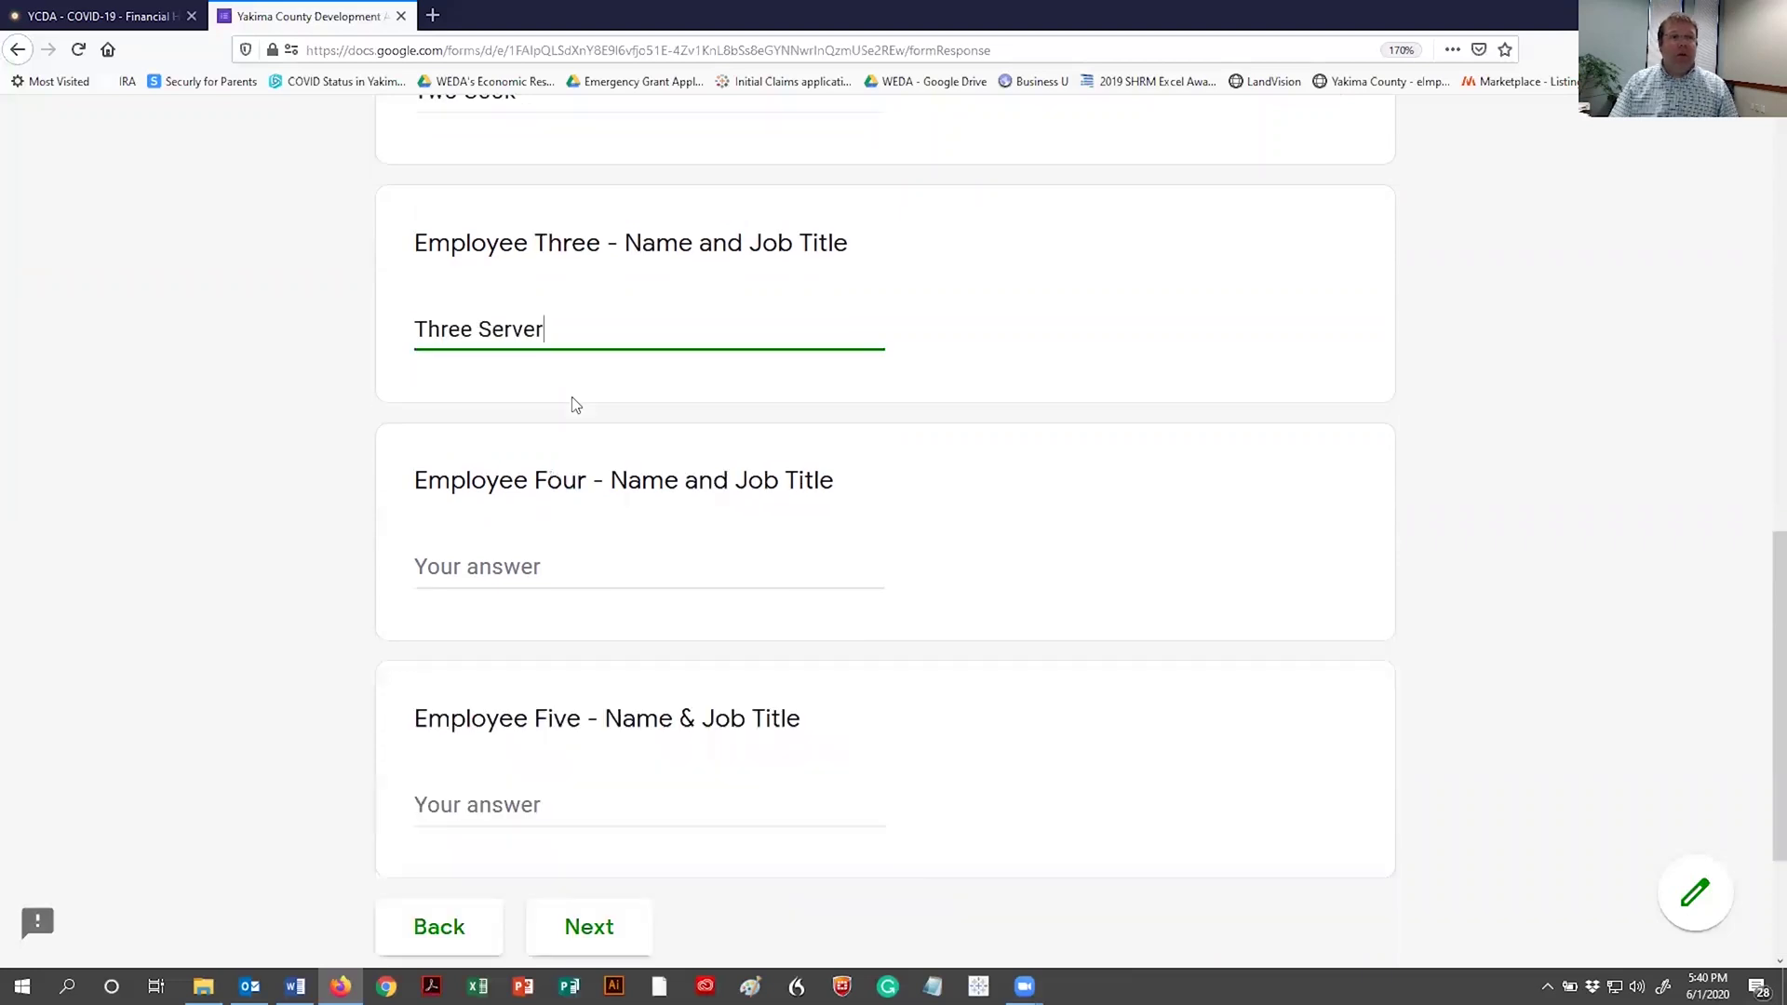
pyautogui.scroll(4, 573, 402)
pyautogui.scroll(-2, 583, 583)
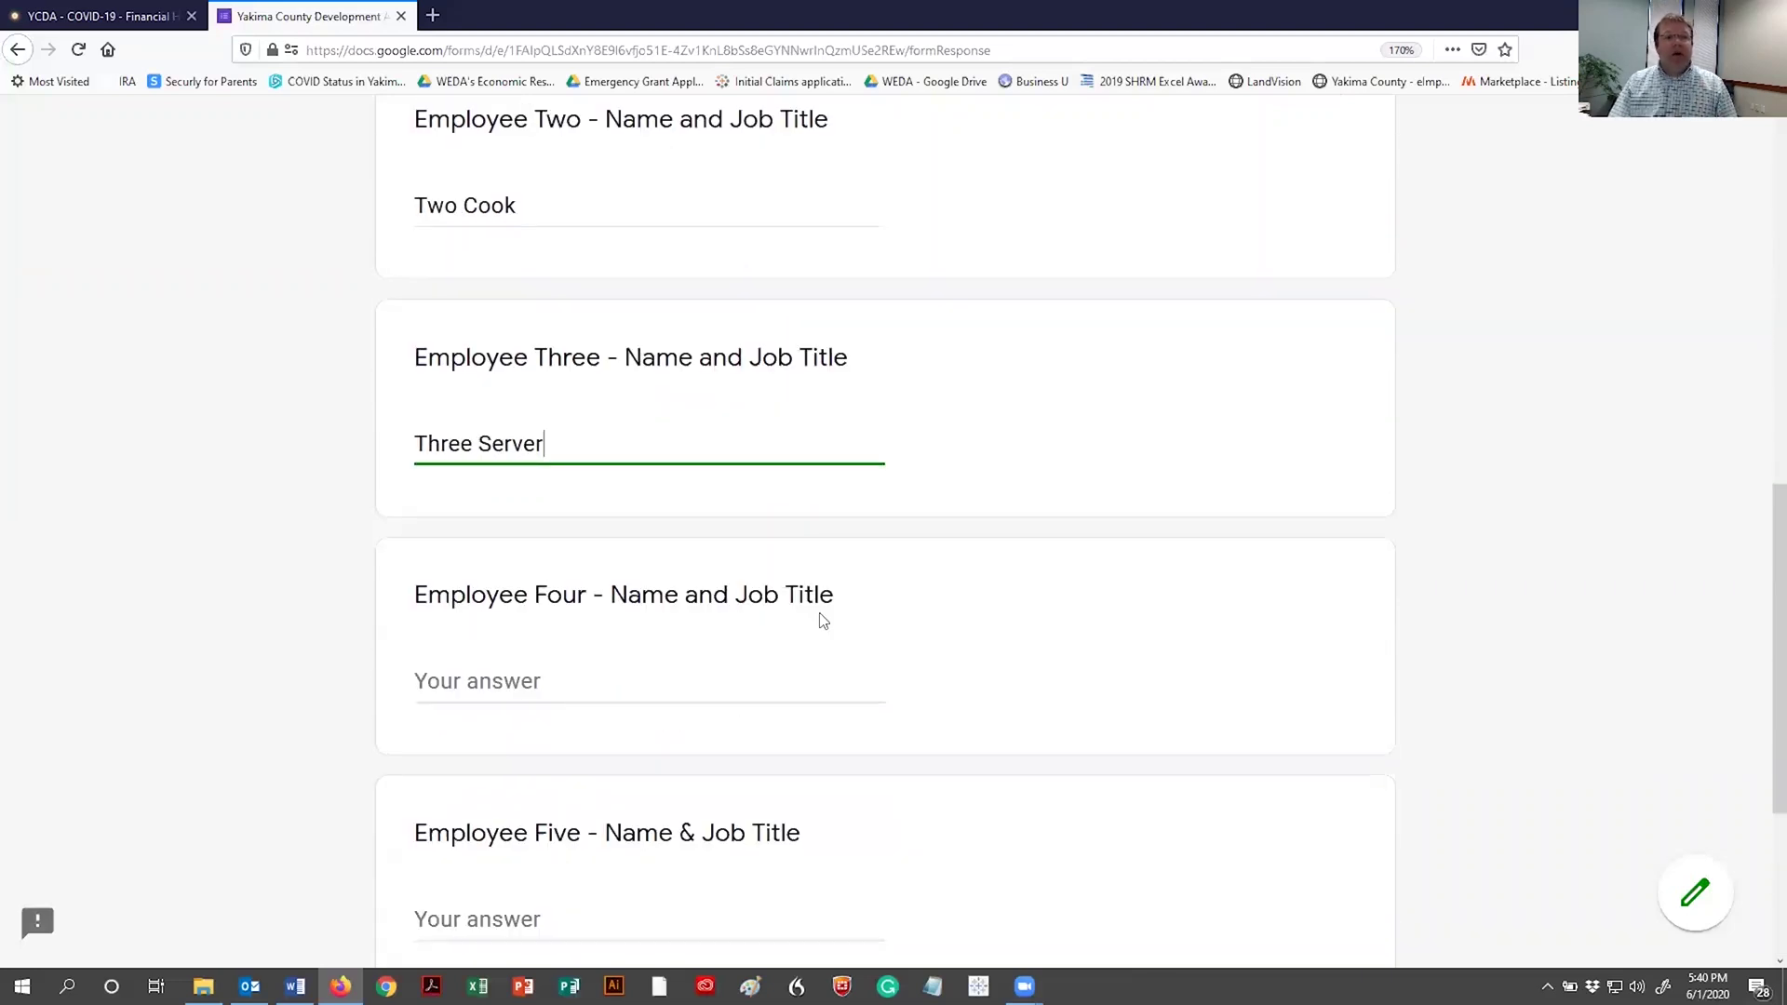
pyautogui.scroll(-4, 539, 682)
pyautogui.click(601, 707)
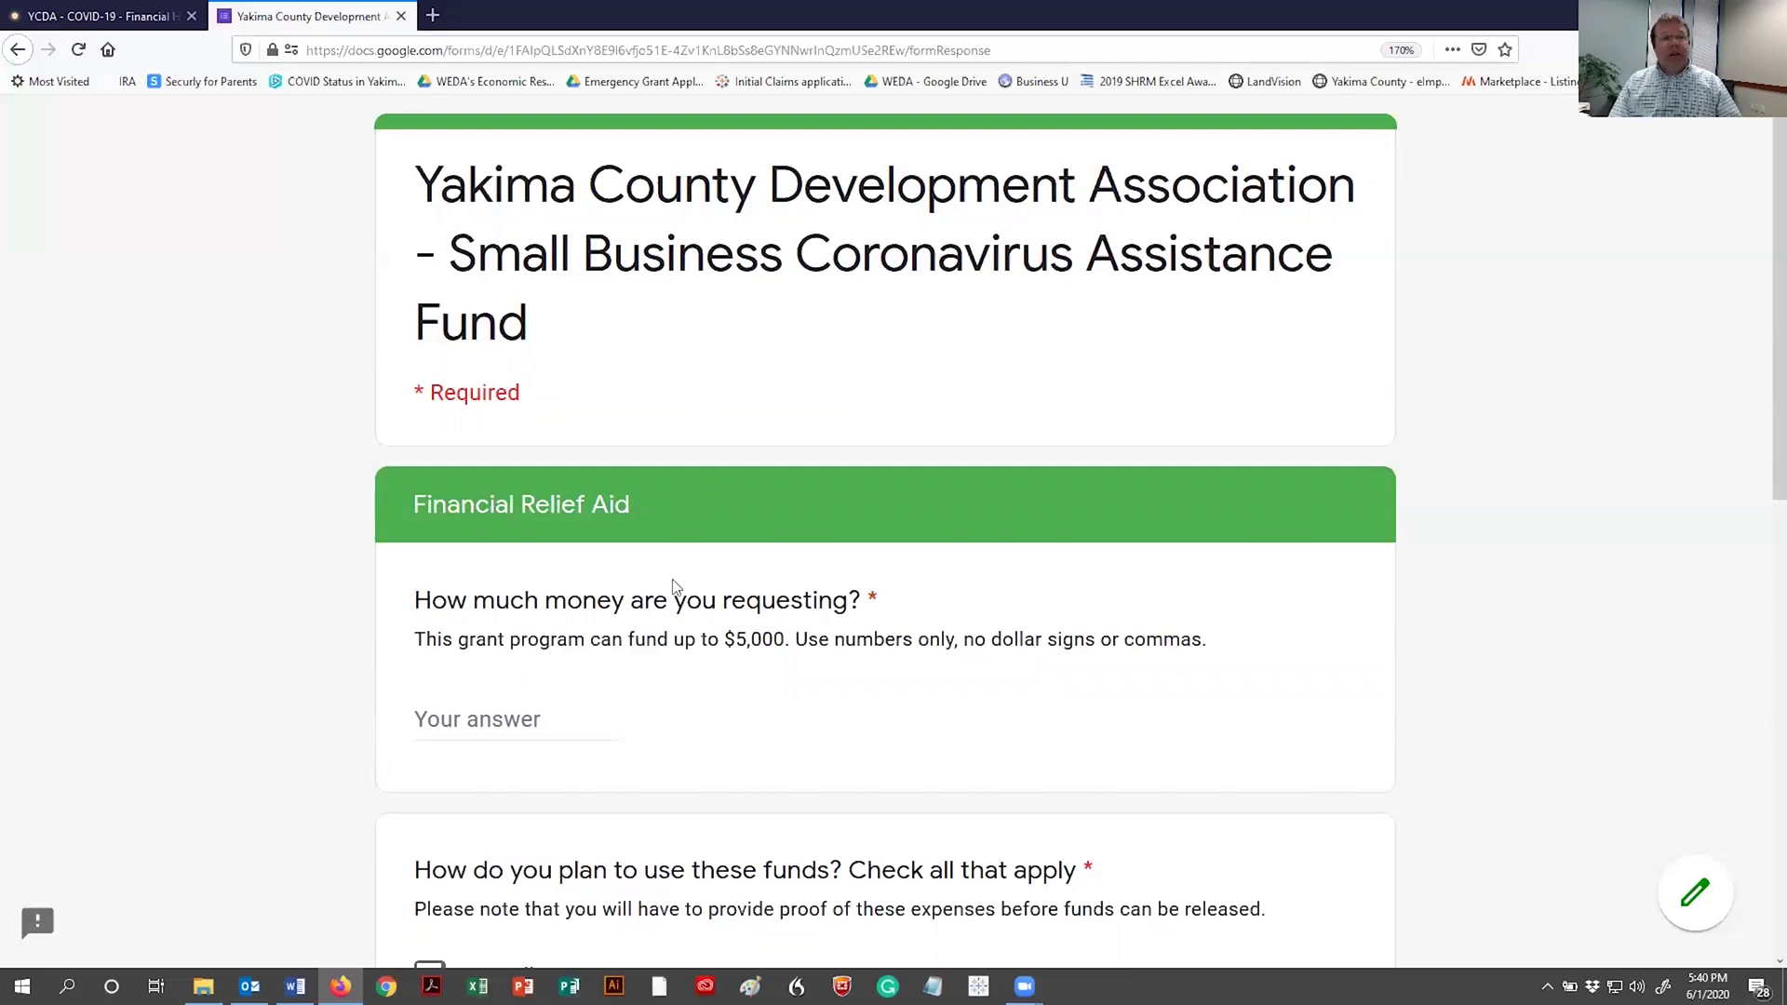
# Request 4500 in funding and select Payroll, Rent/Mortgage, Utilities and Inventory as the planned uses
pyautogui.click(513, 729)
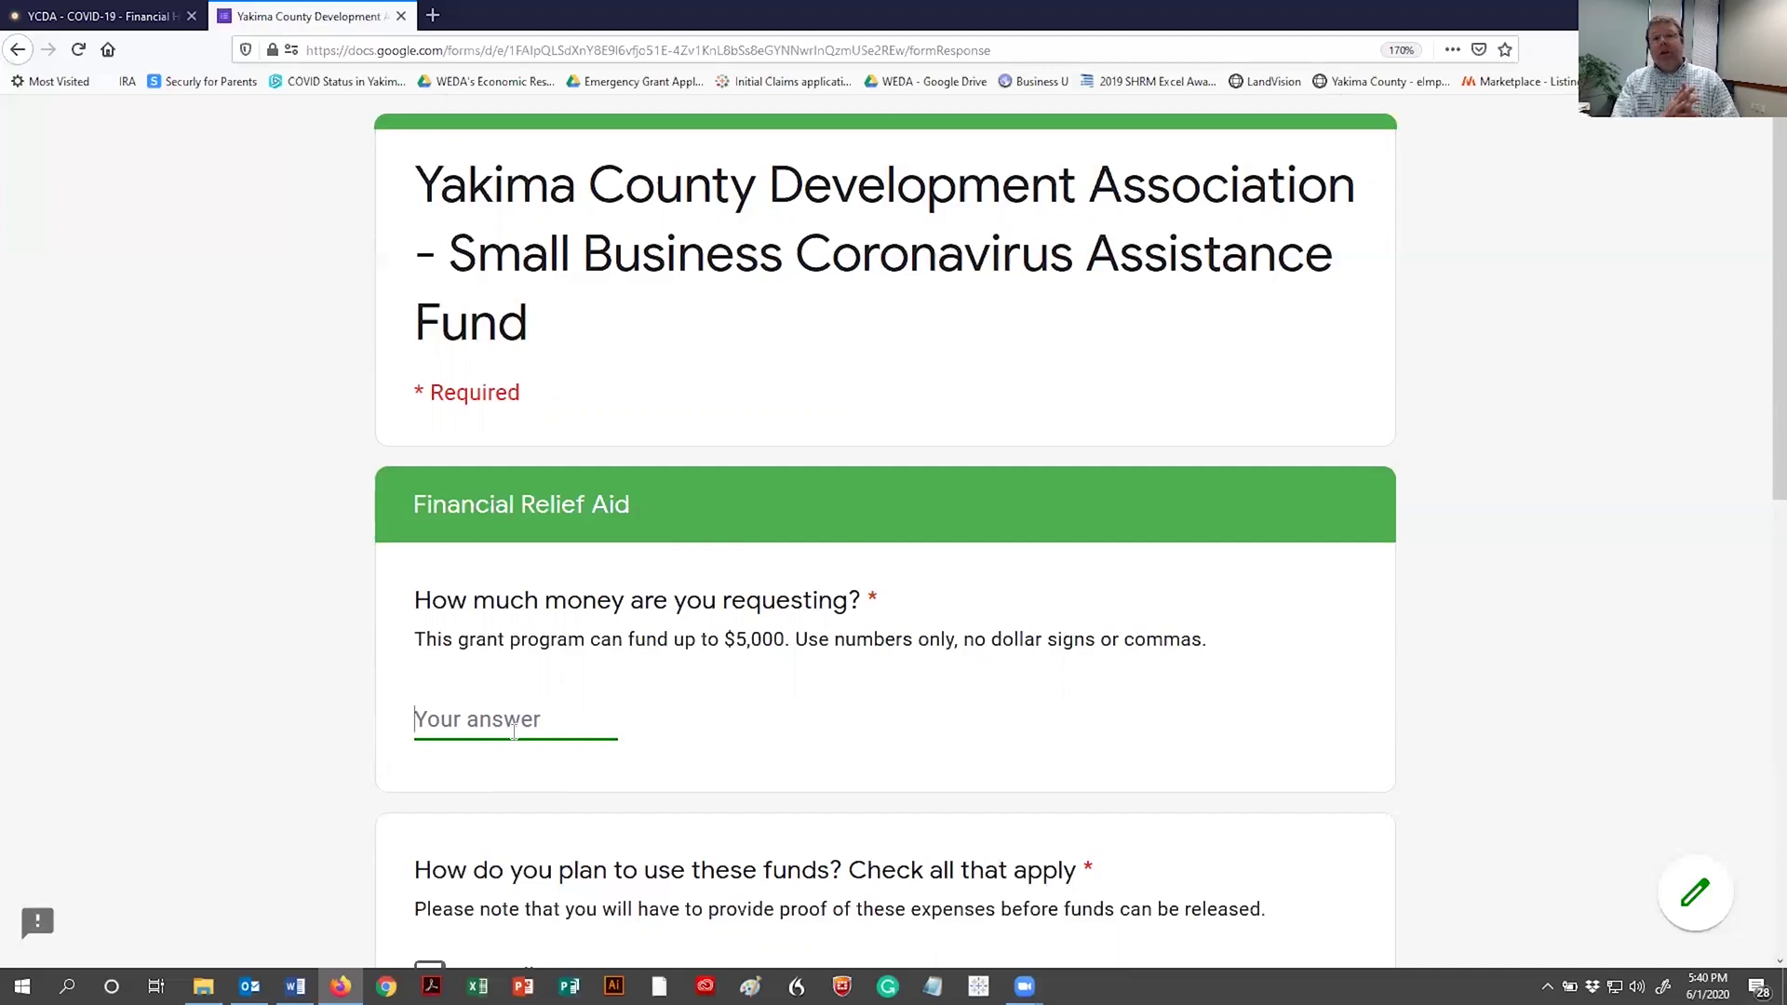
pyautogui.write('4500')
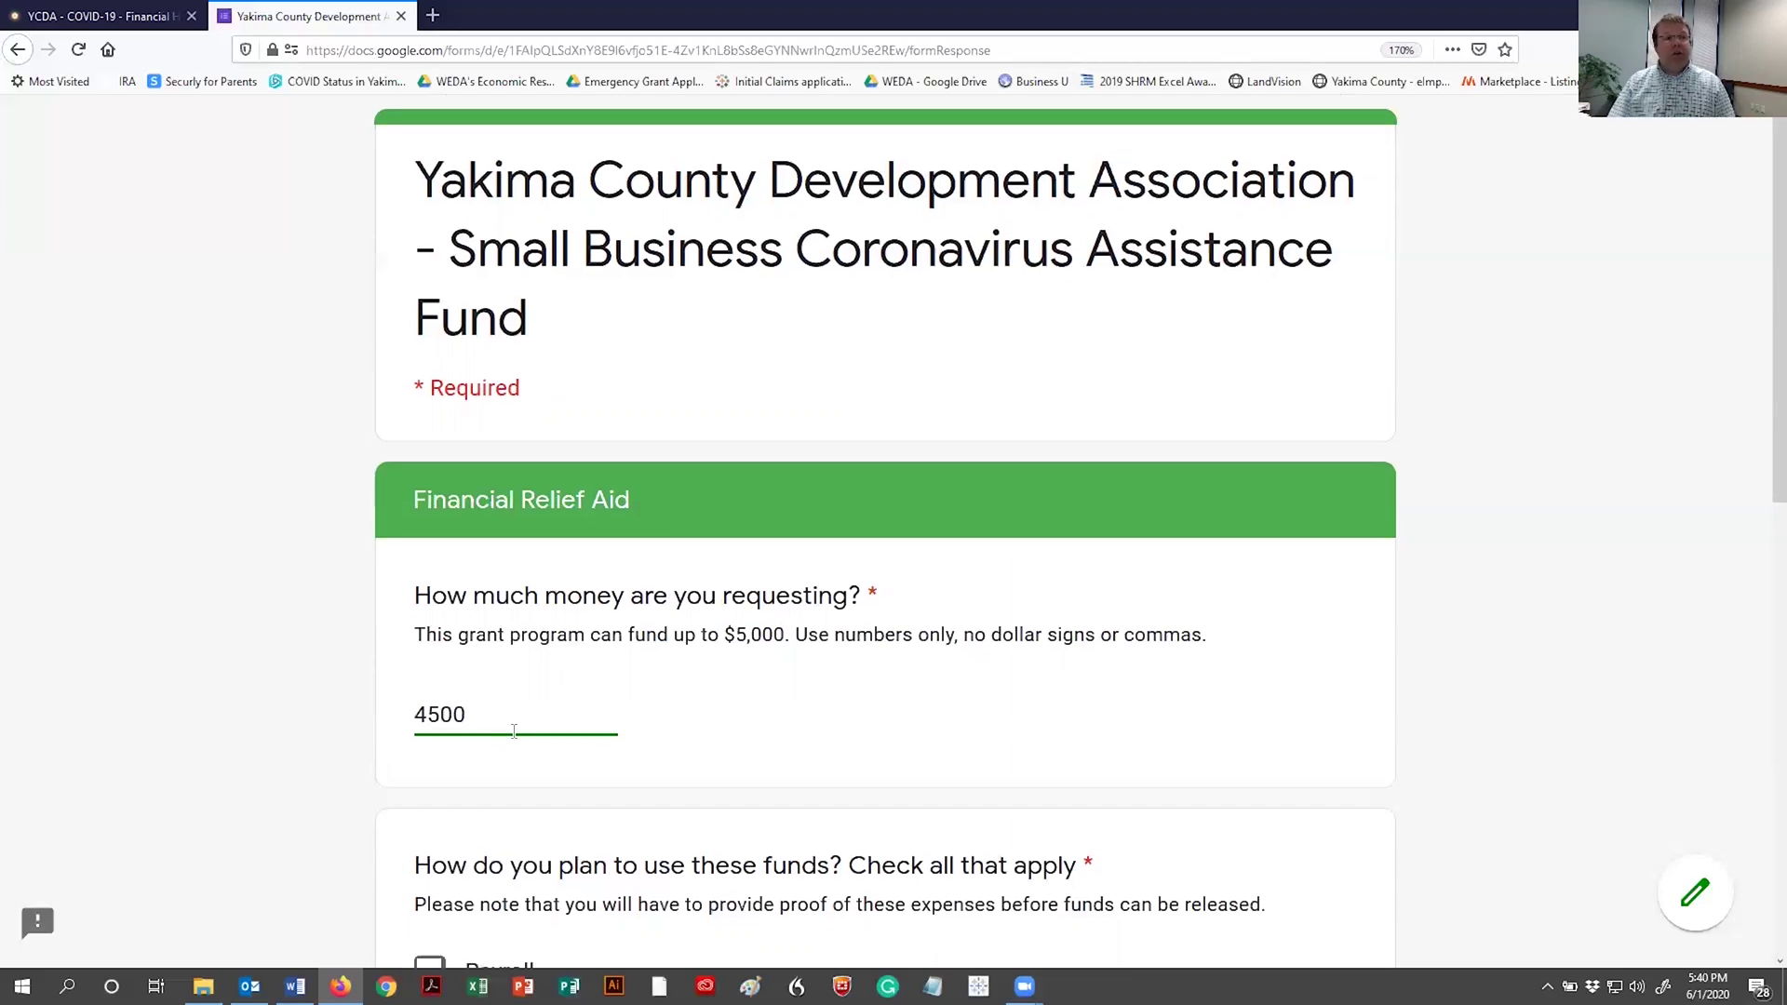
pyautogui.scroll(-5, 531, 590)
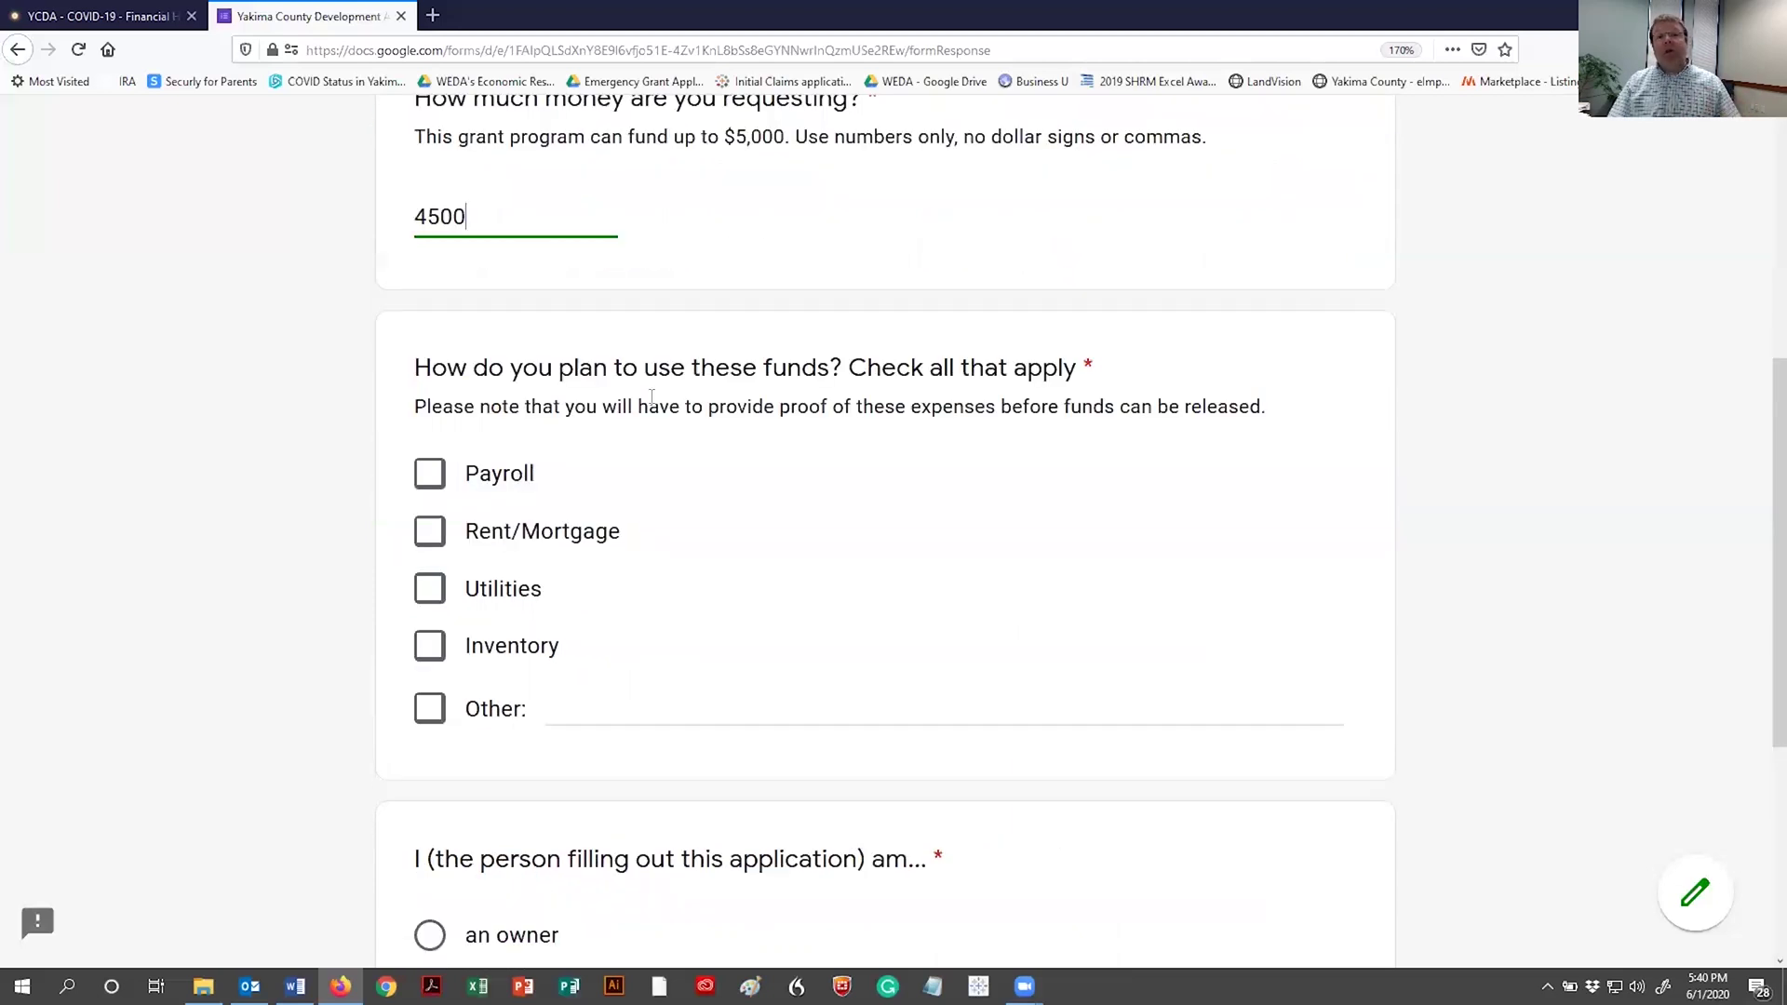
pyautogui.click(430, 477)
pyautogui.click(429, 531)
pyautogui.click(430, 589)
pyautogui.click(430, 644)
pyautogui.click(430, 590)
pyautogui.click(430, 645)
pyautogui.click(430, 590)
pyautogui.click(428, 645)
# Identify the person filling out the application as an owner and continue to the Conflict Of Interest Disclosure
pyautogui.scroll(-2, 507, 605)
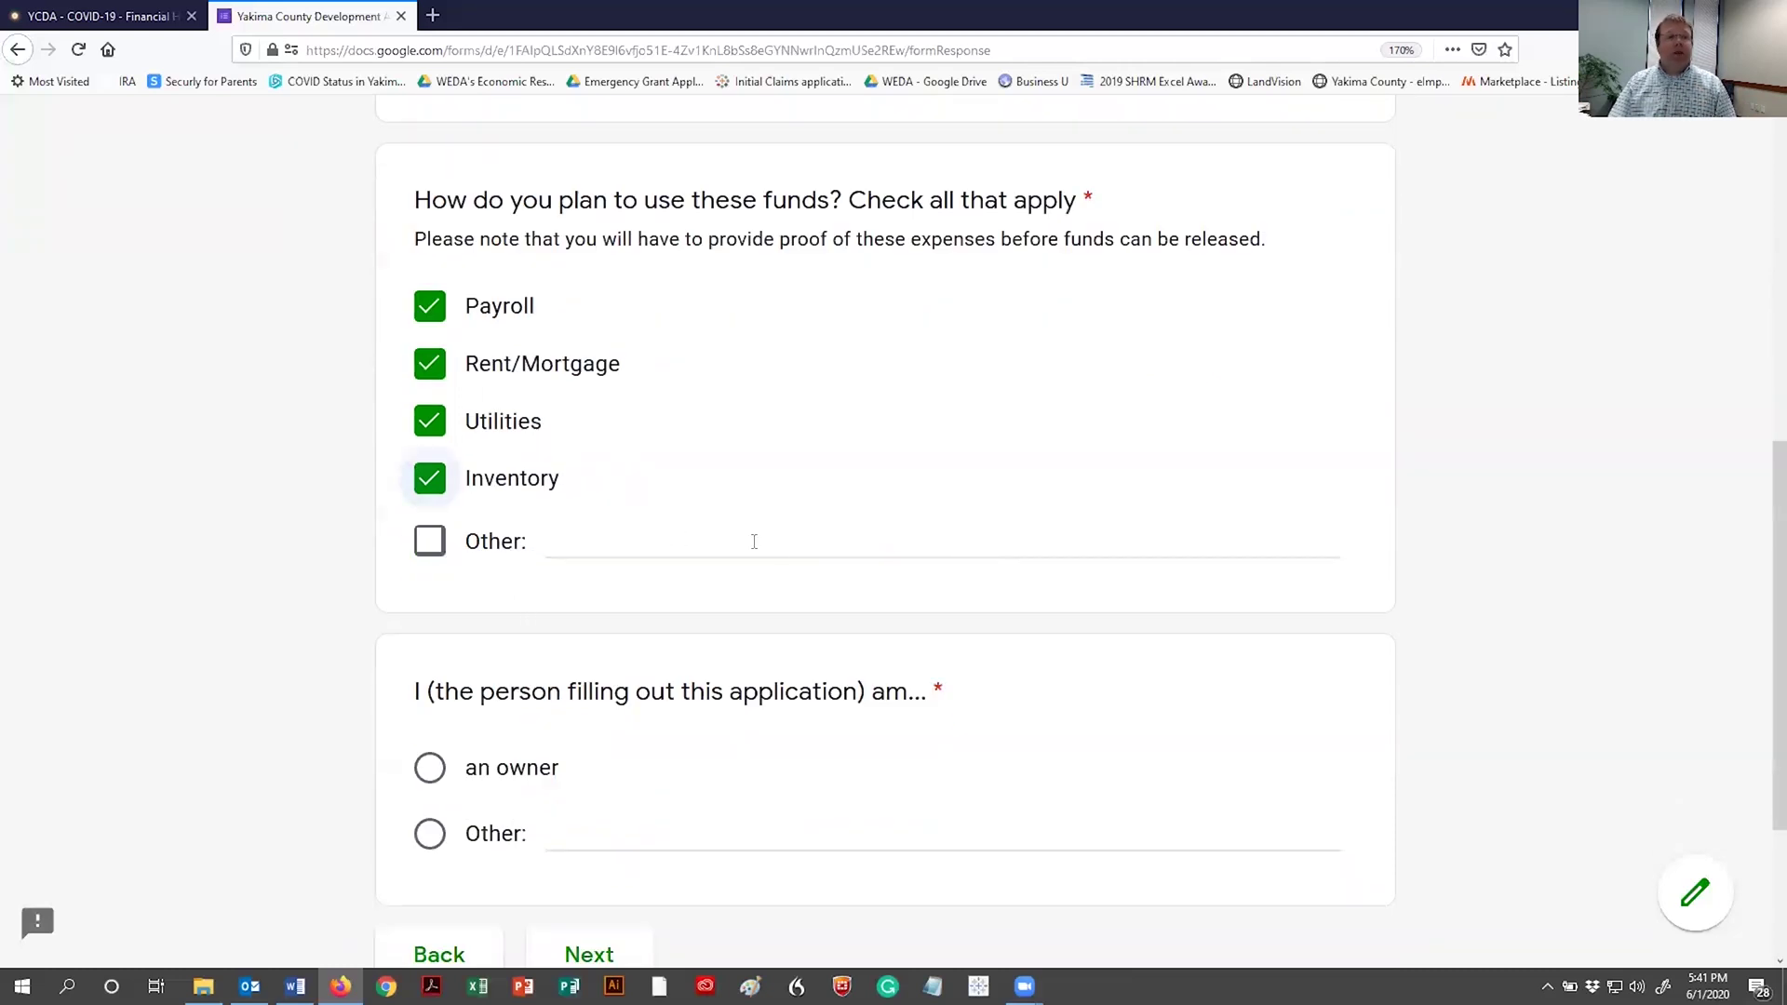
pyautogui.scroll(-2, 804, 651)
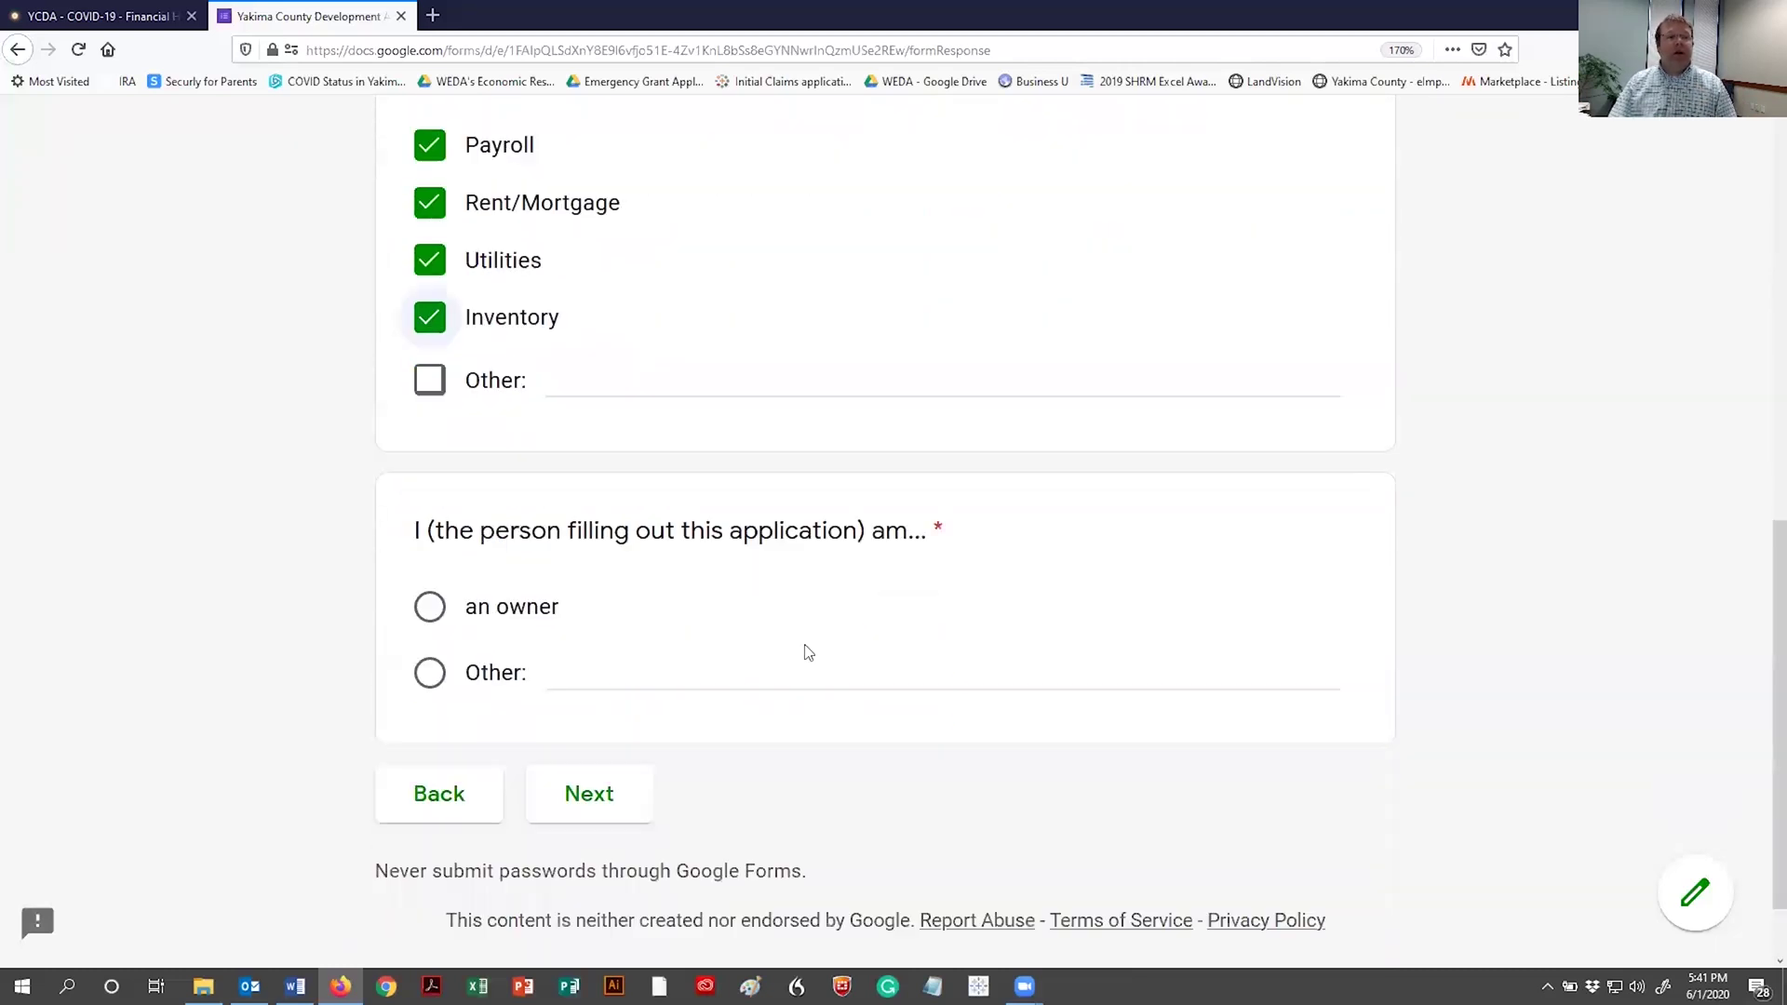
pyautogui.click(431, 602)
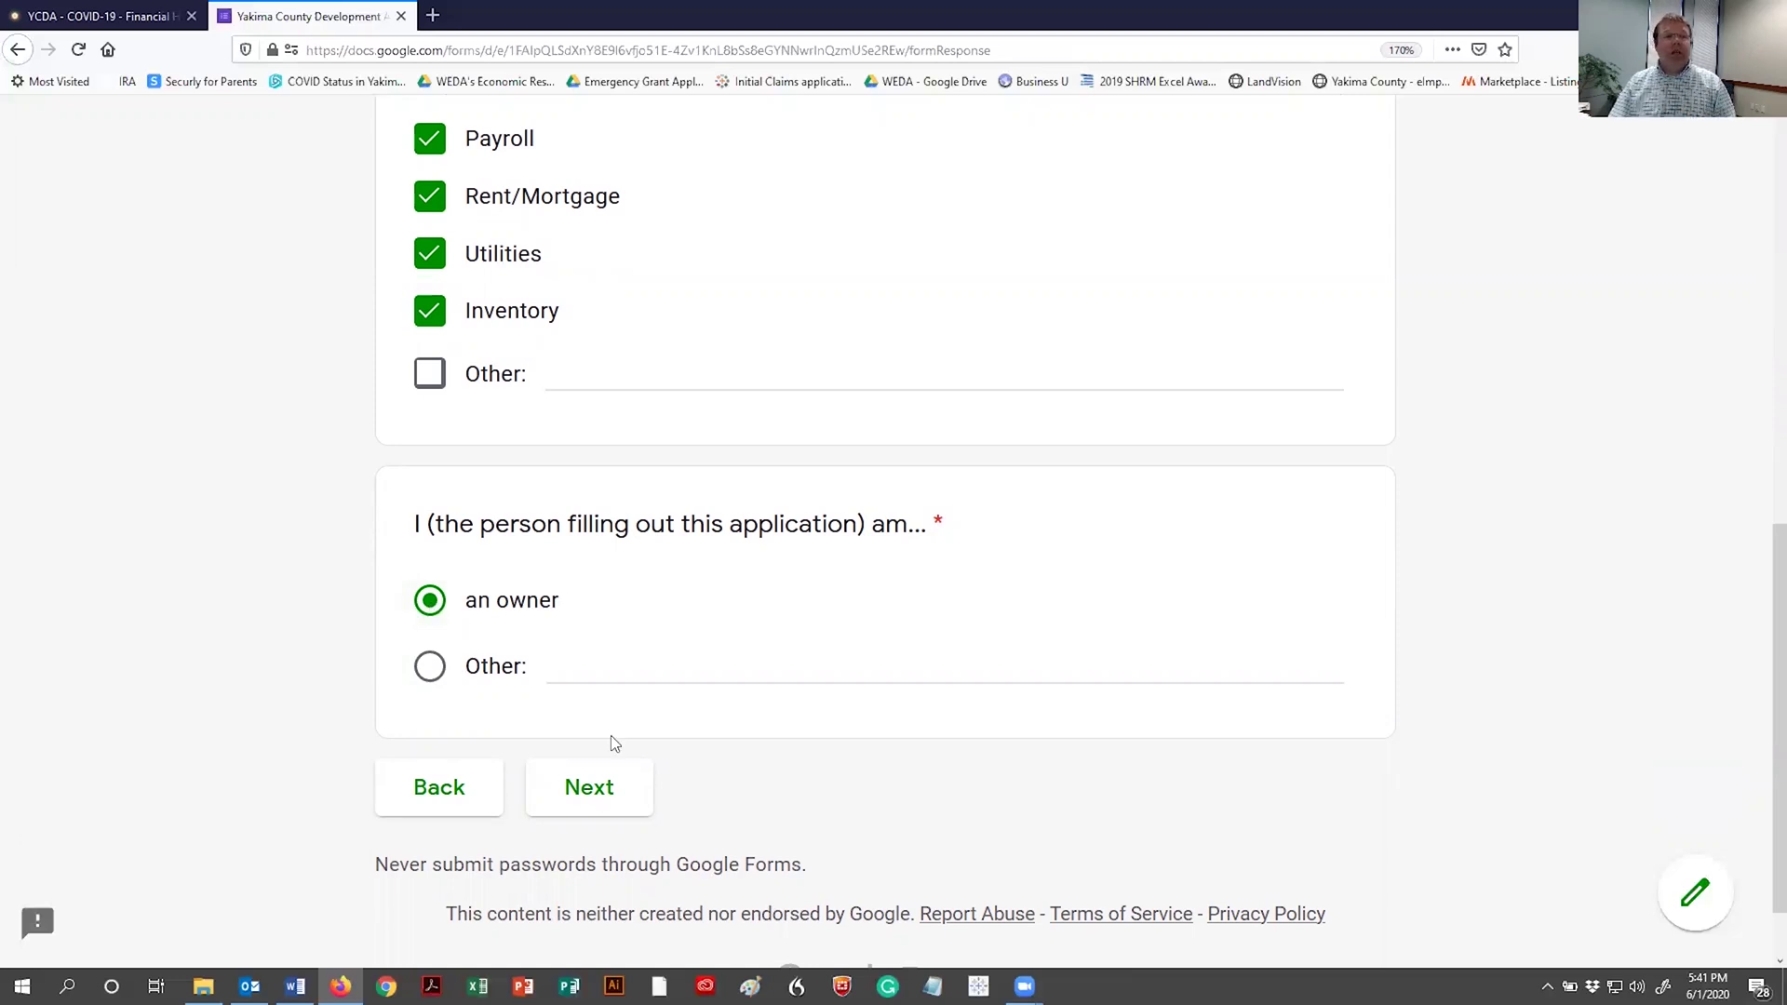
pyautogui.click(613, 790)
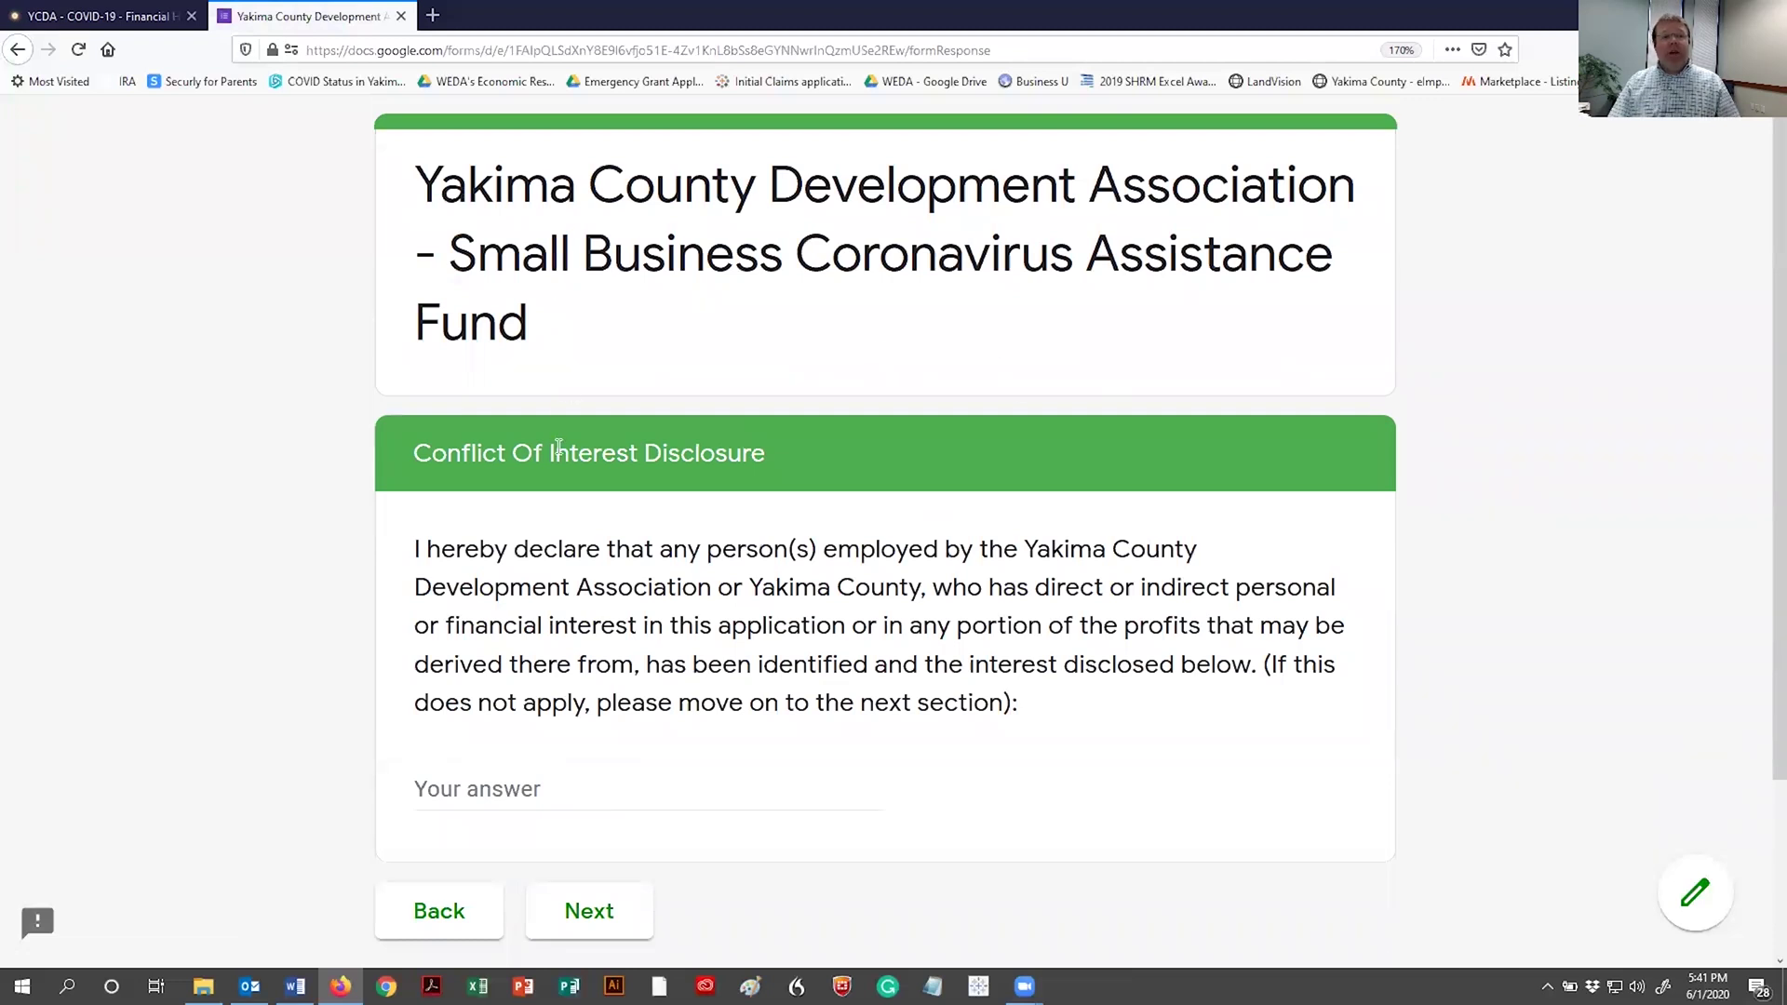
# Leave the conflict of interest disclosure blank and continue to the Applicant Certification statement
pyautogui.scroll(-3, 568, 487)
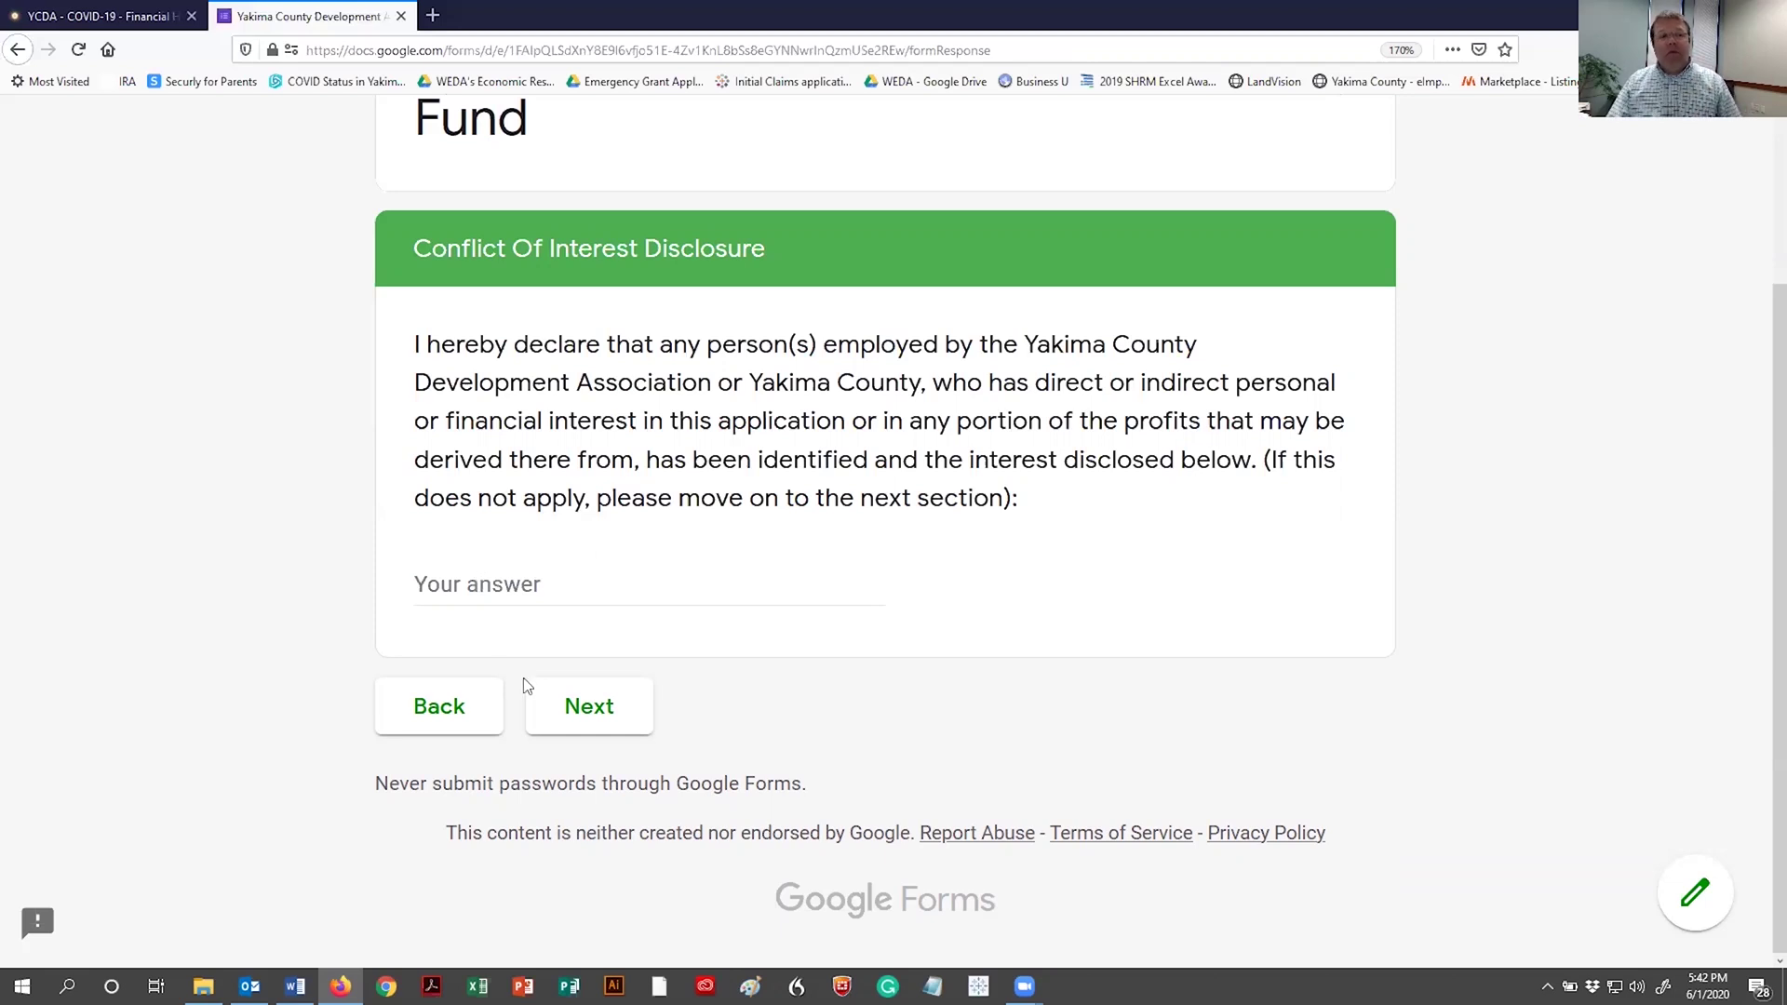
pyautogui.click(563, 706)
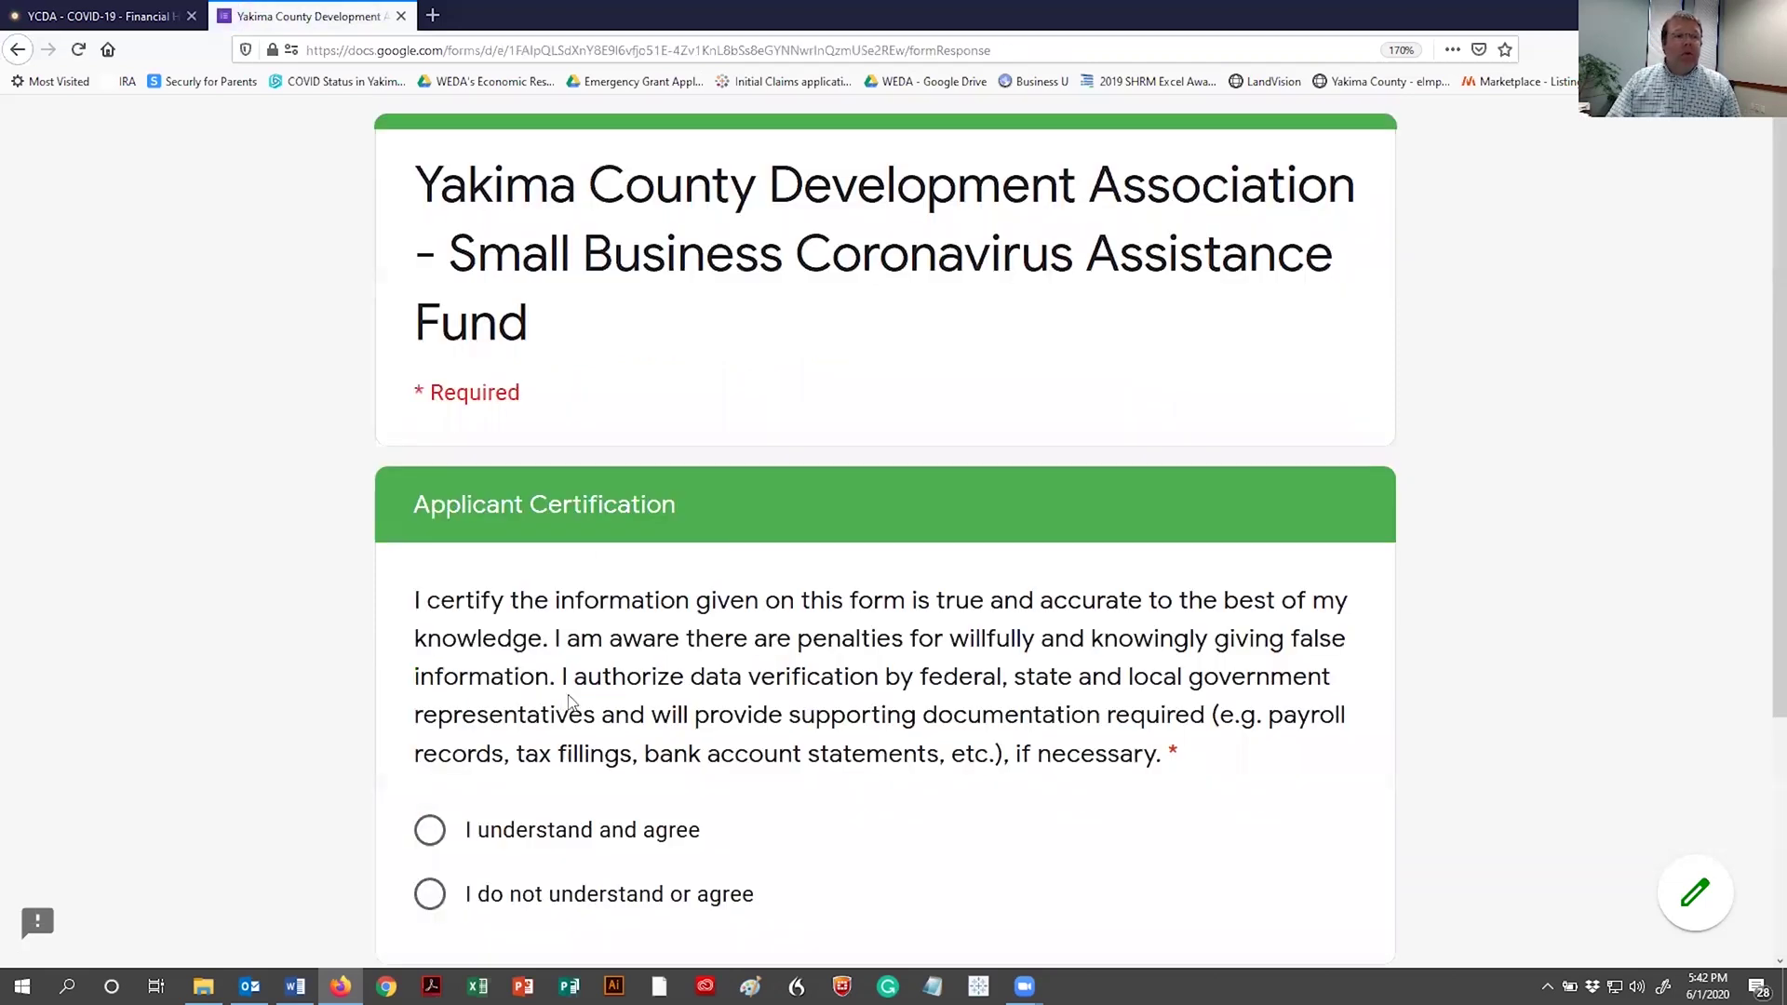
pyautogui.scroll(-2, 623, 596)
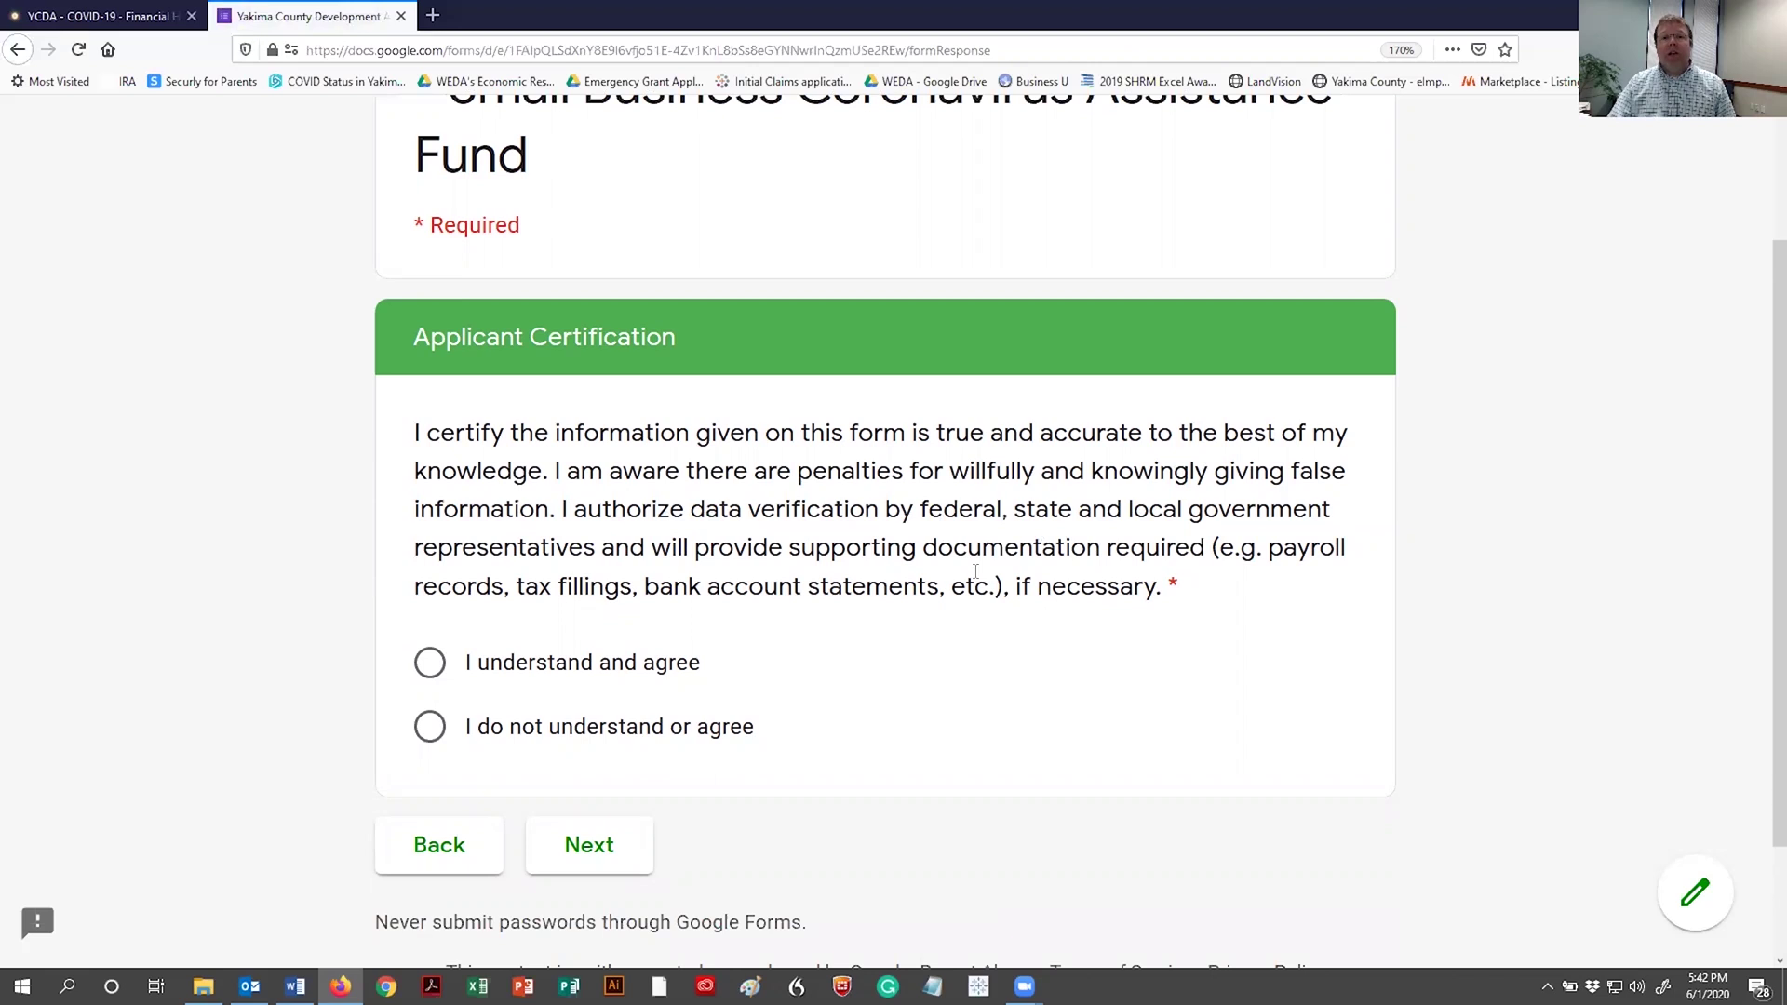
# Agree to the applicant certification, continue to the final page and request a copy of the responses
pyautogui.click(434, 664)
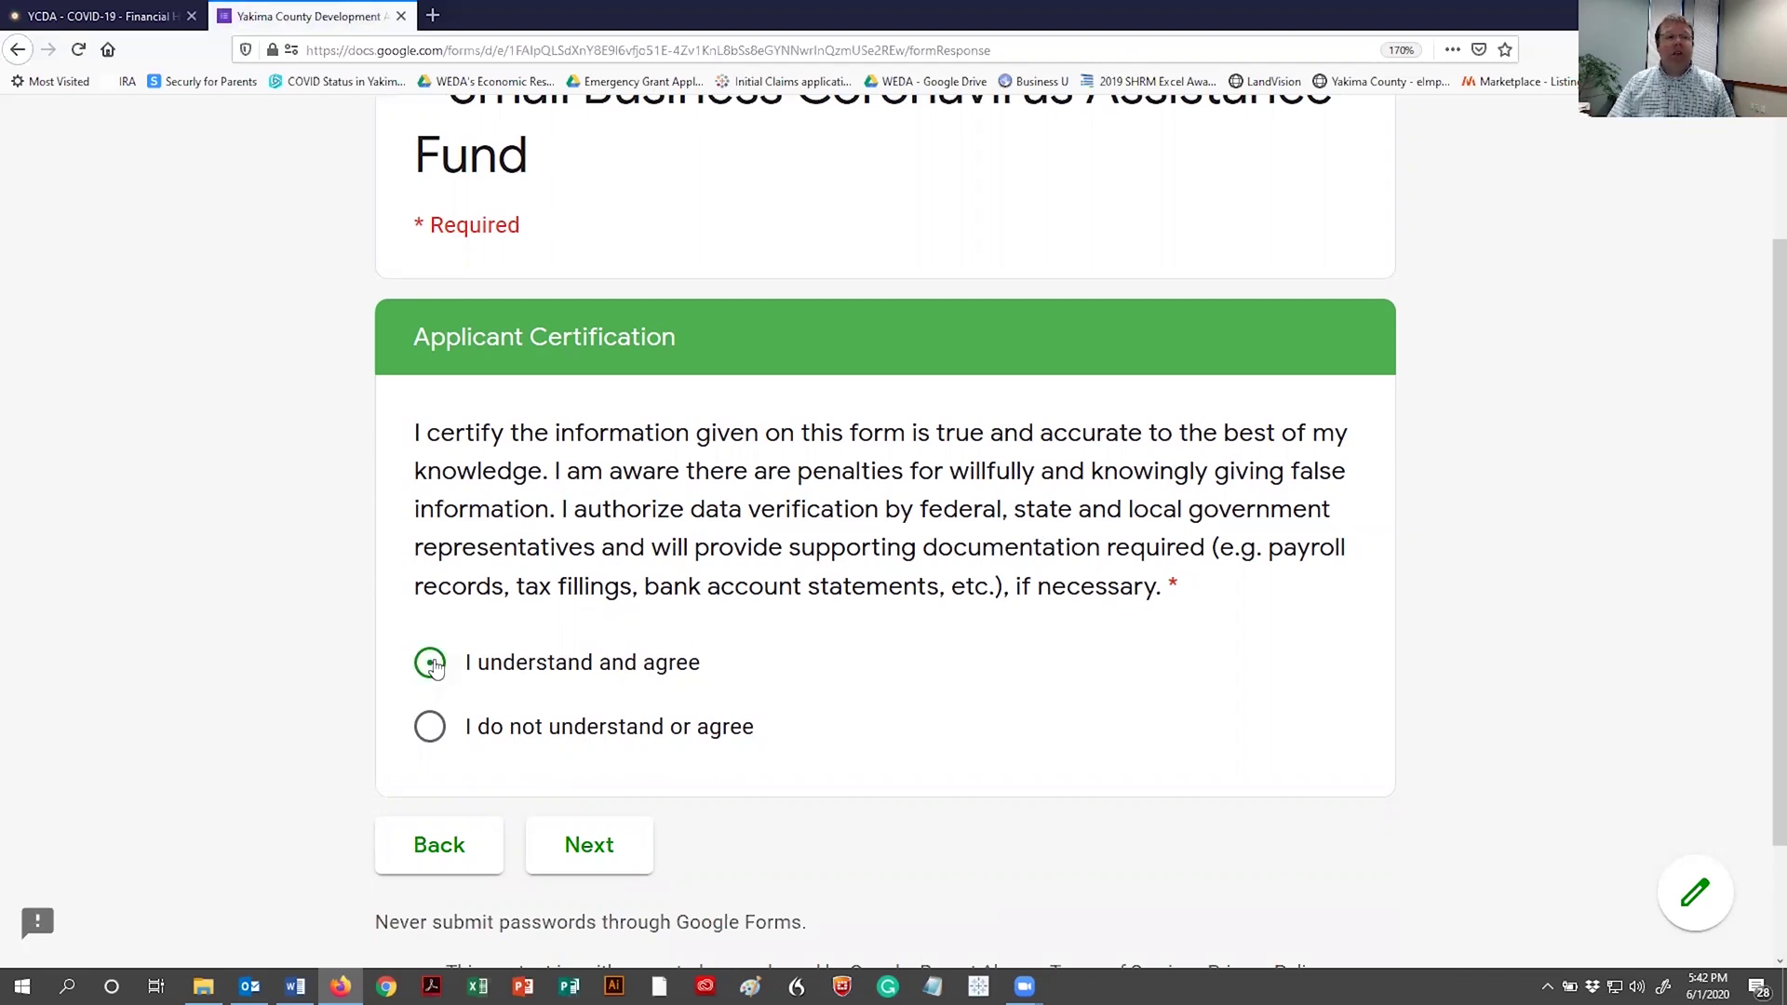
pyautogui.click(592, 844)
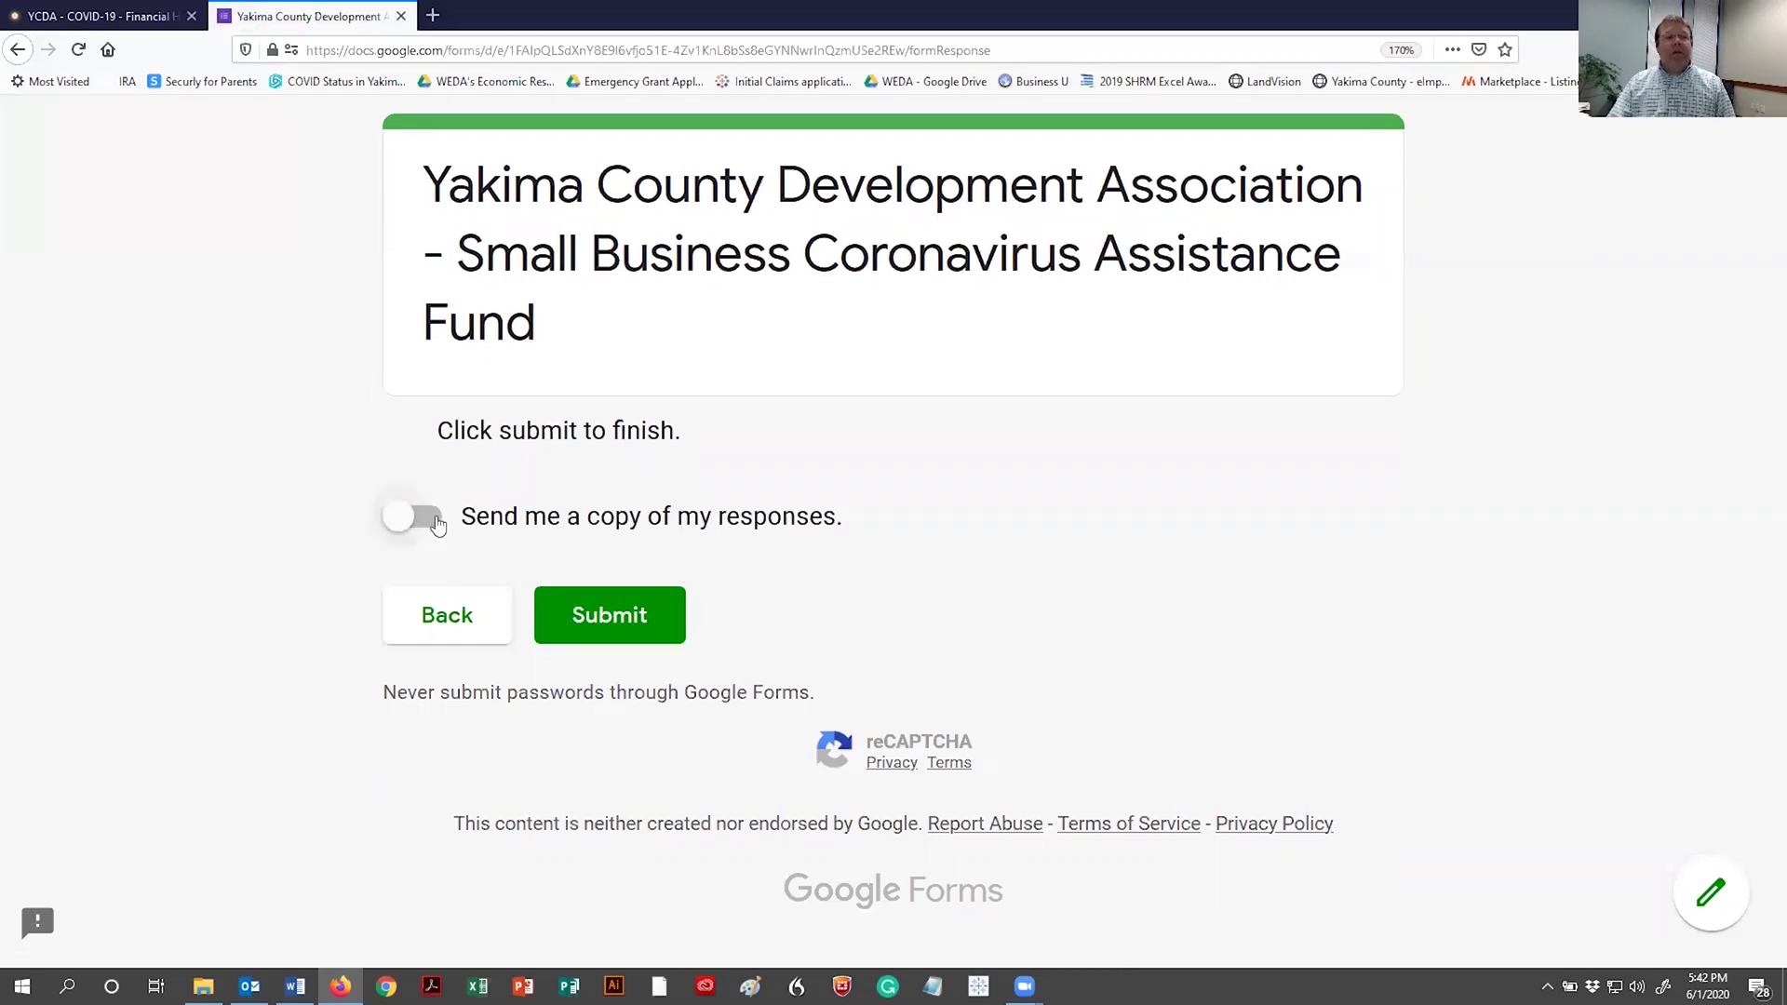
pyautogui.click(437, 524)
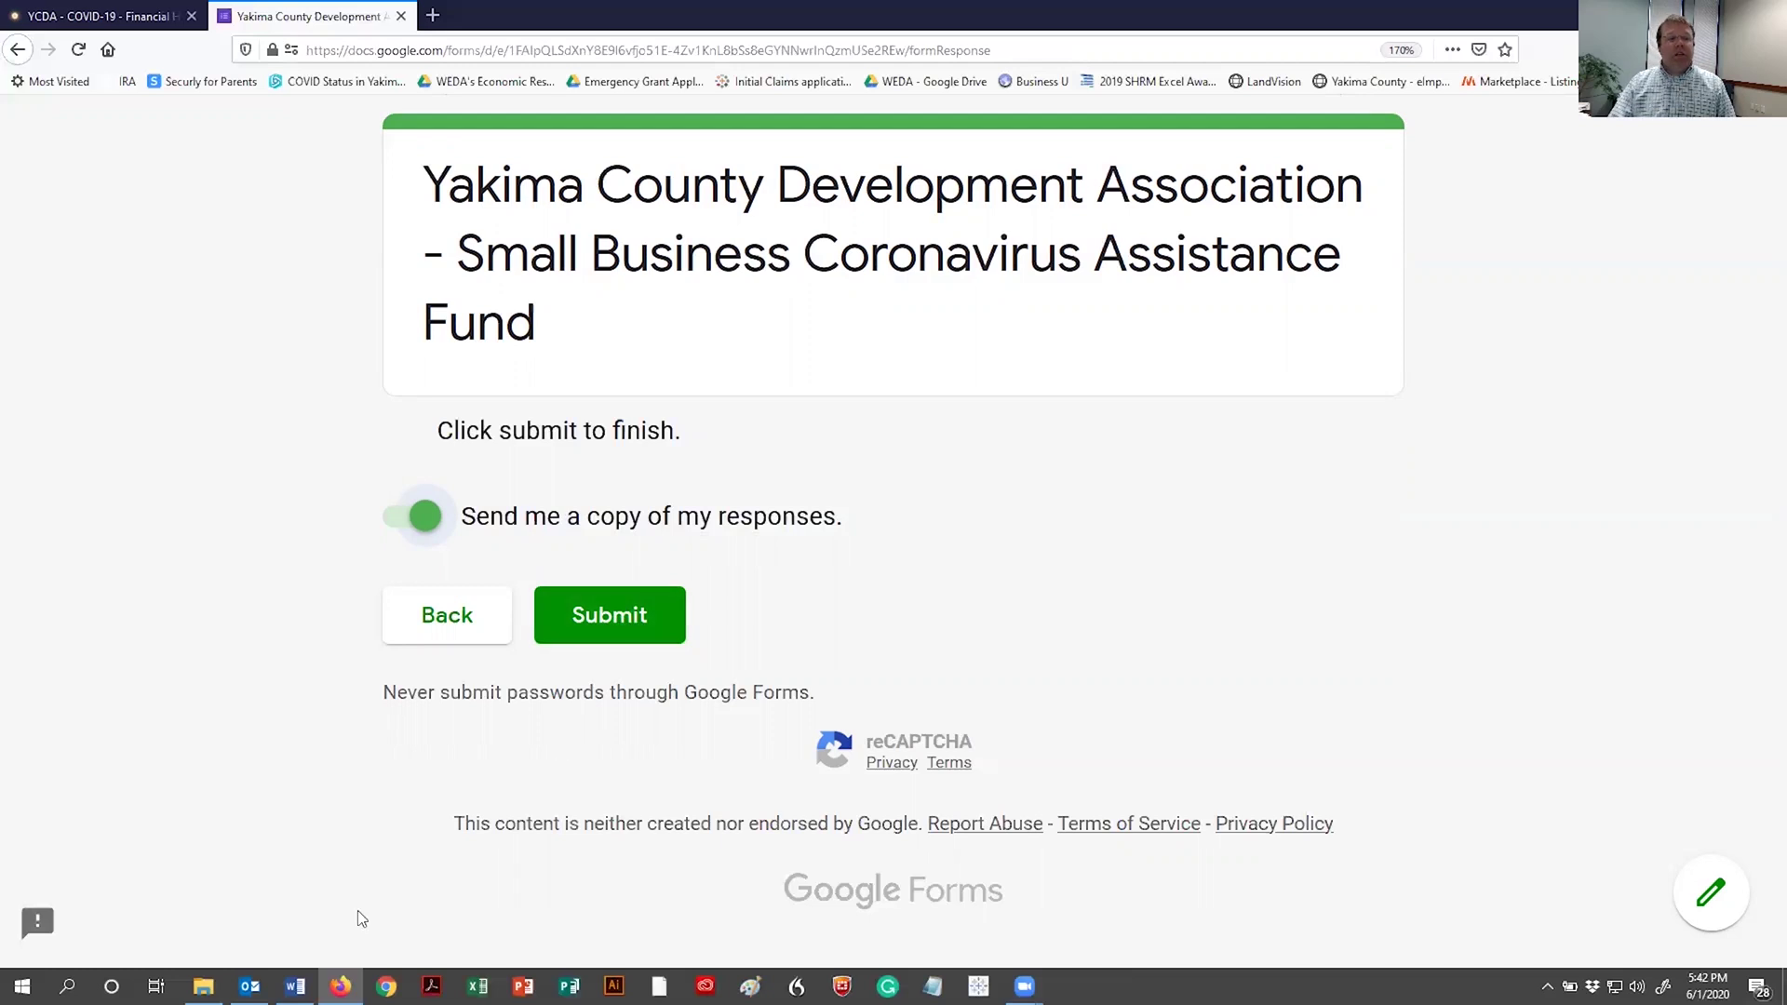
# Switch to the FAQ document in Word and highlight the sentence about the online results and FAQ page at ChooseYakimaValley.com
pyautogui.moveTo(295, 987)
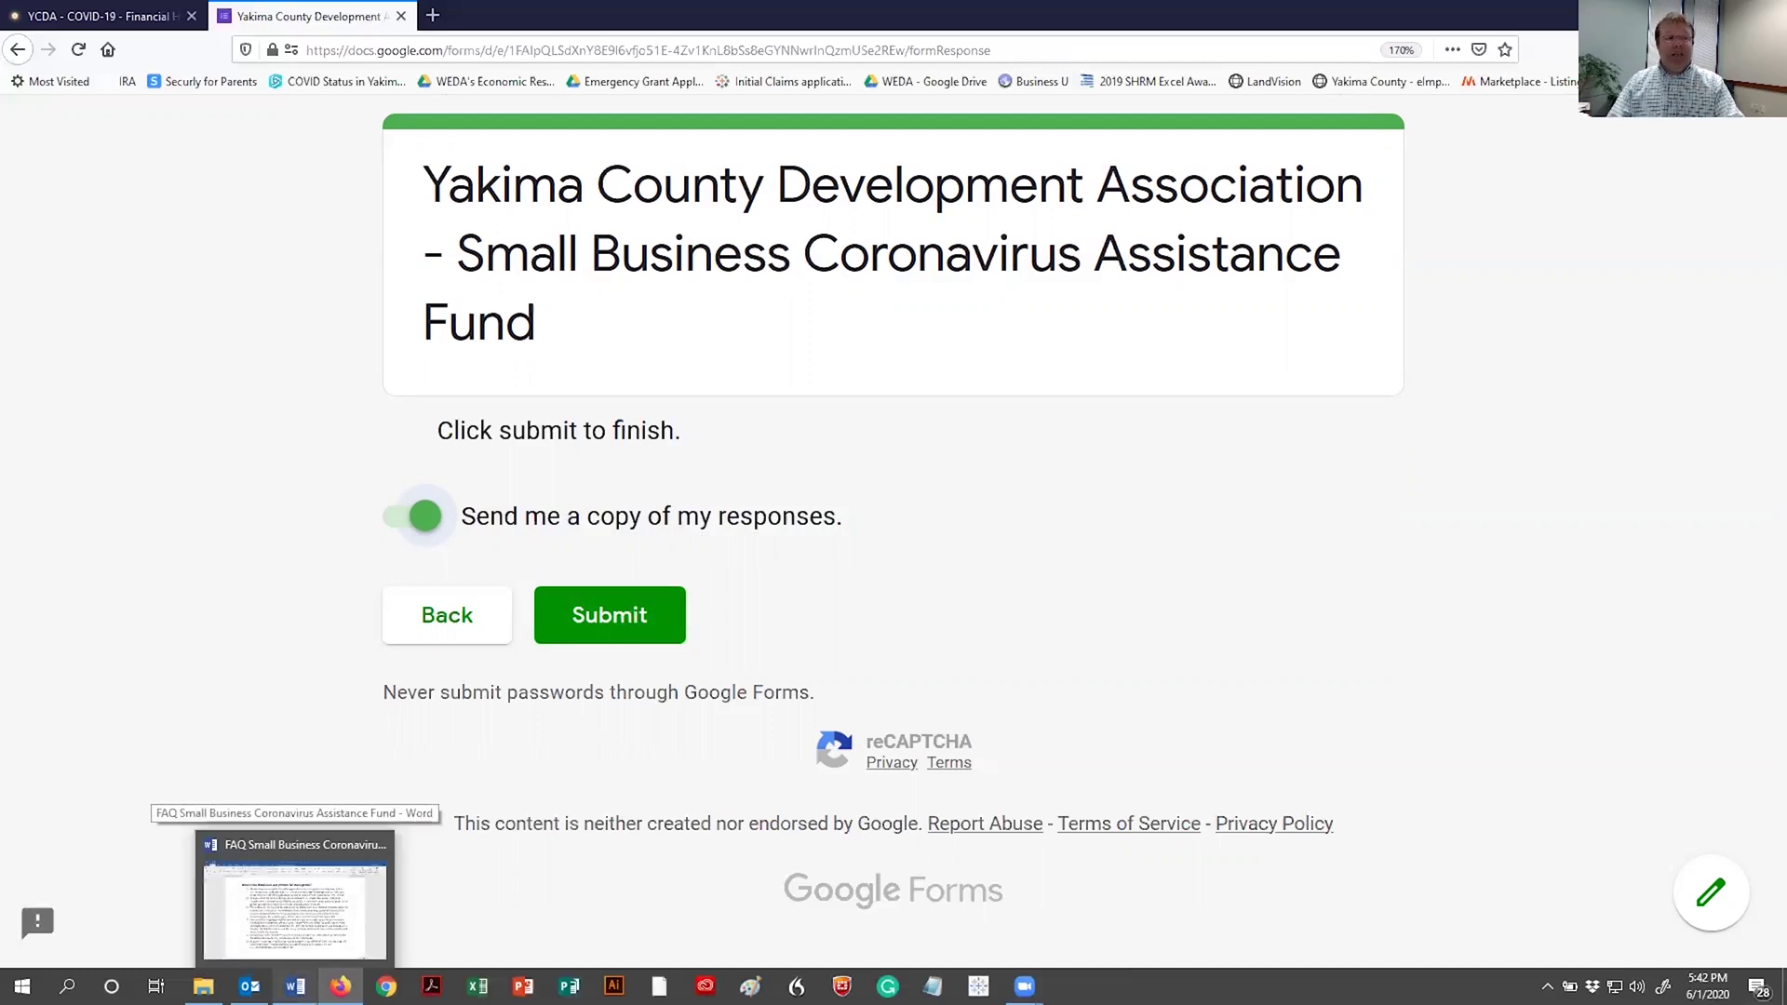
pyautogui.click(295, 903)
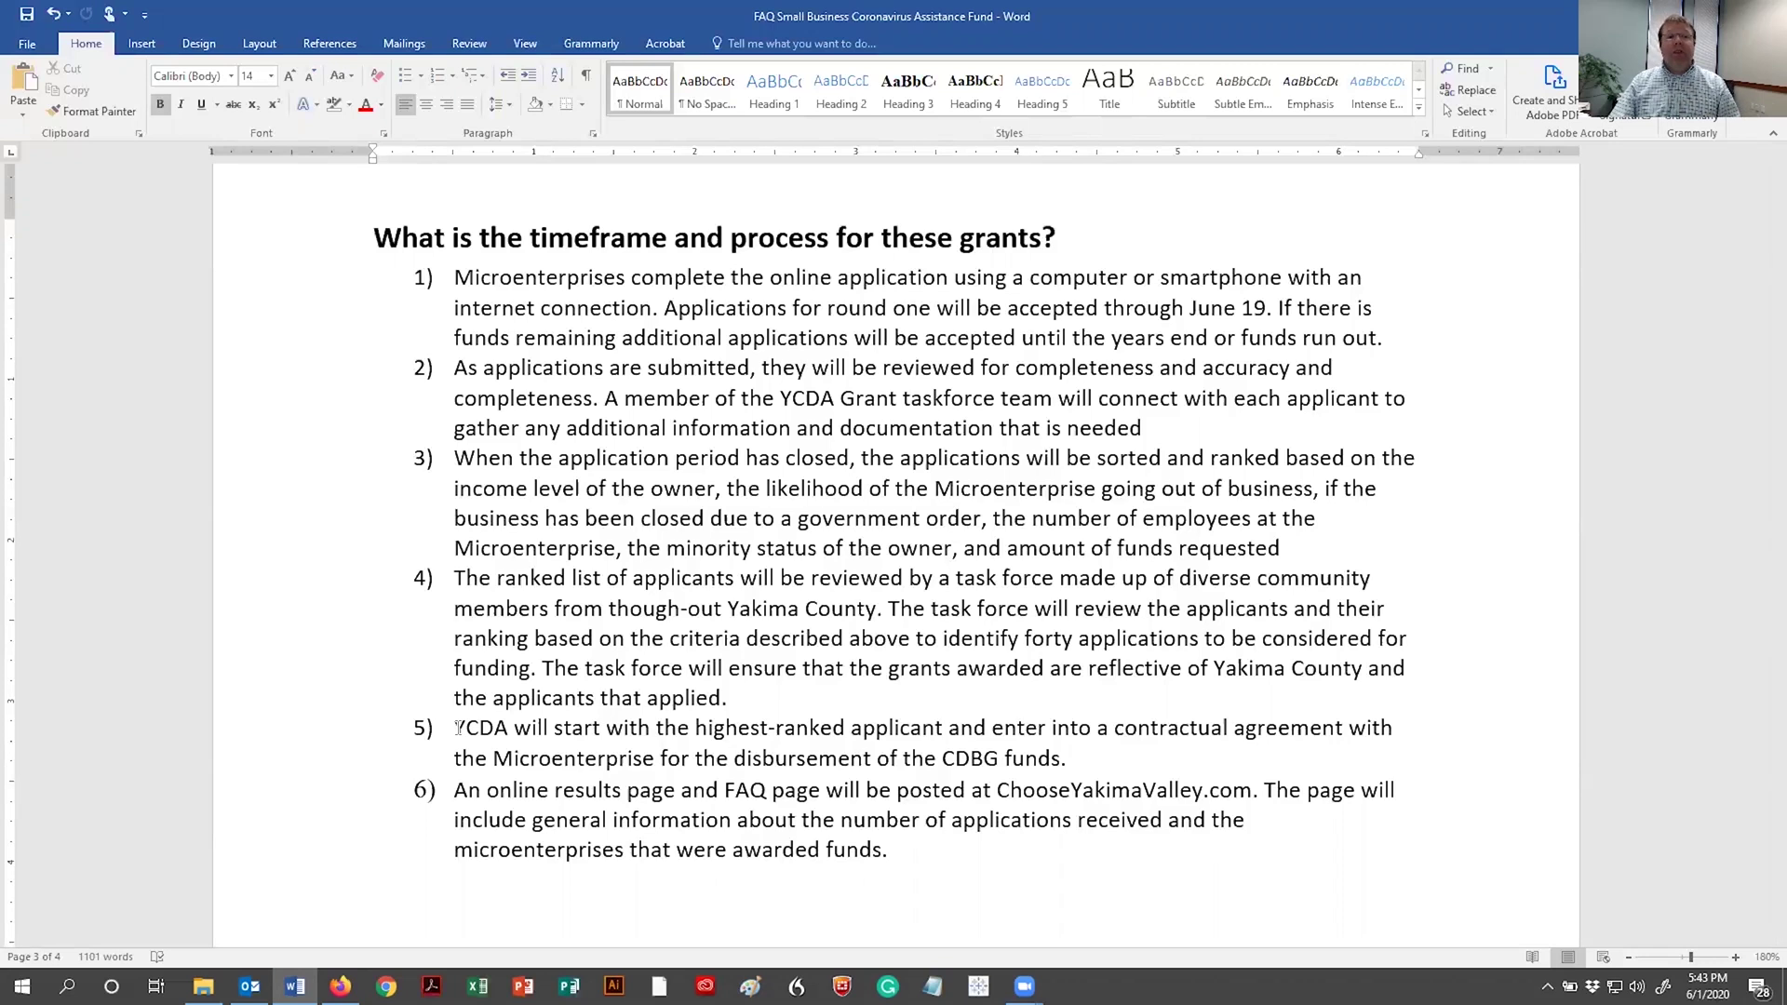
pyautogui.moveTo(456, 792); pyautogui.dragTo(824, 791)
pyautogui.moveTo(992, 791); pyautogui.dragTo(1254, 791)
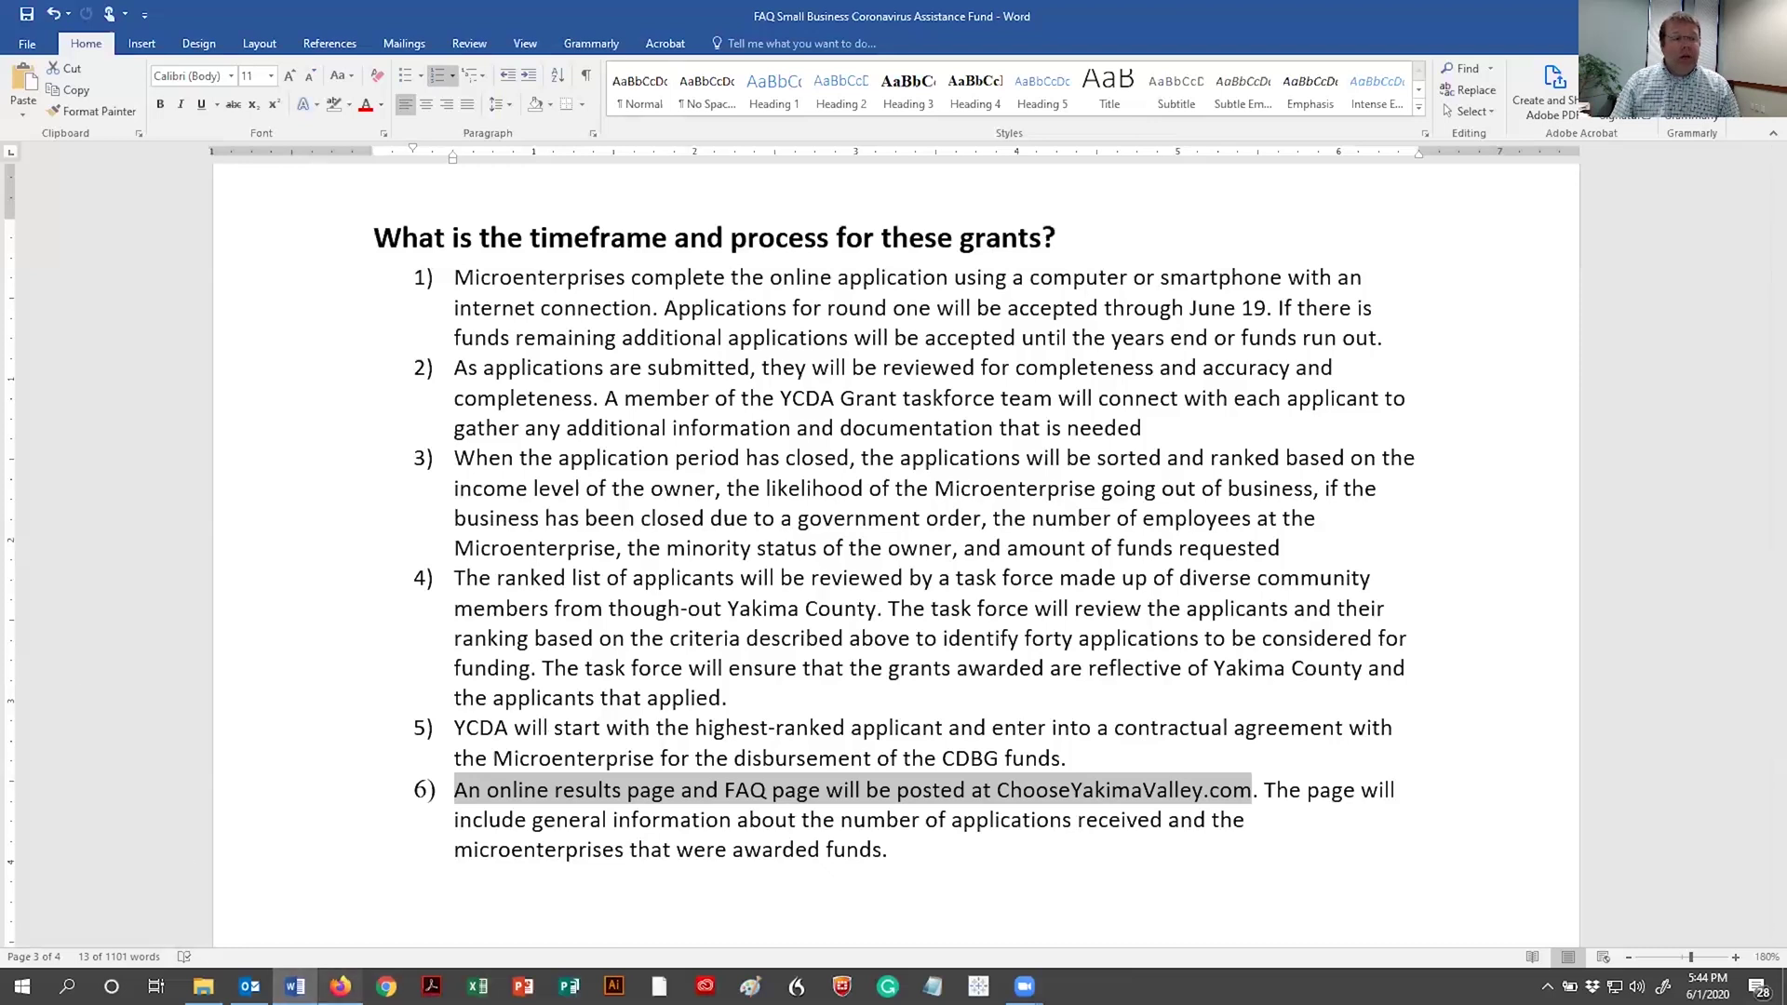
# Switch back to Firefox and view the beginning of the Small Business Coronavirus Assistance Fund page on the YCDA website
pyautogui.click(340, 986)
pyautogui.click(59, 22)
pyautogui.scroll(20, 661, 400)
pyautogui.scroll(10, 666, 398)
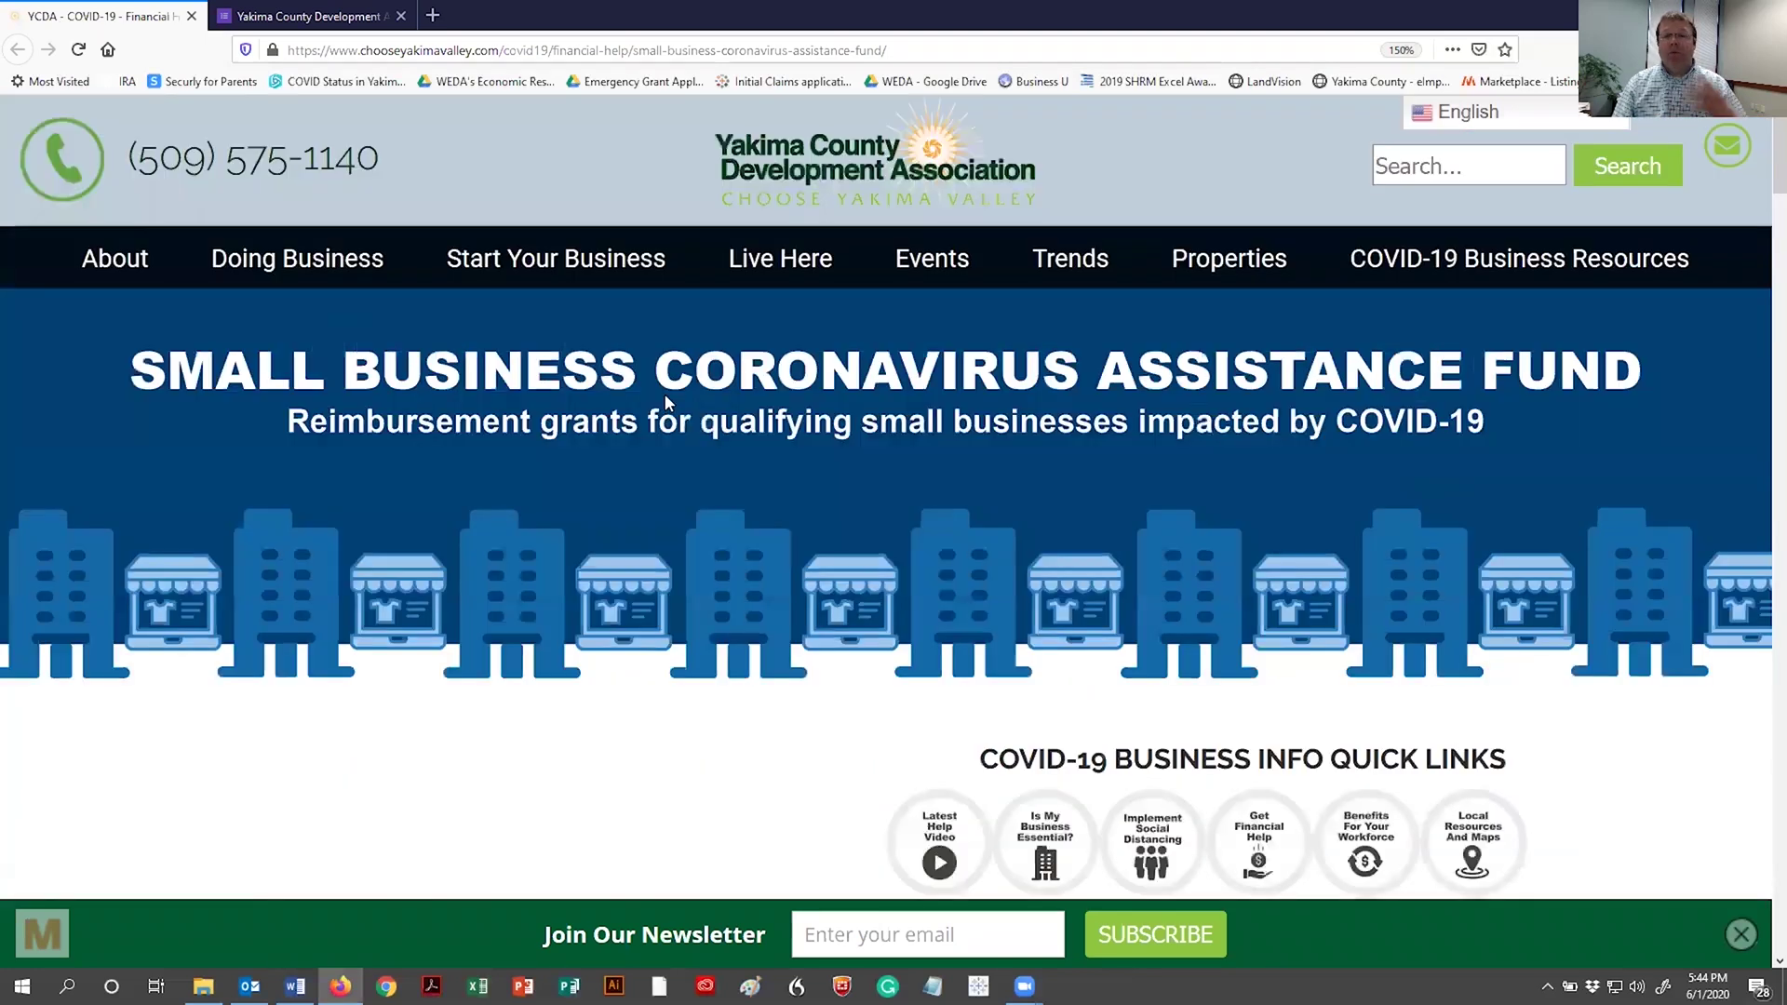
pyautogui.scroll(-2, 665, 402)
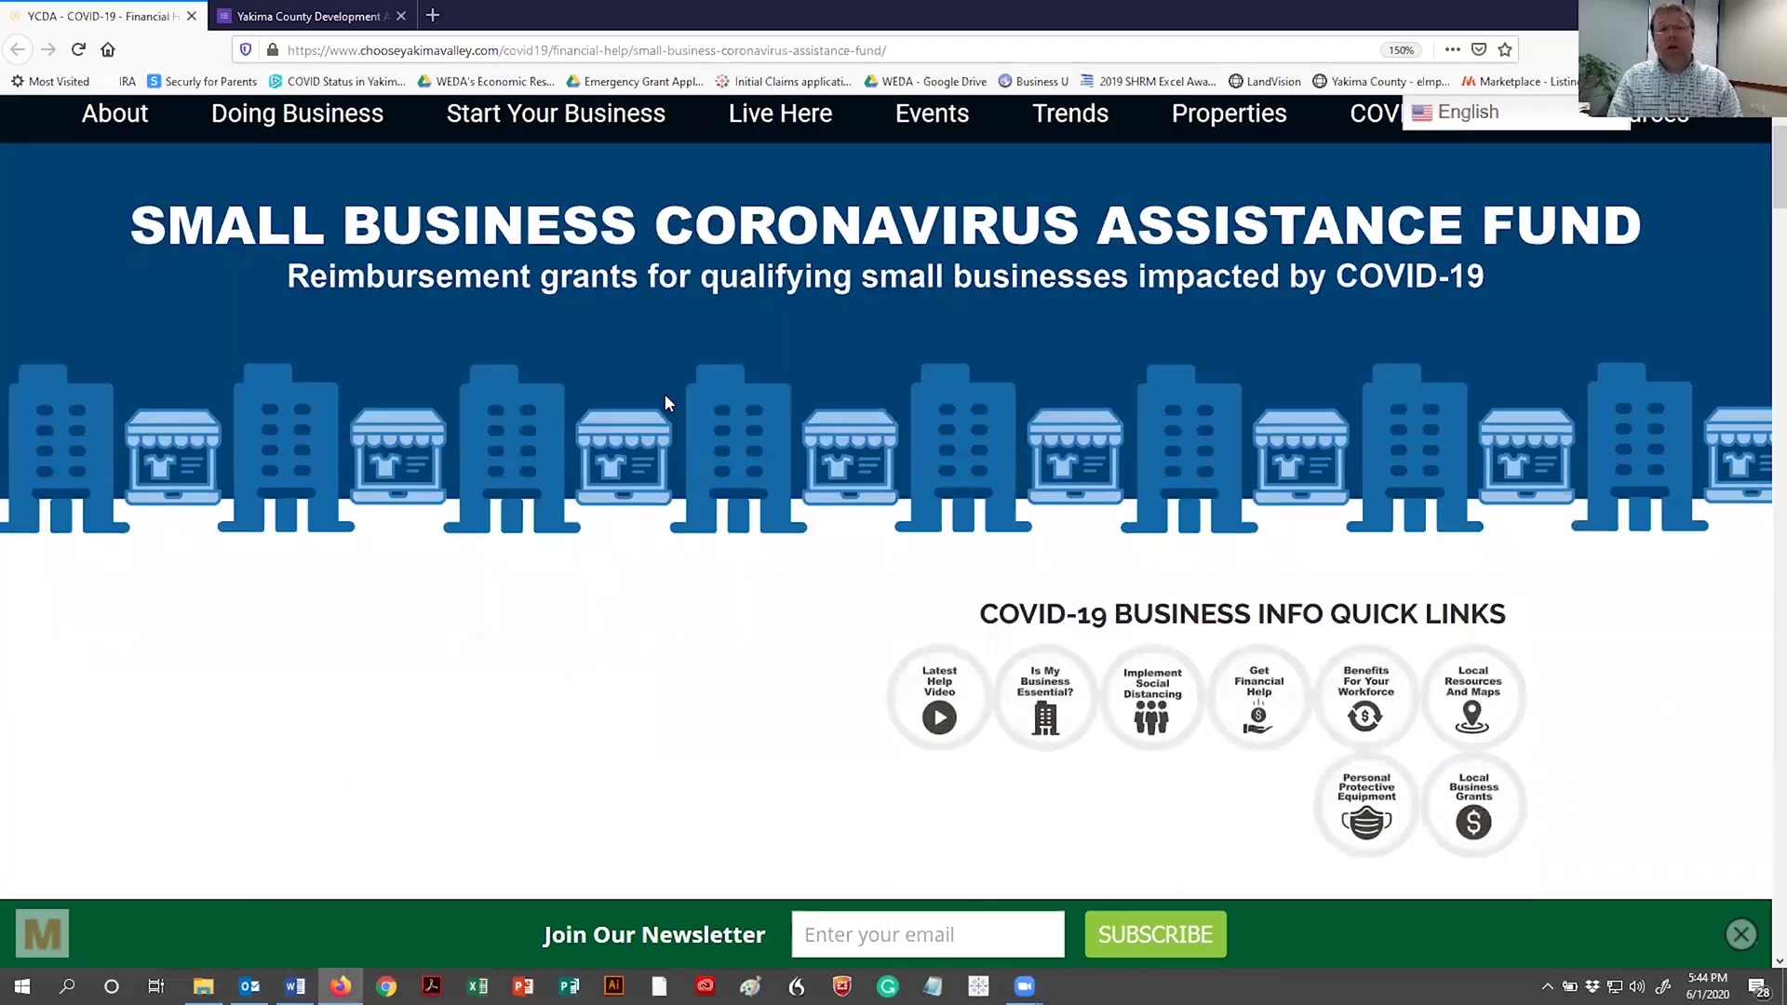